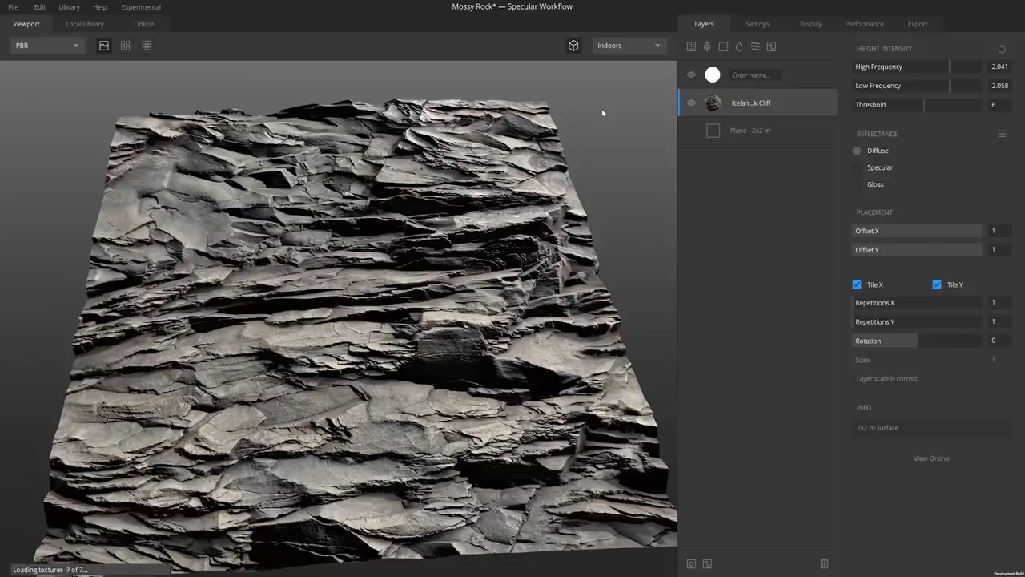
Change the blend mode of the fallen branches layer and adjust its repetitions and offset over the mossy rock.
left_click(791, 110)
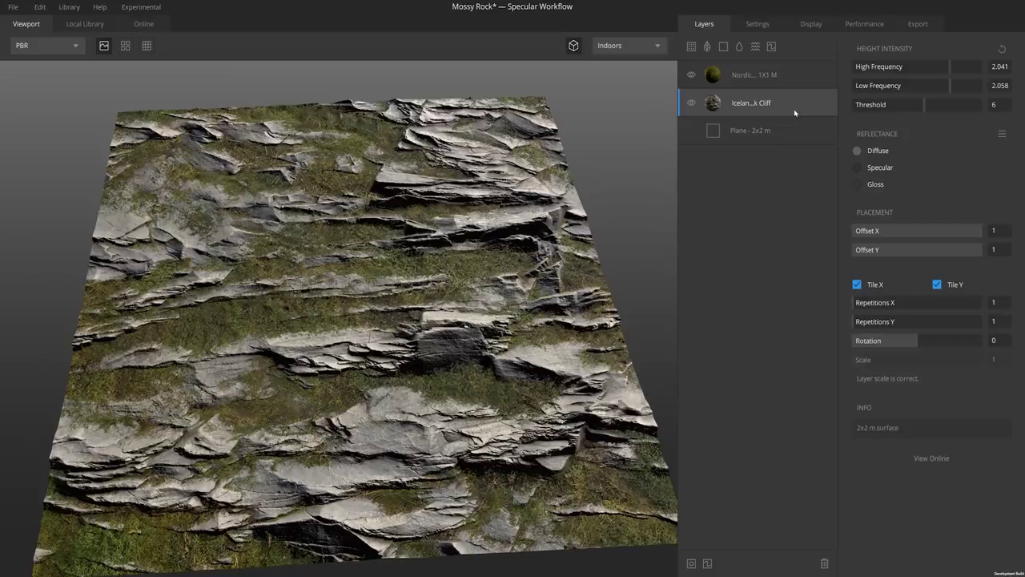
left_click(767, 75)
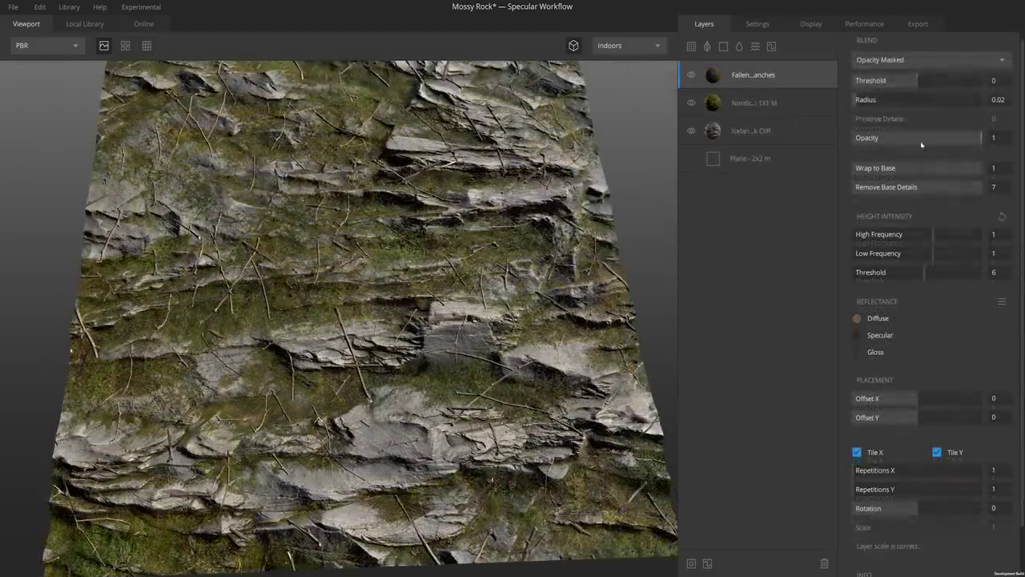
left_click(929, 60)
left_click(877, 89)
left_click_drag(859, 473, 870, 473)
left_click_drag(859, 491, 870, 491)
left_click_drag(918, 402, 928, 402)
Examine the layered mossy rock surface close up from several angles.
middle_click_drag(488, 129, 327, 332)
scroll(327, 332, "up", 5)
scroll(326, 332, "down", 3)
left_click_drag(327, 332, 631, 165)
left_click(745, 77, "alt")
middle_click_drag(631, 165, 473, 360)
scroll(473, 359, "up", 4)
left_click_drag(473, 360, 408, 344)
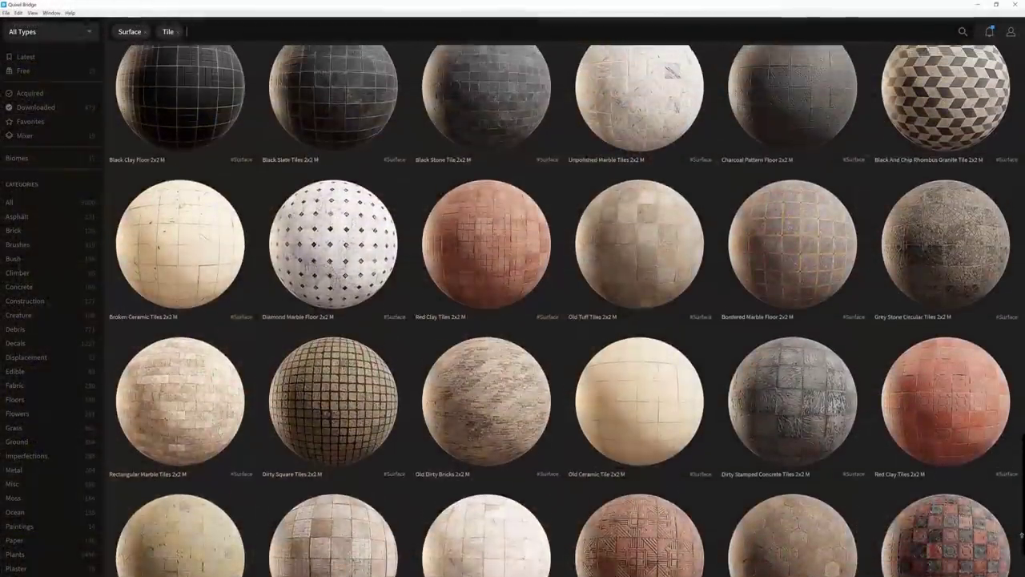
Switch to Quixel Bridge and browse its tile surfaces, brick surfaces and imperfections.
scroll(1022, 535, "up", 3)
scroll(561, 312, "up", 3)
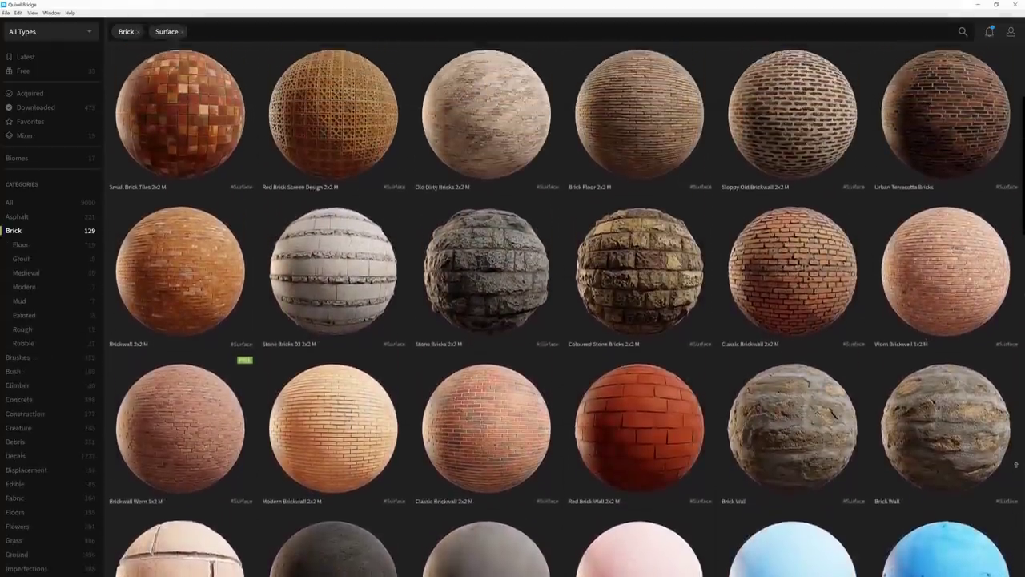
scroll(561, 312, "up", 5)
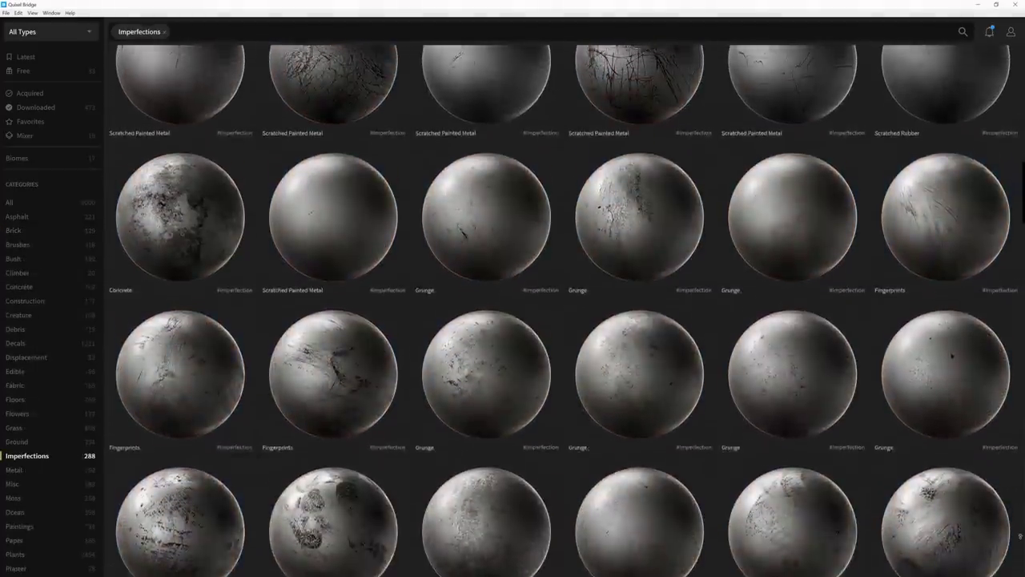
scroll(561, 313, "up", 4)
scroll(560, 312, "up", 4)
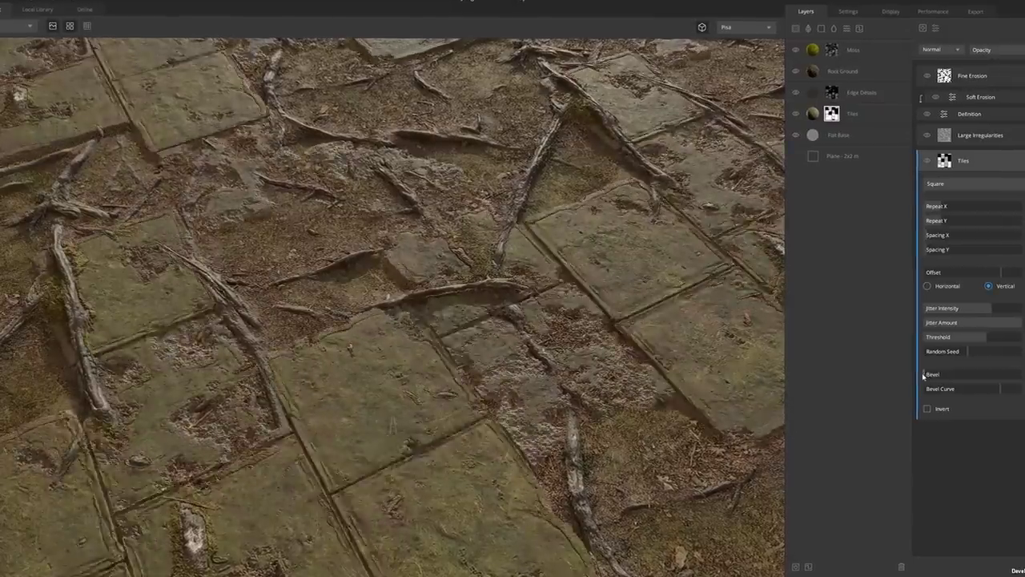
Adjust the Tiles pattern's bevel, threshold and X and Y repeats, and raise the Definition modifier's opacity.
left_click_drag(924, 376, 929, 376)
mouse_move(985, 339)
left_mouse_down()
mouse_move(967, 338)
mouse_move(1013, 345)
mouse_move(966, 345)
left_mouse_up()
left_click_drag(943, 221, 936, 221)
mouse_move(945, 207)
left_mouse_down()
mouse_move(957, 206)
mouse_move(948, 225)
left_mouse_up()
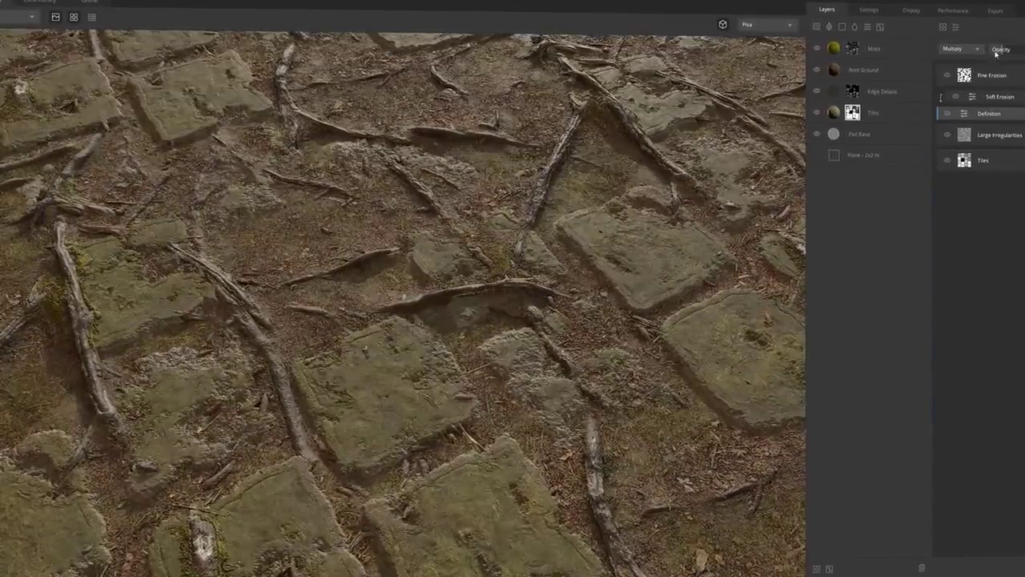
left_click_drag(994, 48, 1021, 53)
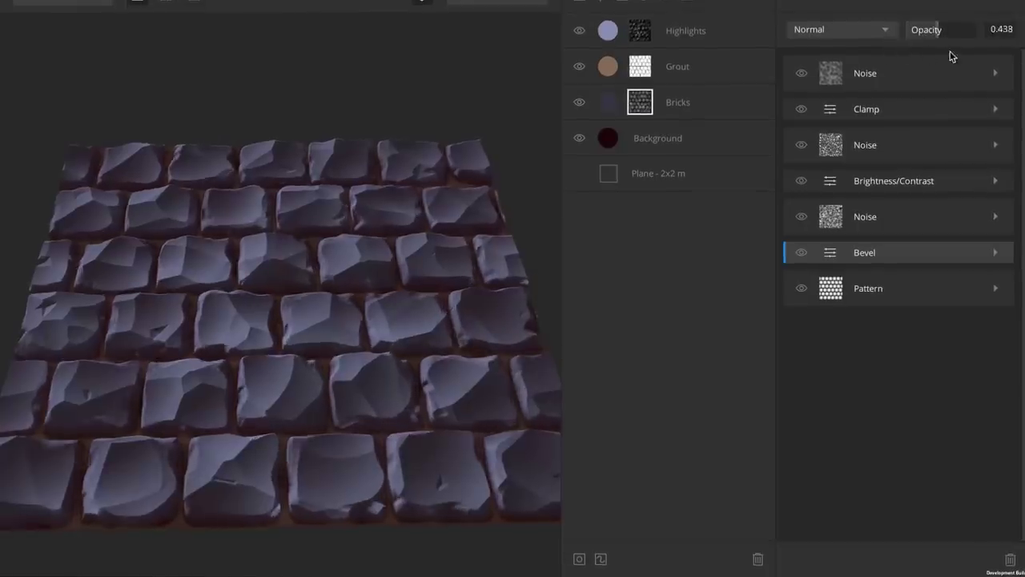
In the Bricks mask, raise the Bevel modifier's opacity and tune the brick pattern and the Worley 1 noise's opacity.
left_click_drag(950, 50, 975, 29)
left_click(870, 288)
left_click_drag(838, 390, 832, 391)
left_click_drag(834, 414, 838, 415)
mouse_move(862, 498)
left_mouse_down()
mouse_move(930, 492)
mouse_move(863, 494)
left_mouse_up()
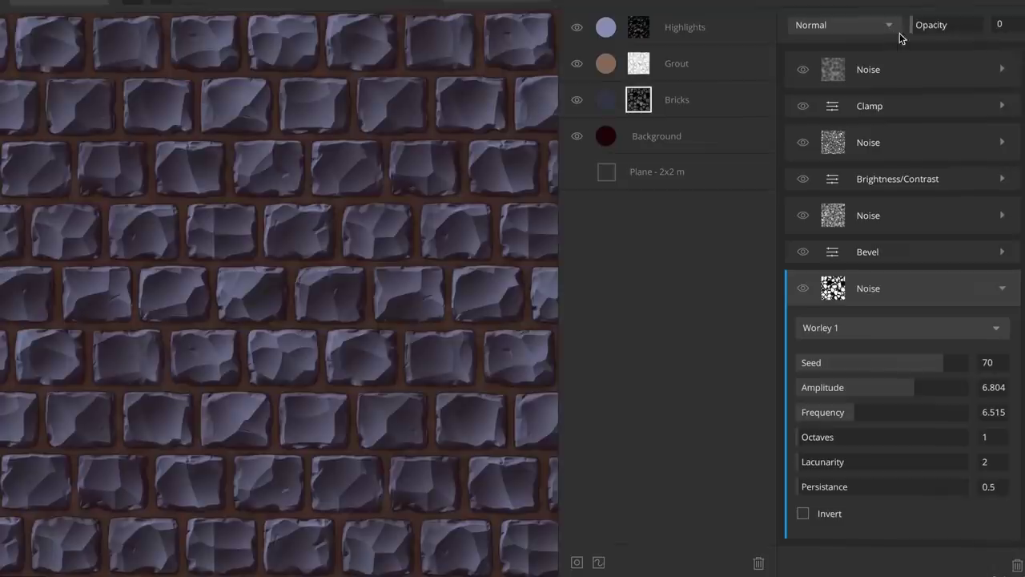
left_click_drag(899, 34, 978, 35)
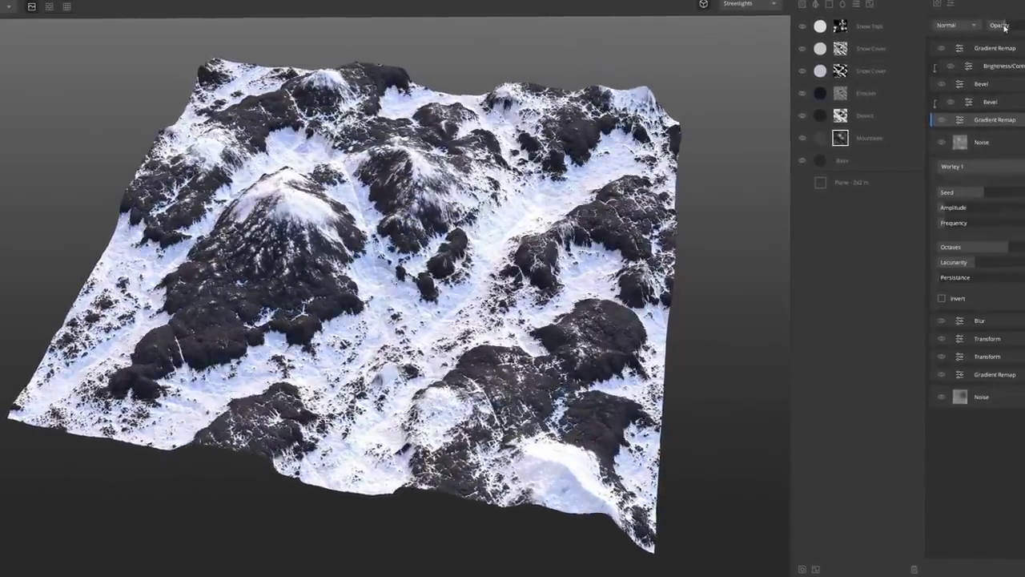
Raise the Gradient Remap opacity in the mountain mask and the blend threshold of the desert's selected Solid layer.
mouse_move(1006, 29)
left_mouse_down()
mouse_move(997, 27)
mouse_move(1014, 22)
left_mouse_up()
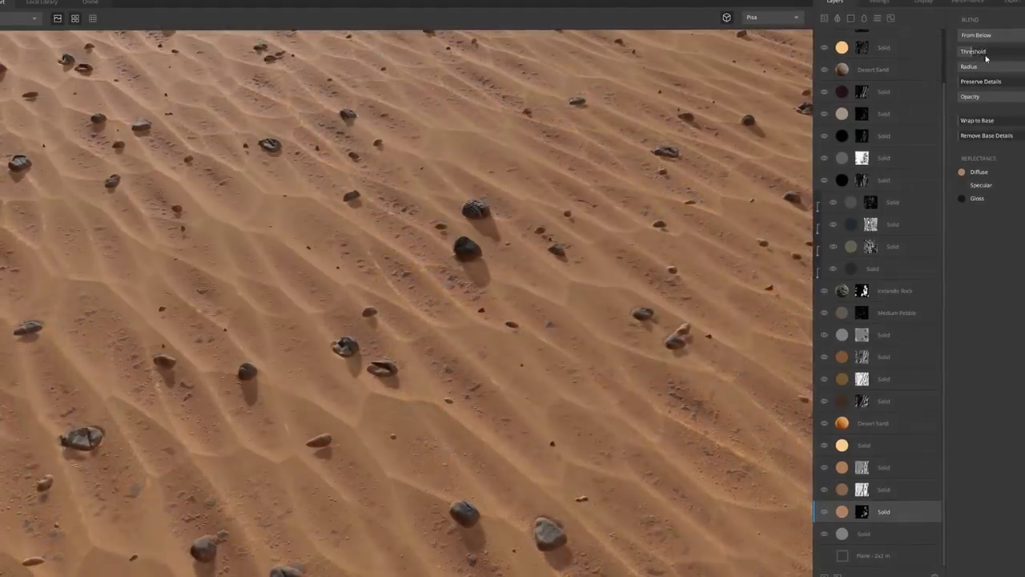
left_click_drag(986, 57, 1024, 49)
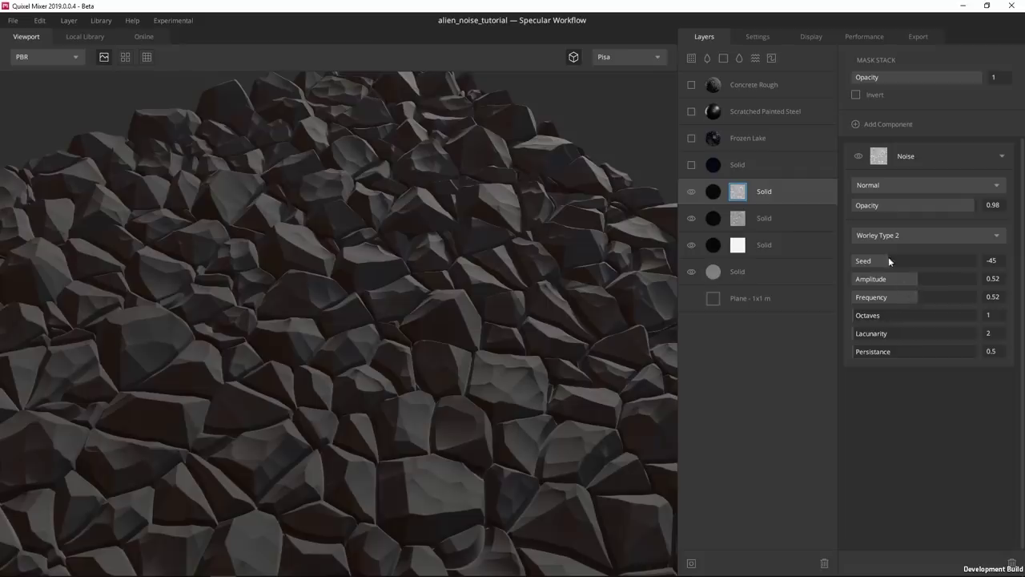
Set the seed of the rock layer's Worley Type 2 noise to -52 and vary its amplitude.
left_click_drag(889, 259, 979, 278)
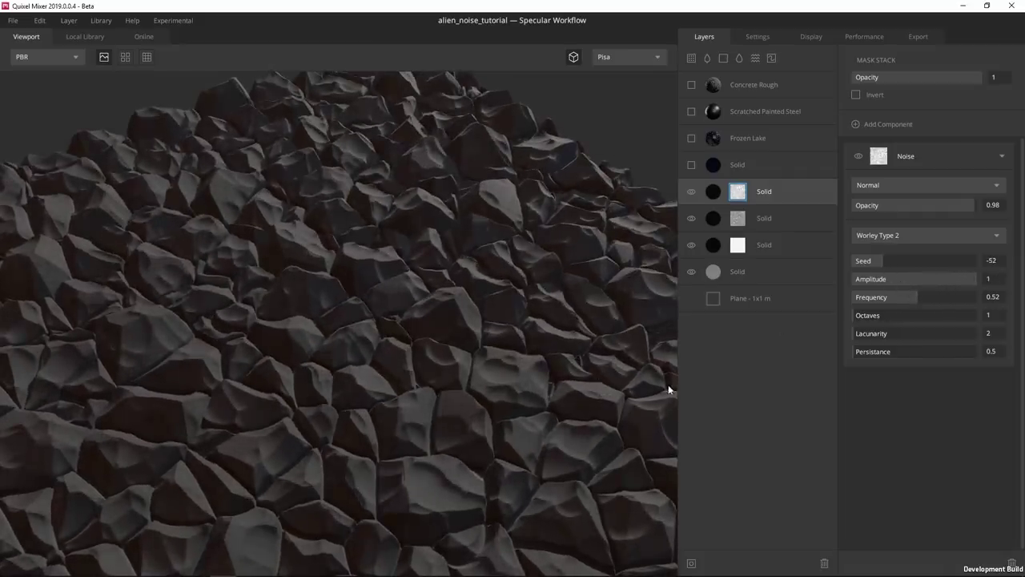
left_click_drag(899, 279, 918, 277)
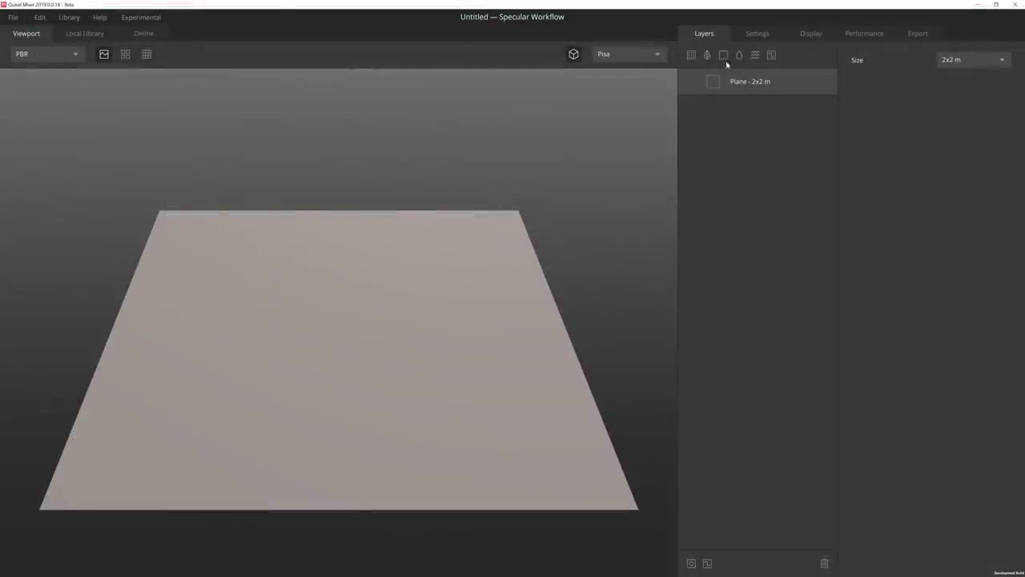
Add a solid layer above the 2x2 m plane and name it Base.
left_click(725, 55)
double_click(740, 83)
type("Base")
key("Return")
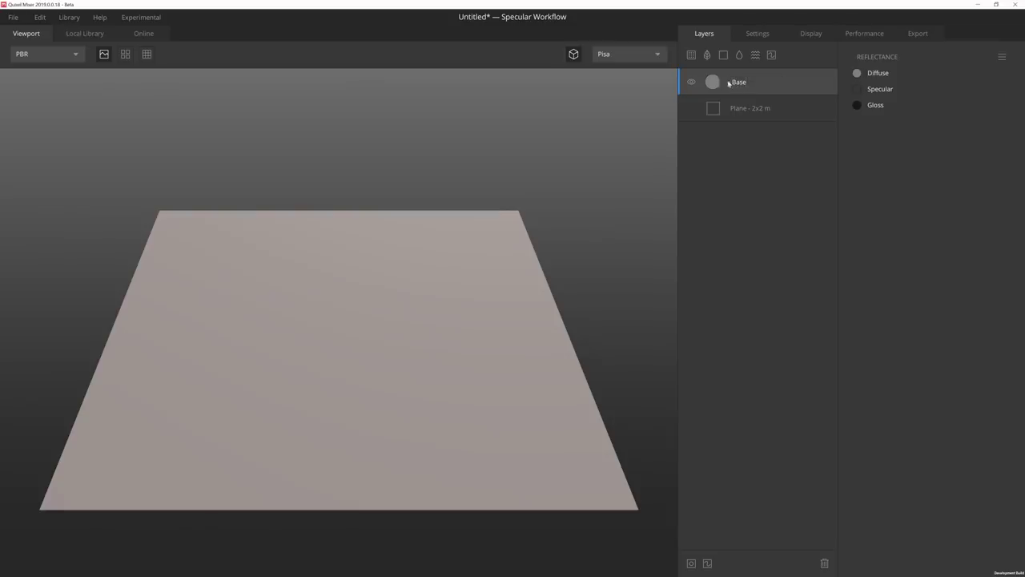
Set the Base layer's diffuse color to dark reddish brown, hex 3A1907.
left_click(859, 73)
left_click(480, 333)
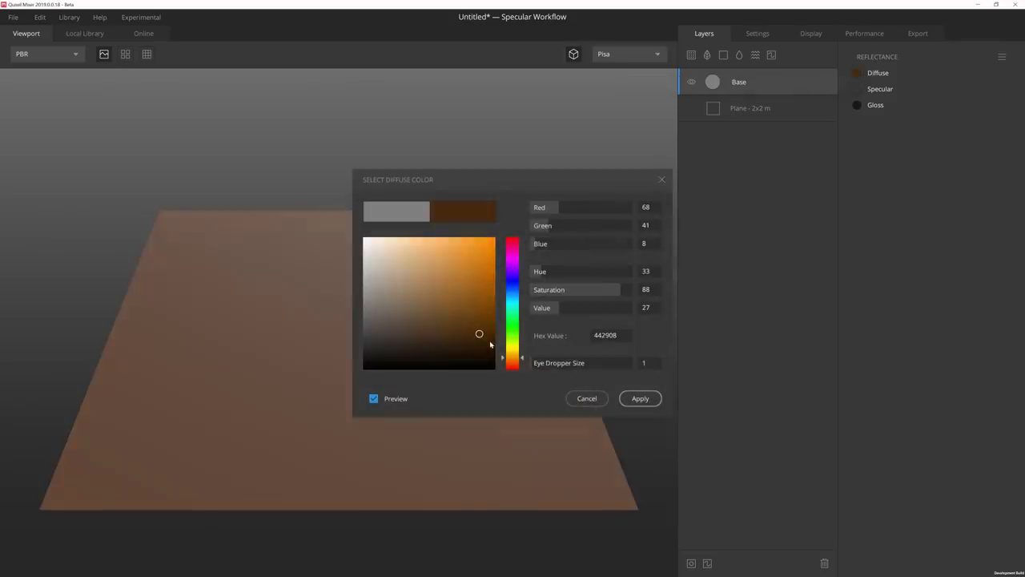
left_click(513, 363)
left_click(512, 364)
left_click(480, 341)
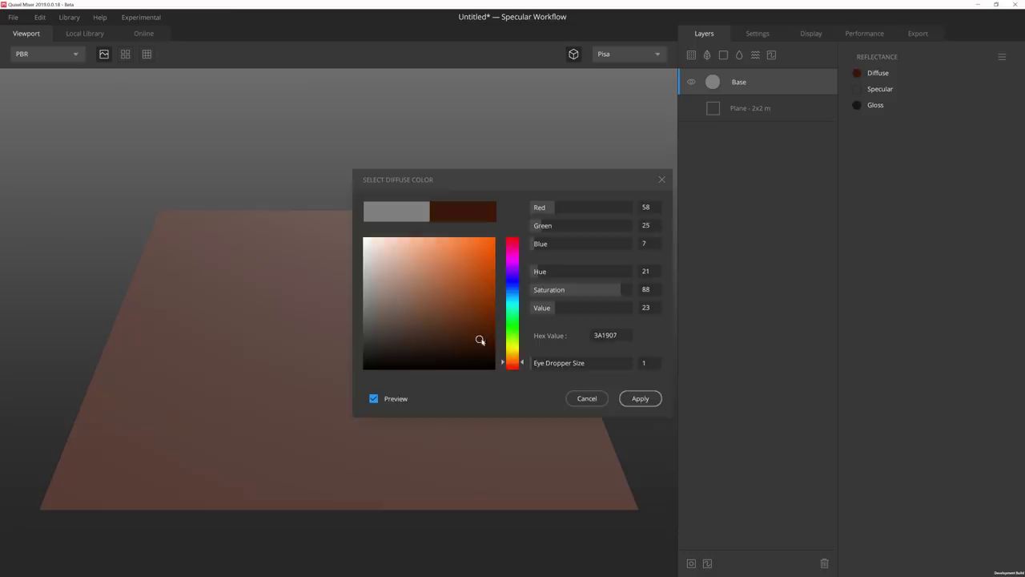
left_click(641, 398)
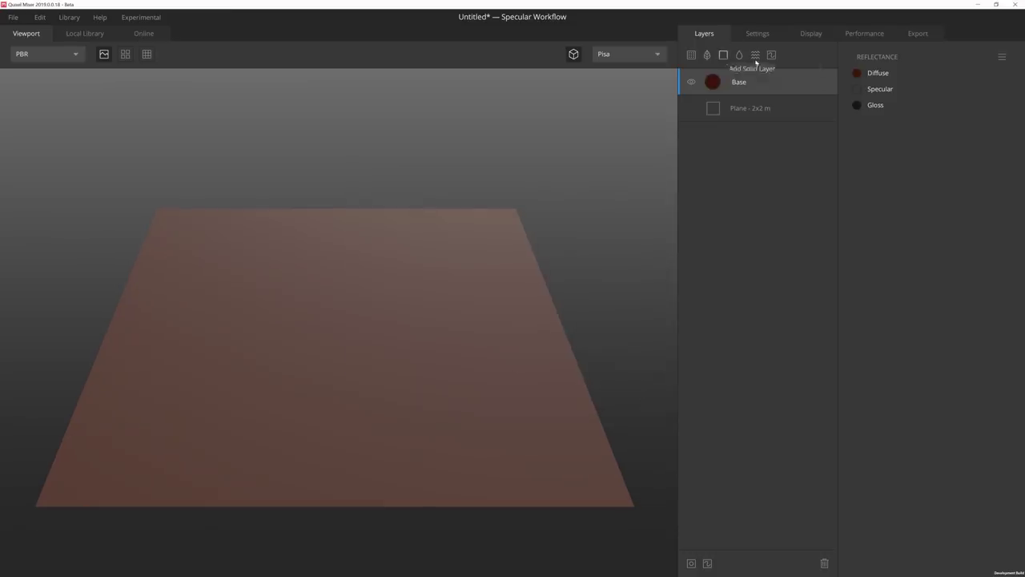
Duplicate the Base layer, rename the copy Tile Shape and set its blend threshold to 0.506.
double_click(739, 82)
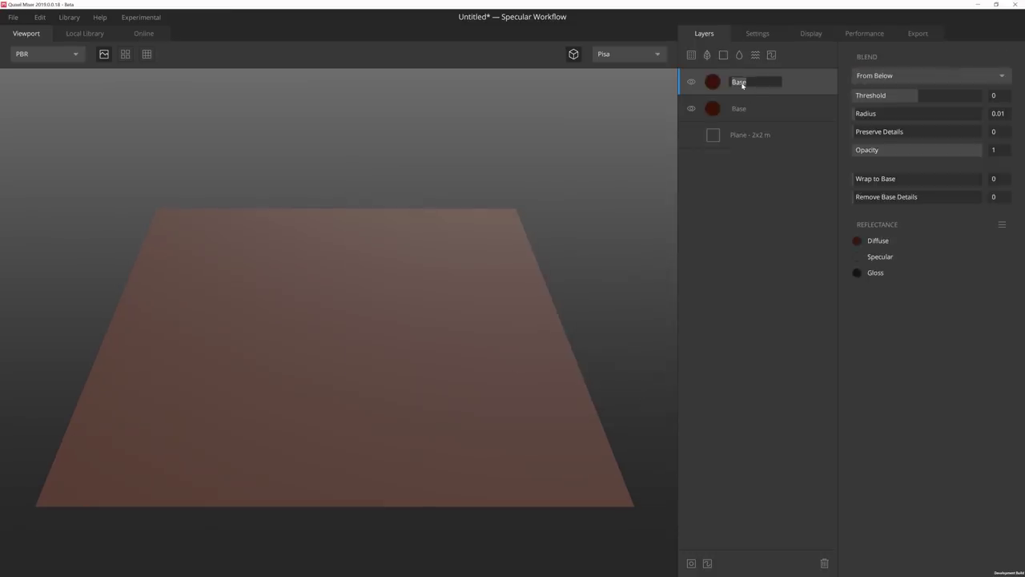
type("Tile Shape")
key("Return")
left_click_drag(919, 97, 934, 97)
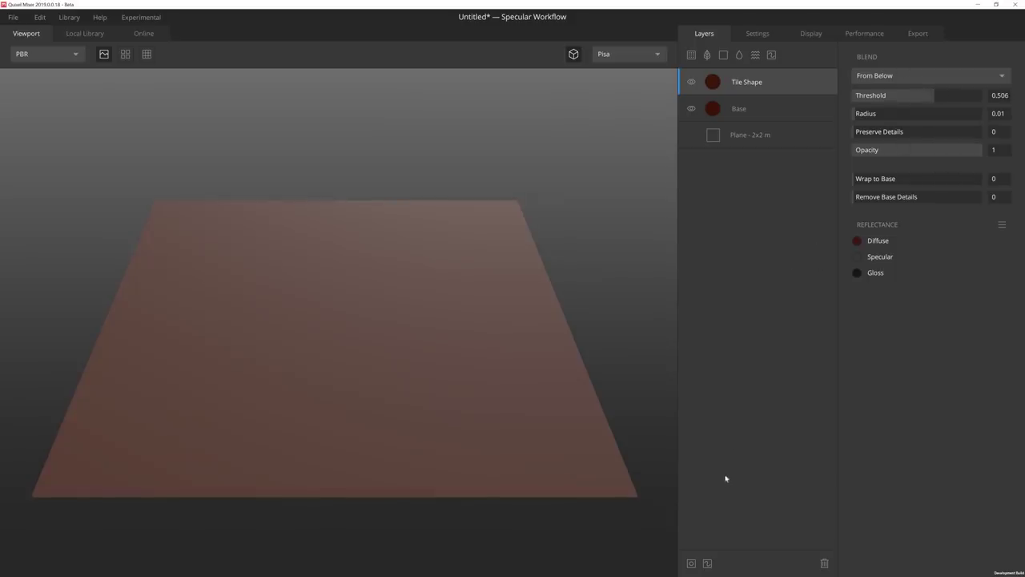
Add a mask stack to the Tile Shape layer with a Square pattern component.
left_click(689, 565)
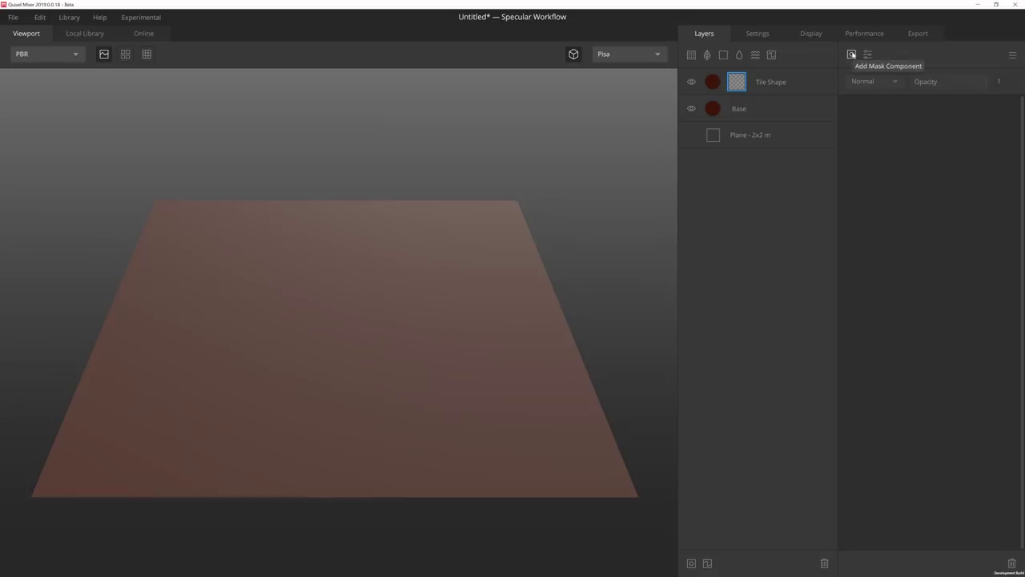
left_click(854, 55)
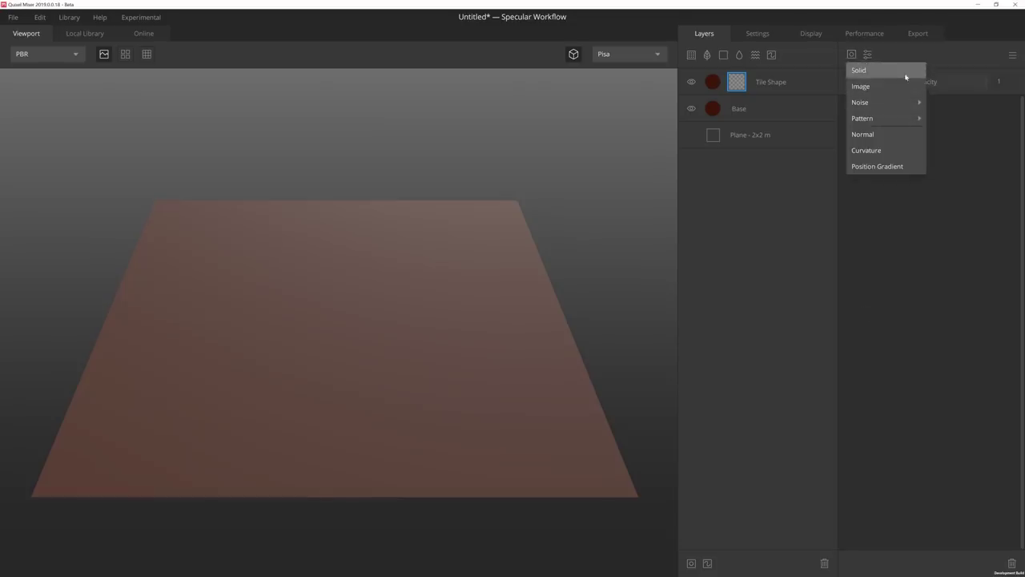
mouse_move(902, 122)
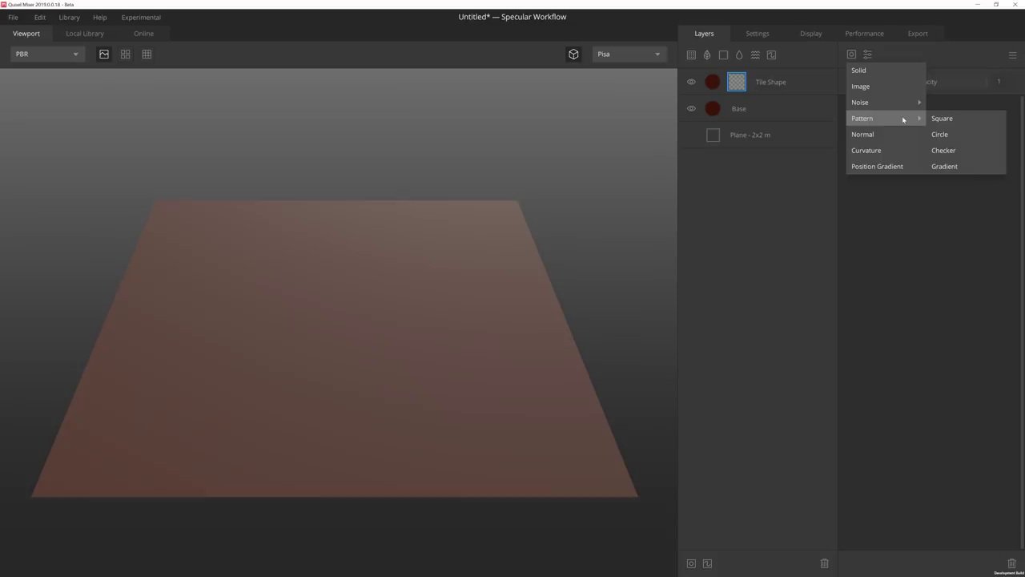
left_click(950, 119)
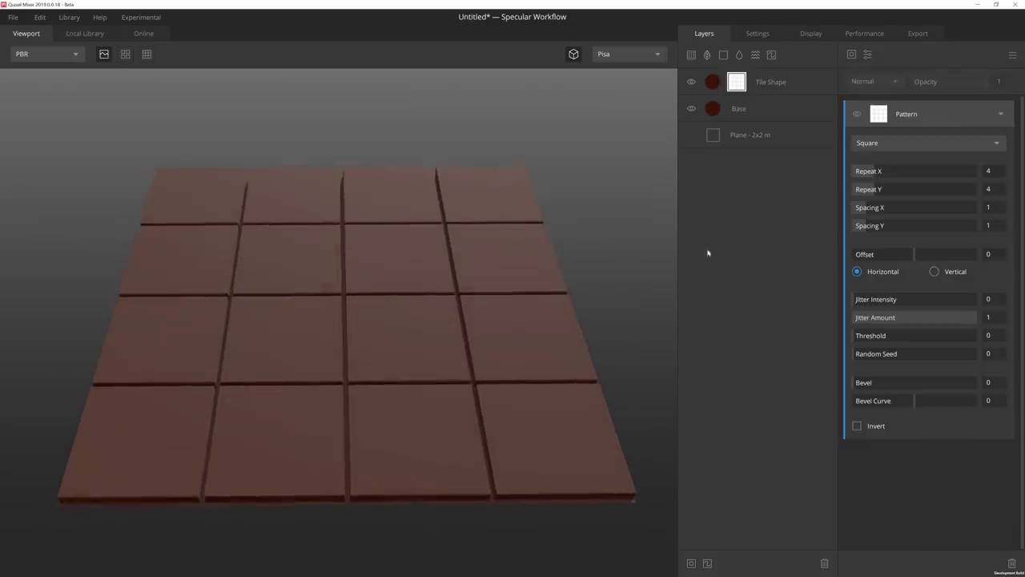
Try pattern spacings of 4.025 in X and 2.64 in Y, and test the offset before resetting it to 0.
mouse_move(884, 210)
left_mouse_down()
mouse_move(927, 208)
mouse_move(913, 227)
mouse_move(886, 227)
left_mouse_up()
left_click_drag(920, 209, 903, 210)
left_click_drag(914, 256, 996, 260)
left_click(996, 255)
type("0")
key("Return")
Test the pattern's jitter with the random seed set to 50, and return the jitter intensity to 0.
left_click_drag(872, 299, 984, 302)
left_click_drag(462, 382, 451, 361)
left_click_drag(859, 353, 831, 337)
left_click_drag(937, 316, 851, 300)
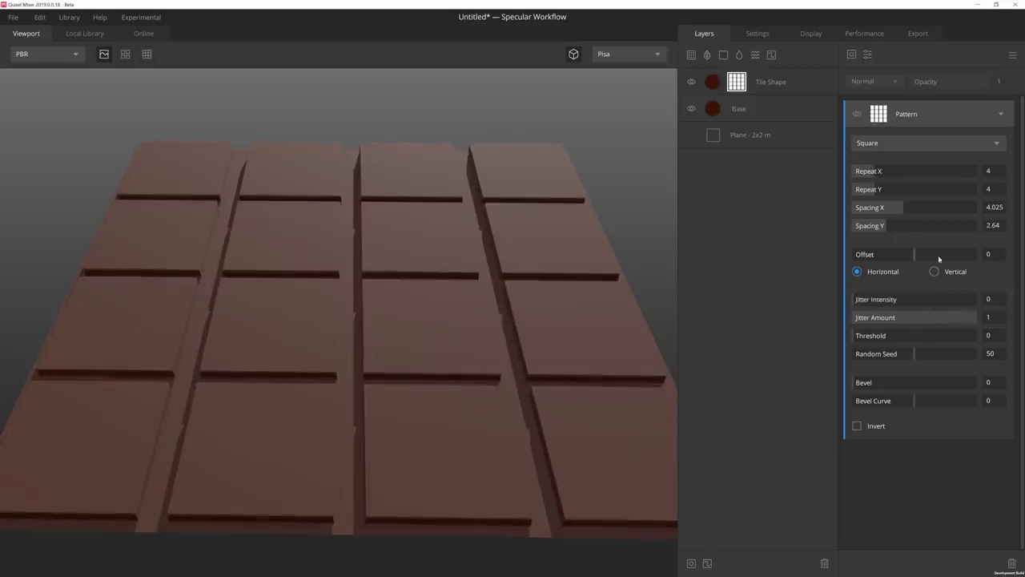
Set the square pattern's Repeat X and Repeat Y to 1.
left_click(998, 174)
type("1")
key("Return")
left_click(992, 192)
type("1")
key("Return")
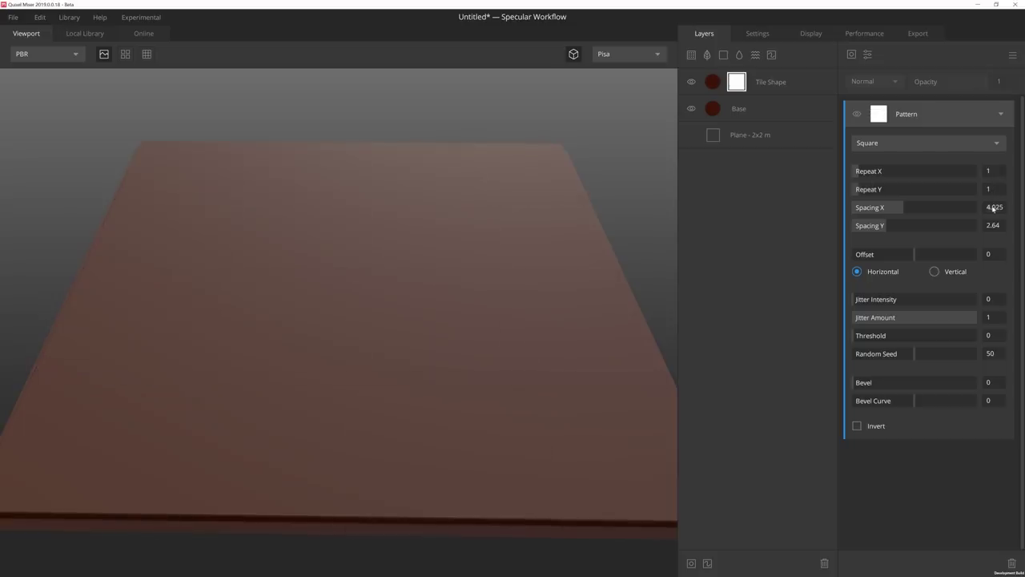
Set the square pattern's Spacing X and Spacing Y to 2.
left_click(993, 209)
type("2")
key("Return")
left_click(996, 230)
type("2")
key("Return")
scroll(360, 313, "down", 2)
left_click_drag(360, 313, 483, 307)
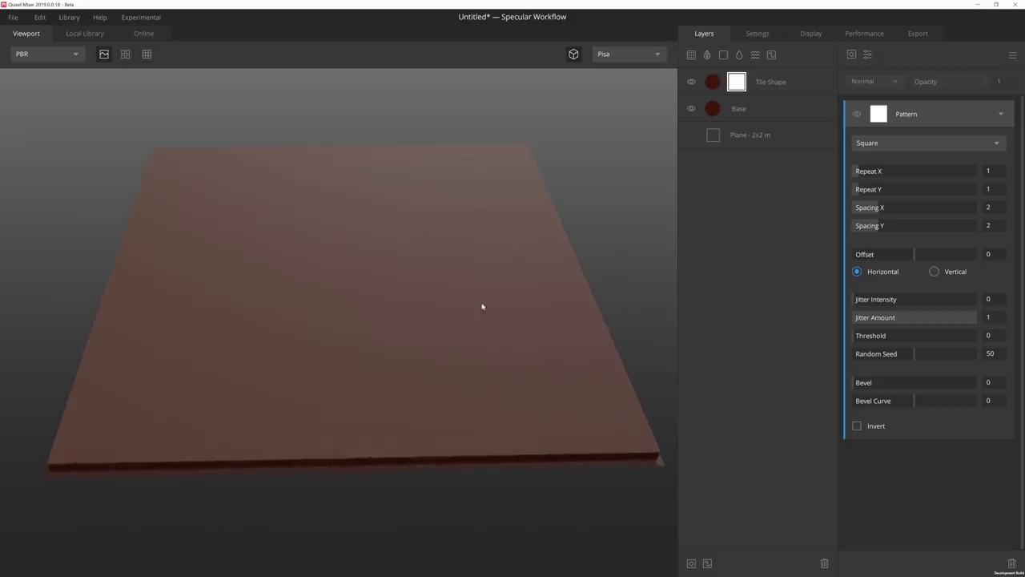
Add a Transform modifier above the pattern and set its X and Y offsets to 0.5.
left_click(869, 54)
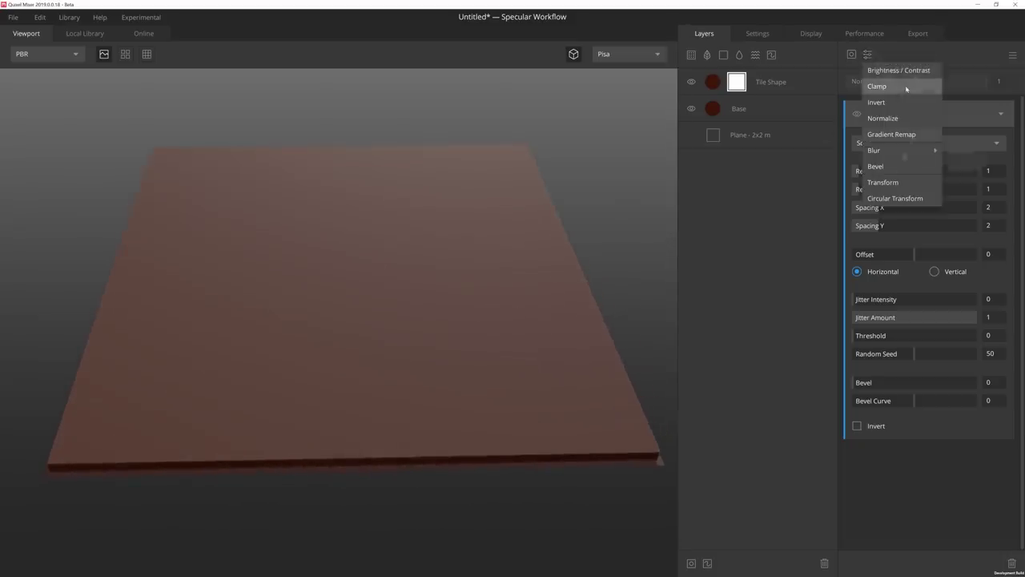
left_click(883, 182)
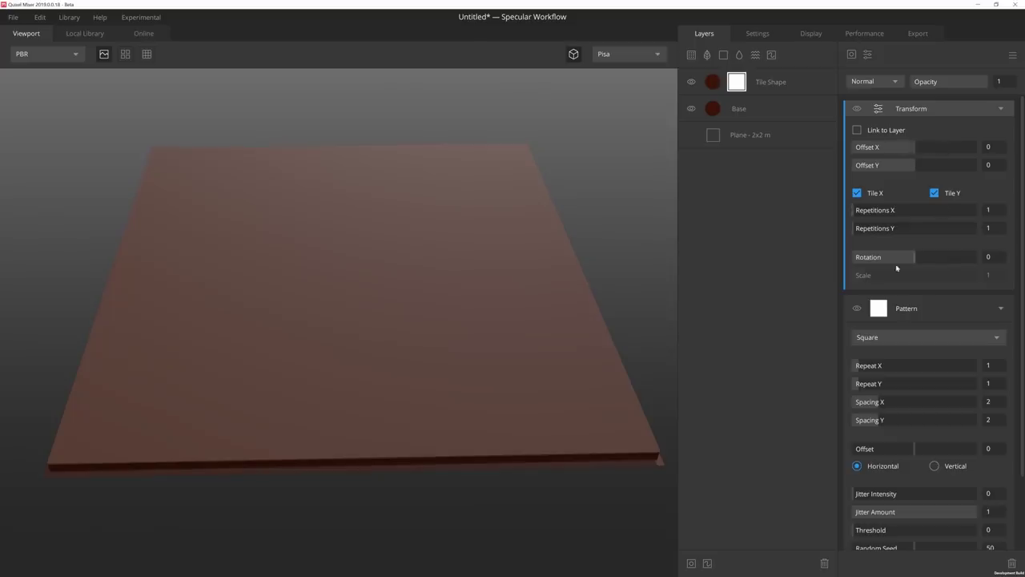
key("Return")
left_click(990, 165)
type("0.5")
key("Return")
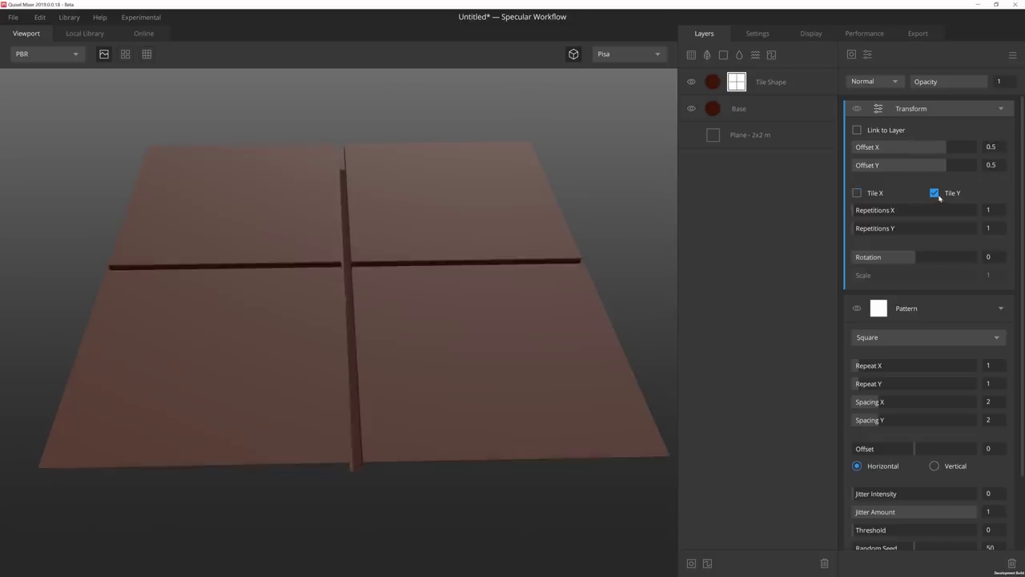
Turn off the Transform modifier's X and Y tiling and set its rotation to 0.5 and scale to 0.3.
left_click(936, 194)
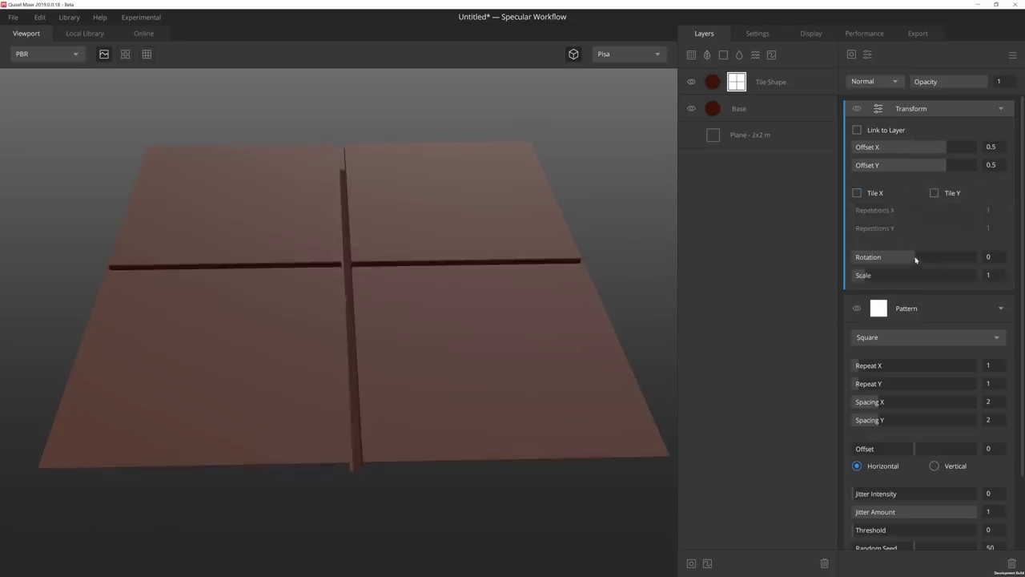
left_click(990, 256)
type(".5")
key("Return")
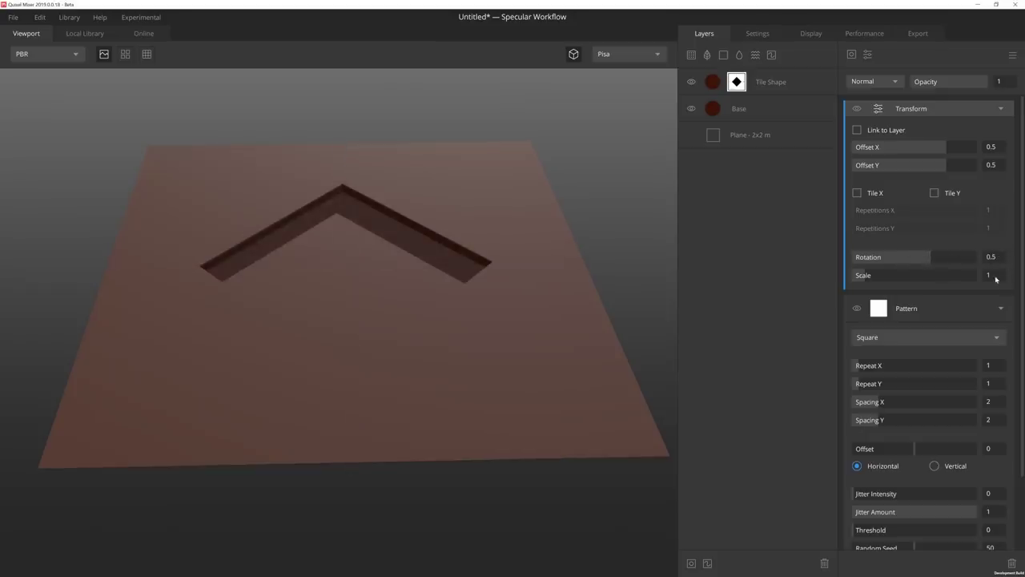
left_click(990, 275)
type(".3")
key("Return")
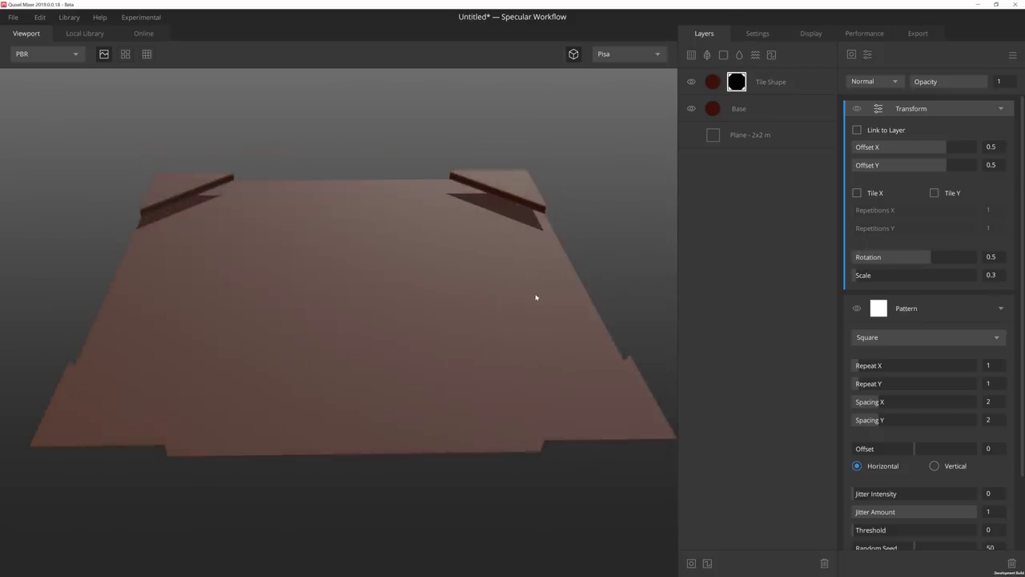
Set the Transform modifier's blend mode to Multiply.
left_click(872, 84)
left_click(874, 112)
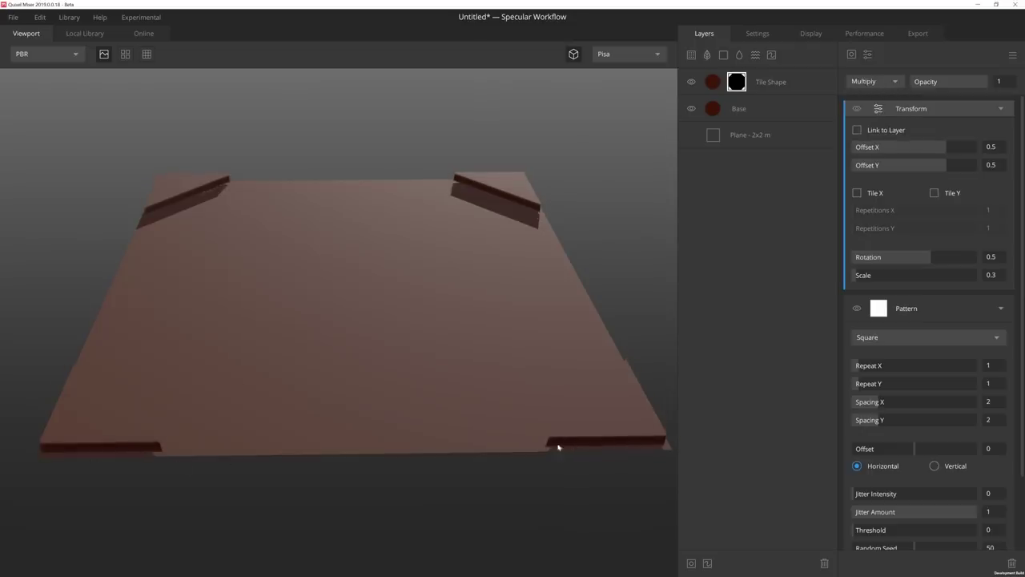
middle_click_drag(663, 439, 650, 436)
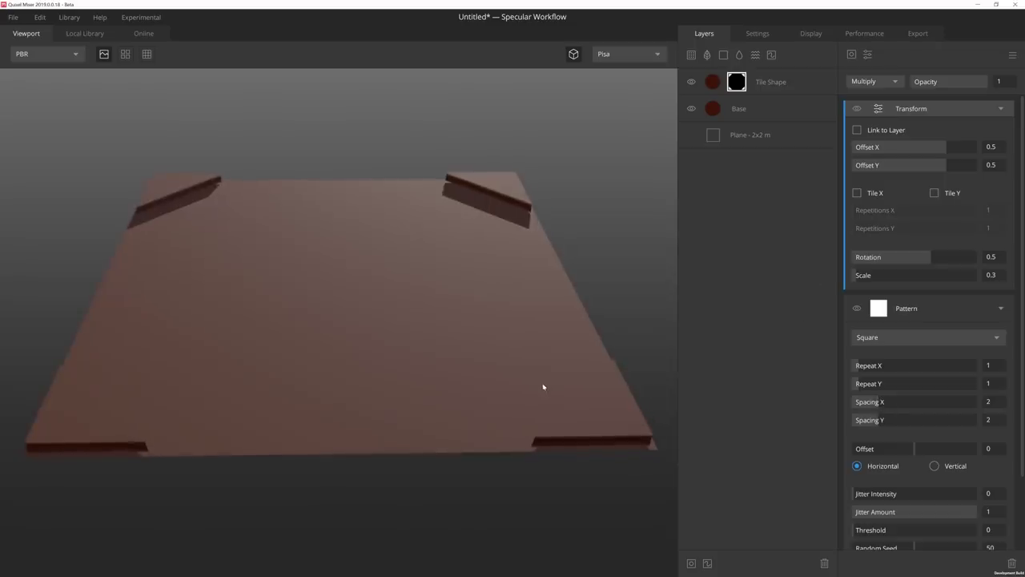
Add an Invert modifier above the Transform, clip it to that Transform, and compare the tile mask with it off and on.
left_click_drag(554, 288, 359, 293, "alt")
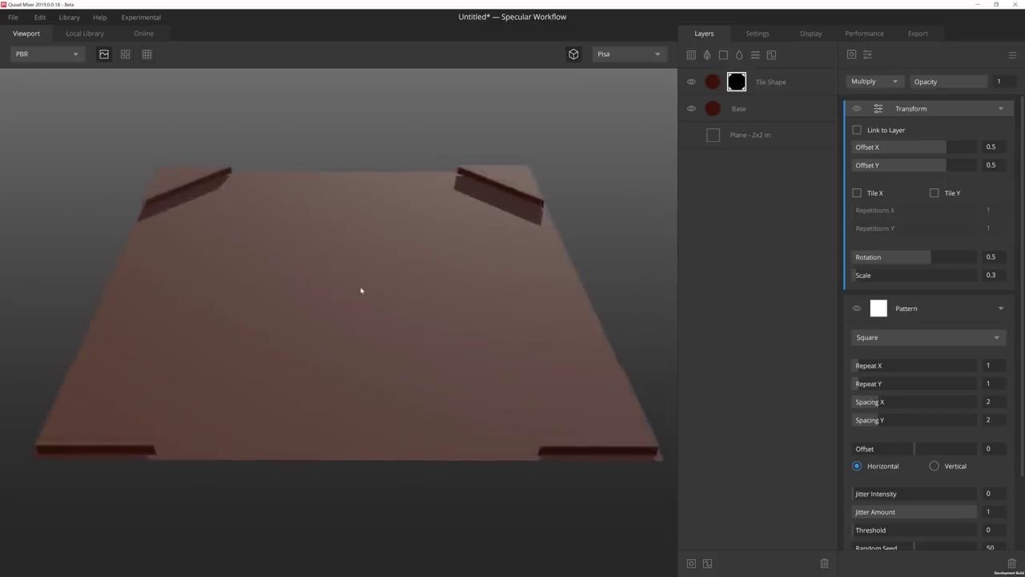
key("m")
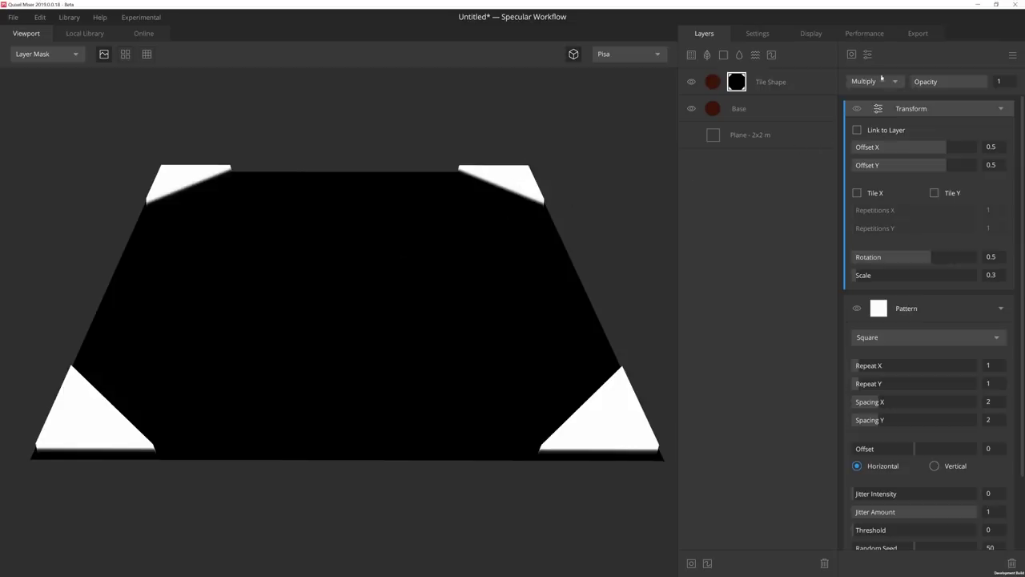
left_click(867, 55)
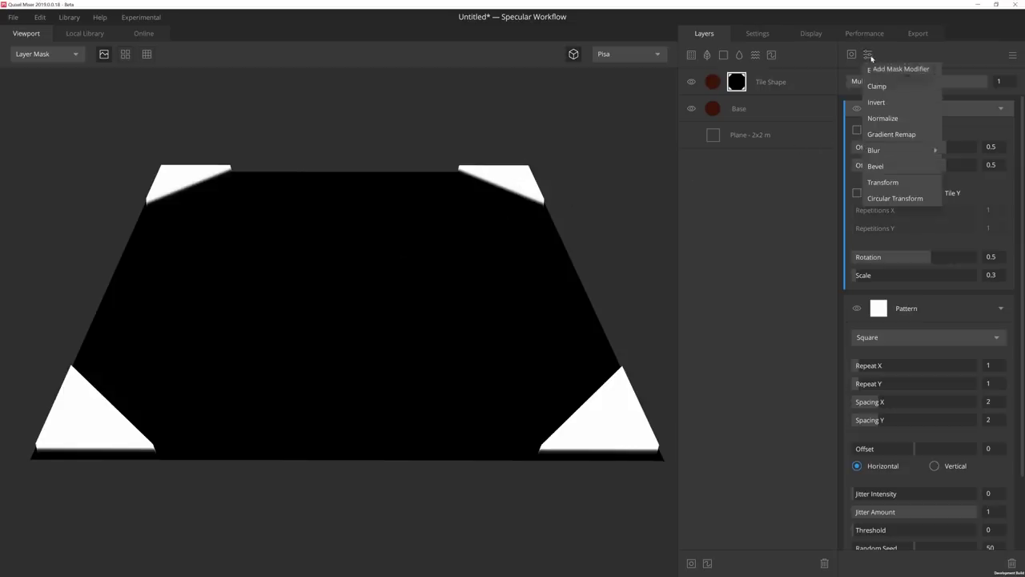
left_click(891, 105)
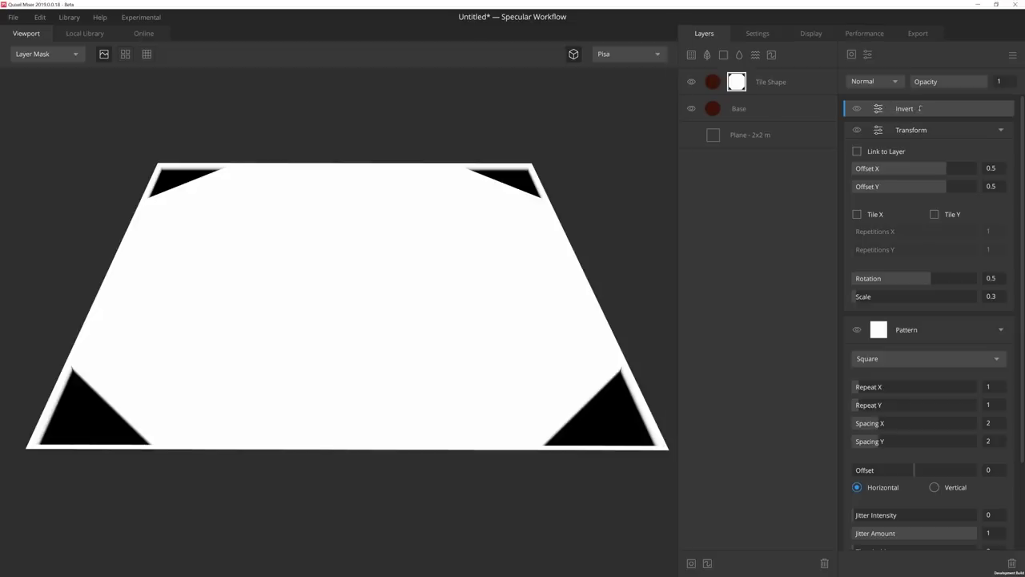
left_click(920, 108, "alt")
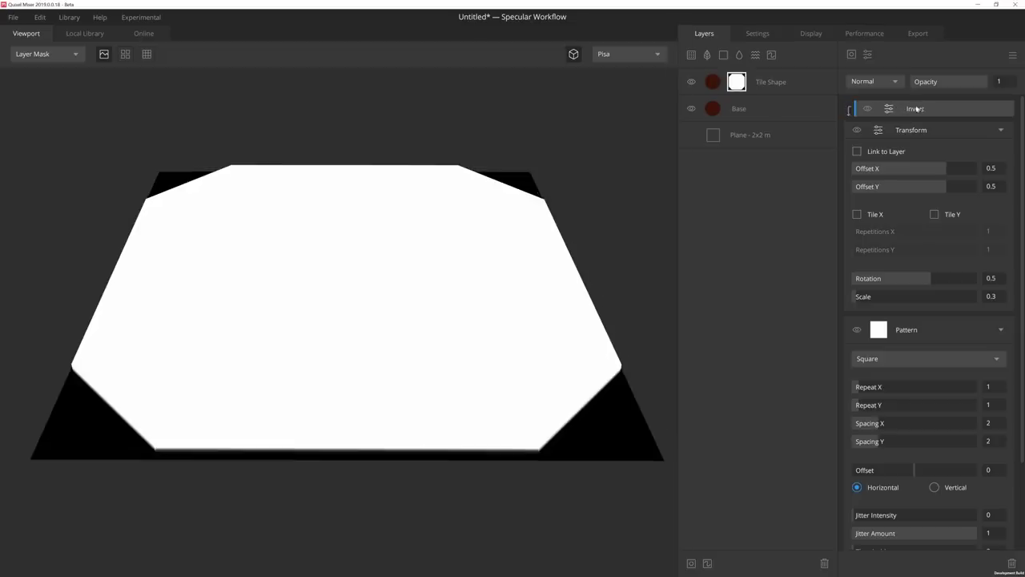
left_click(867, 108)
left_click(866, 109)
left_click_drag(406, 357, 430, 357, "alt")
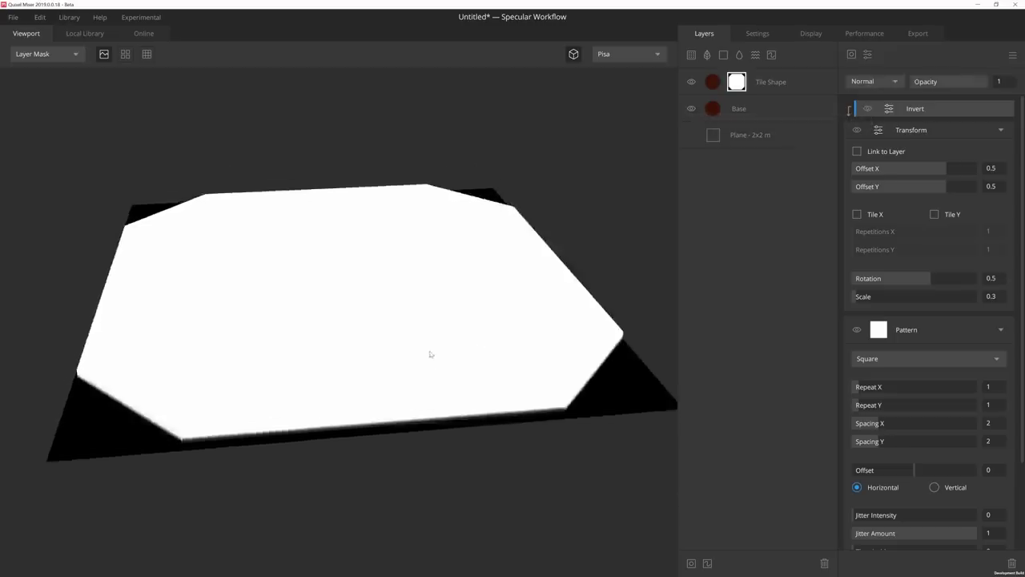
key("m")
mouse_move(334, 394)
left_mouse_down("alt")
mouse_move(386, 376)
mouse_move(315, 412)
mouse_move(325, 404)
left_mouse_up("alt")
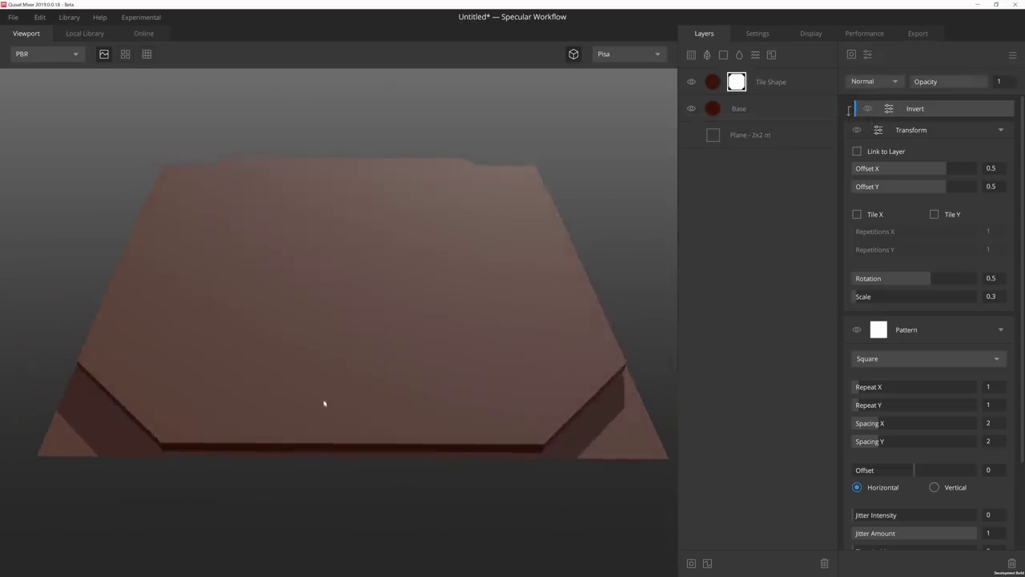
Add another Transform modifier on top of the mask stack with Repetitions X and Y set to 5.
left_click(867, 54)
left_click(882, 185)
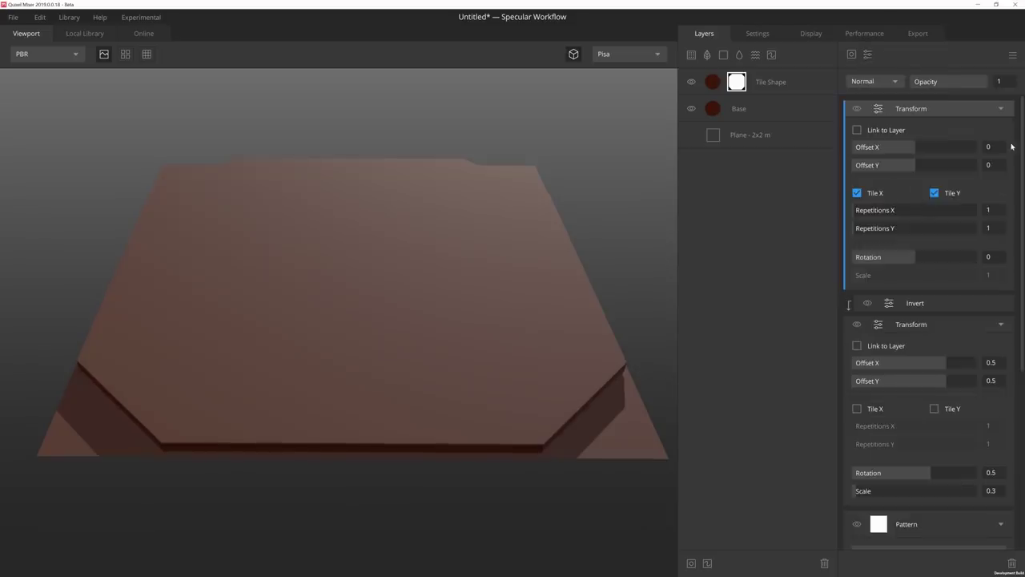
mouse_move(875, 210)
left_mouse_down()
mouse_move(884, 210)
mouse_move(880, 229)
left_mouse_up()
left_click_drag(522, 276, 486, 316)
scroll(486, 315, "up", 8)
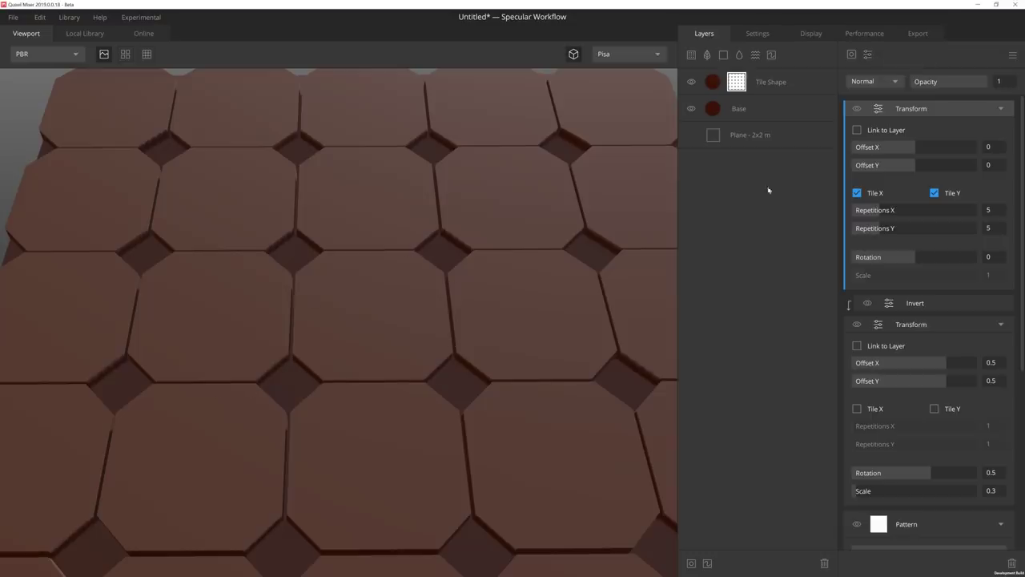
Add a Bevel modifier above the tiling Transform and compare the tiles with it off and on.
left_click(867, 53)
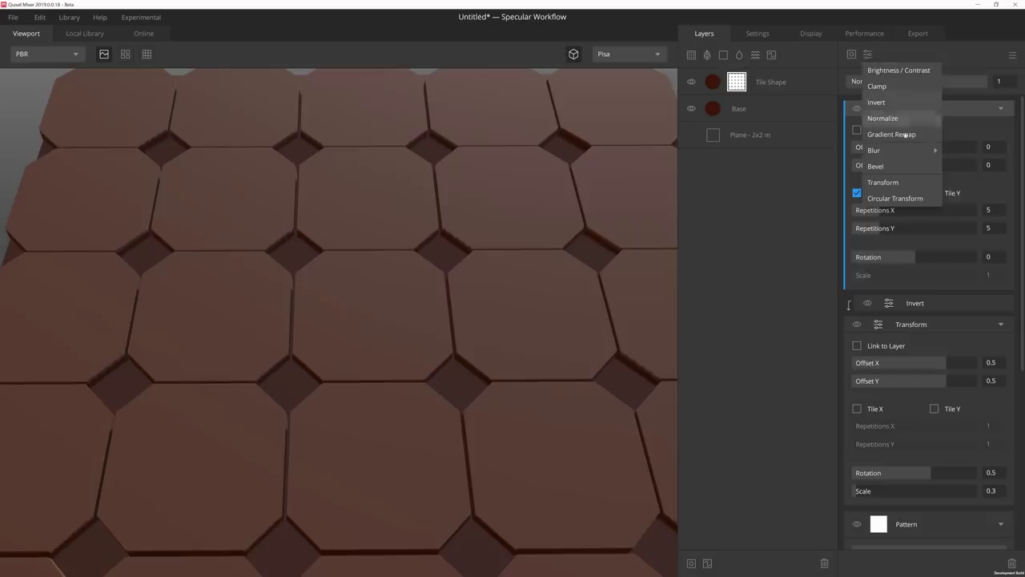
left_click(906, 165)
scroll(604, 245, "up", 5)
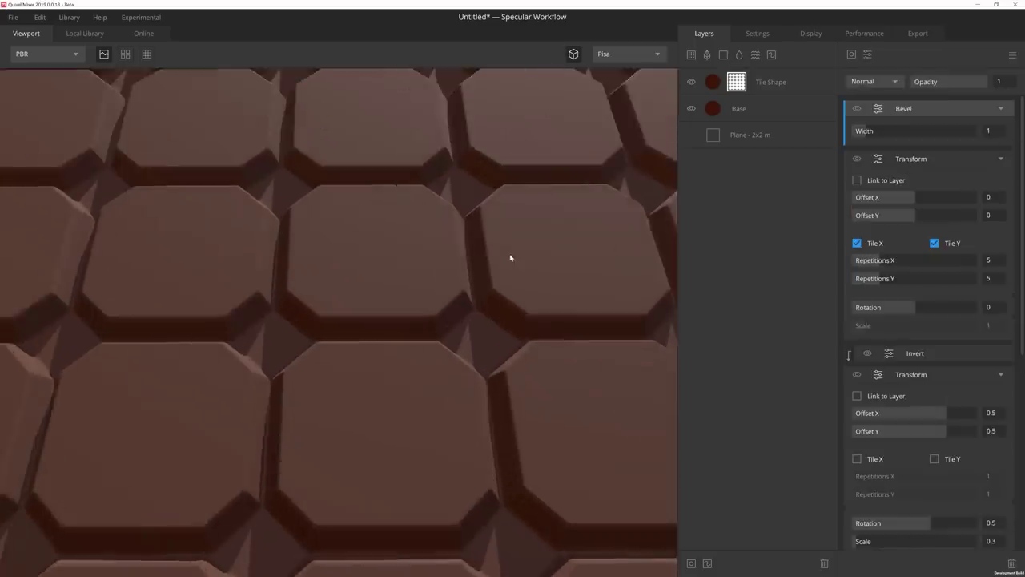
left_click_drag(495, 278, 418, 318)
left_click(856, 108)
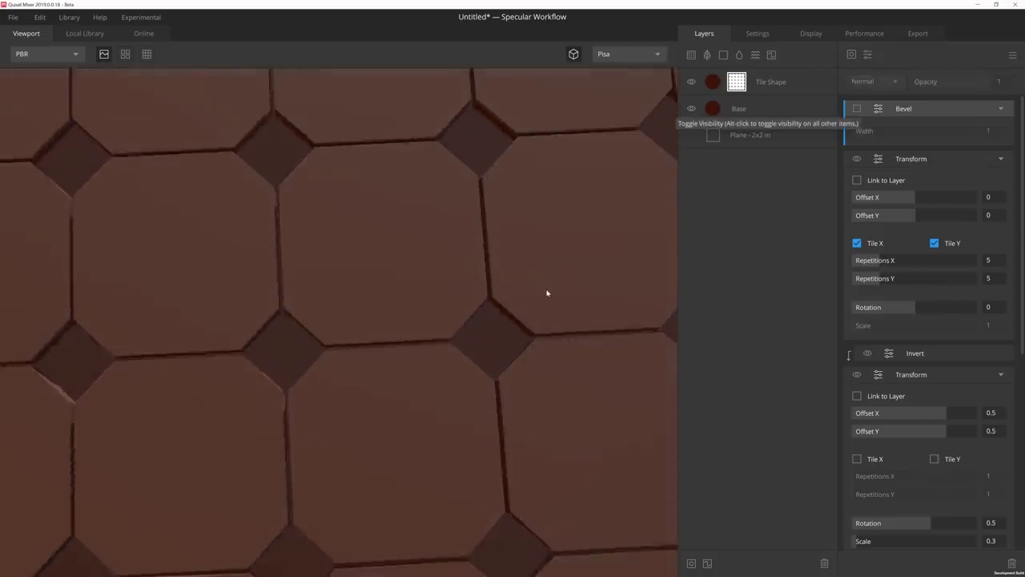
left_click(858, 109)
left_click_drag(451, 388, 432, 325)
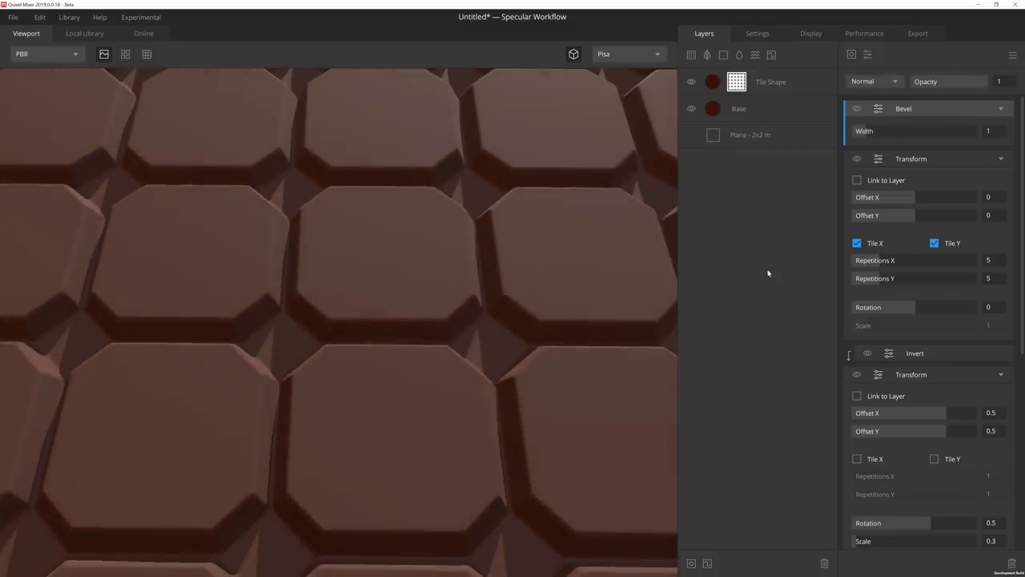
Set the Bevel modifier's width to 0.043 and inspect the tile edges.
left_click(996, 133)
type(".043")
key("Return")
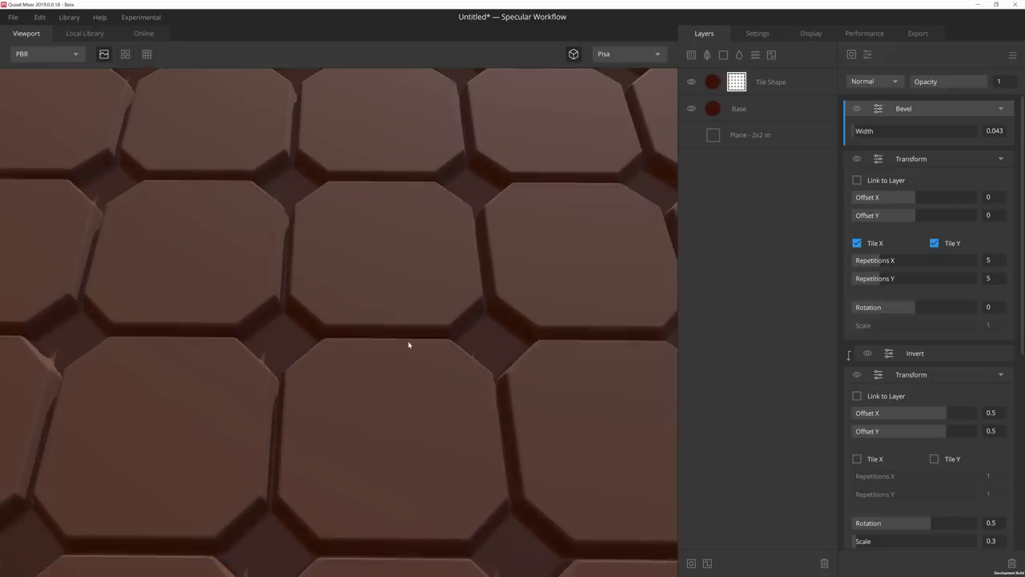
left_click_drag(408, 339, 358, 304)
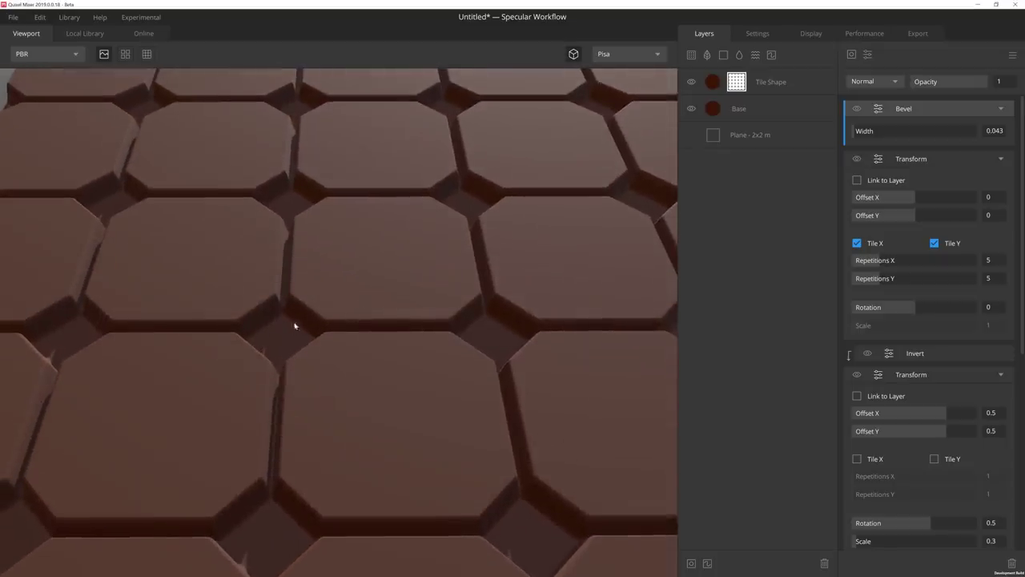
left_click_drag(297, 331, 299, 382)
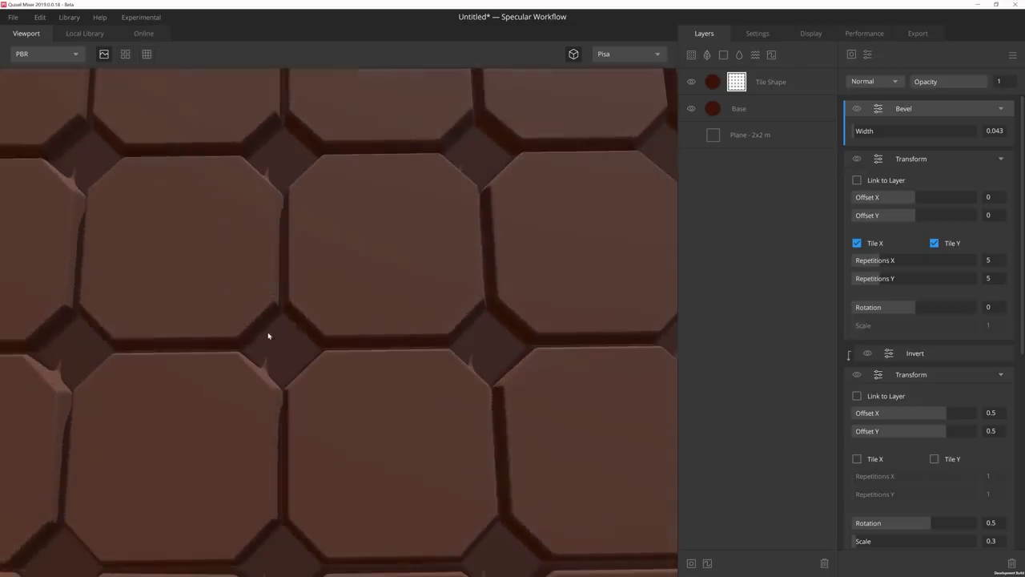
Add an Invert modifier above the Bevel and set its blend mode to Add.
left_click(867, 54)
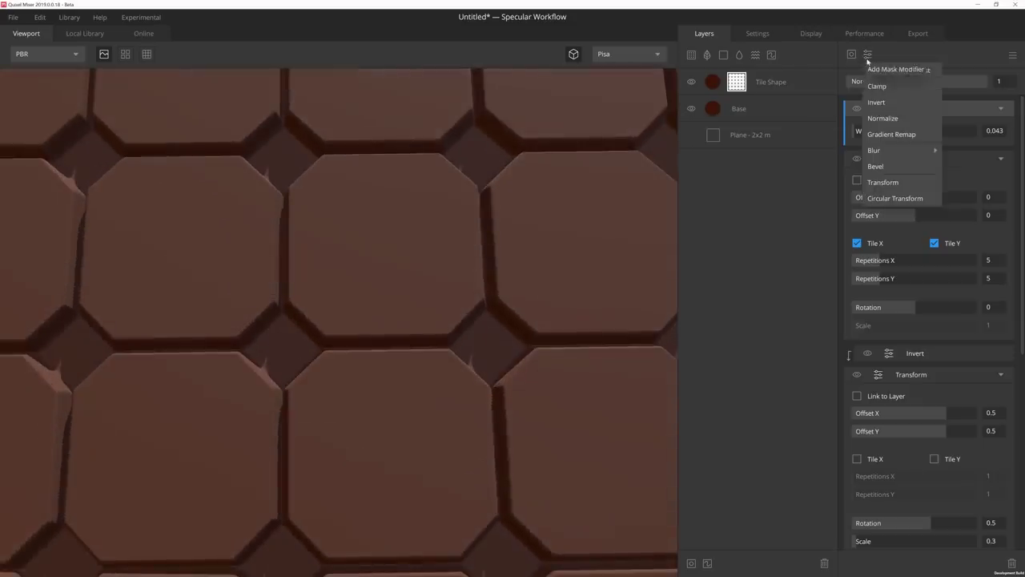
left_click(901, 104)
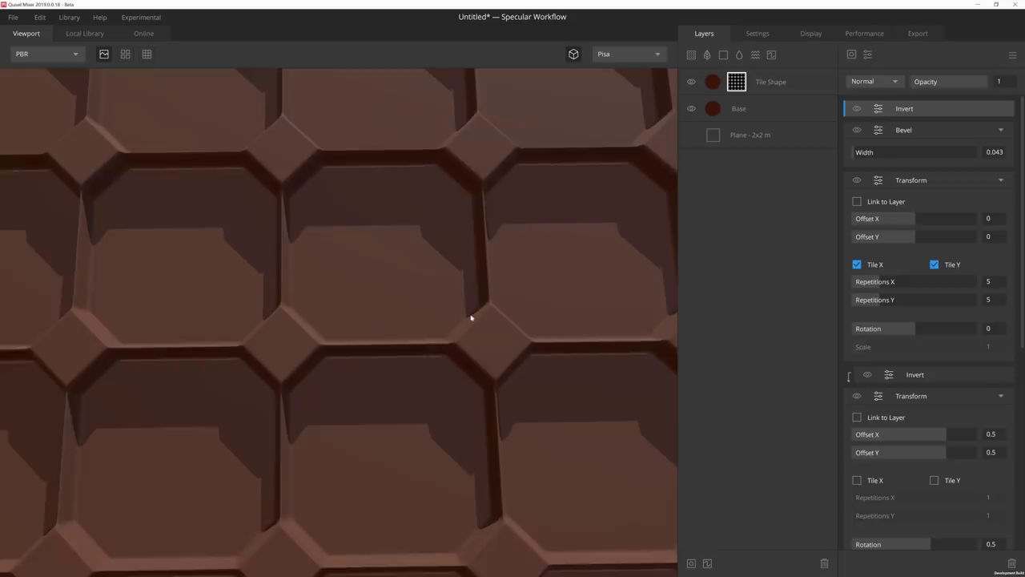
left_click_drag(471, 316, 470, 255)
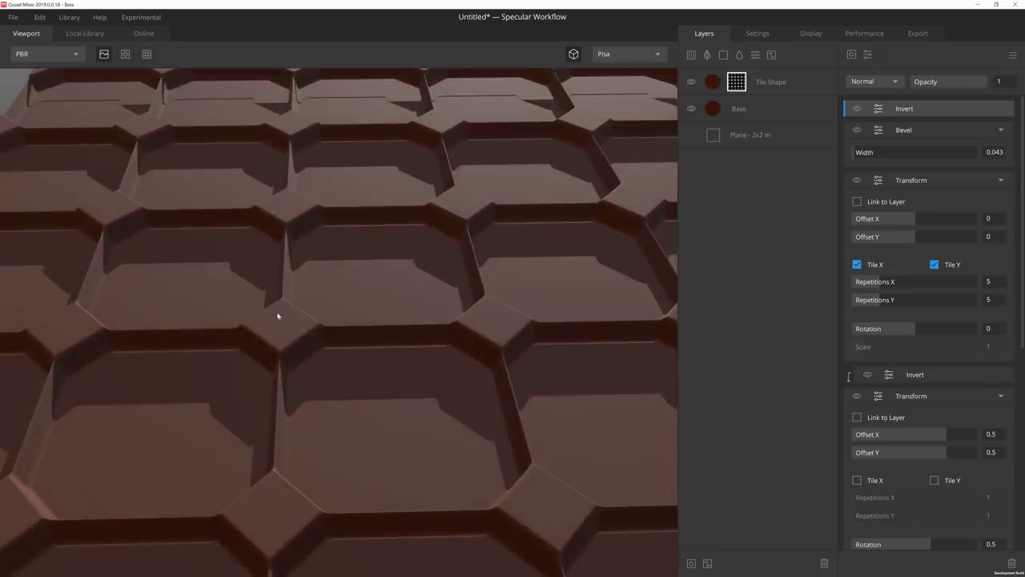
left_click_drag(461, 249, 454, 261)
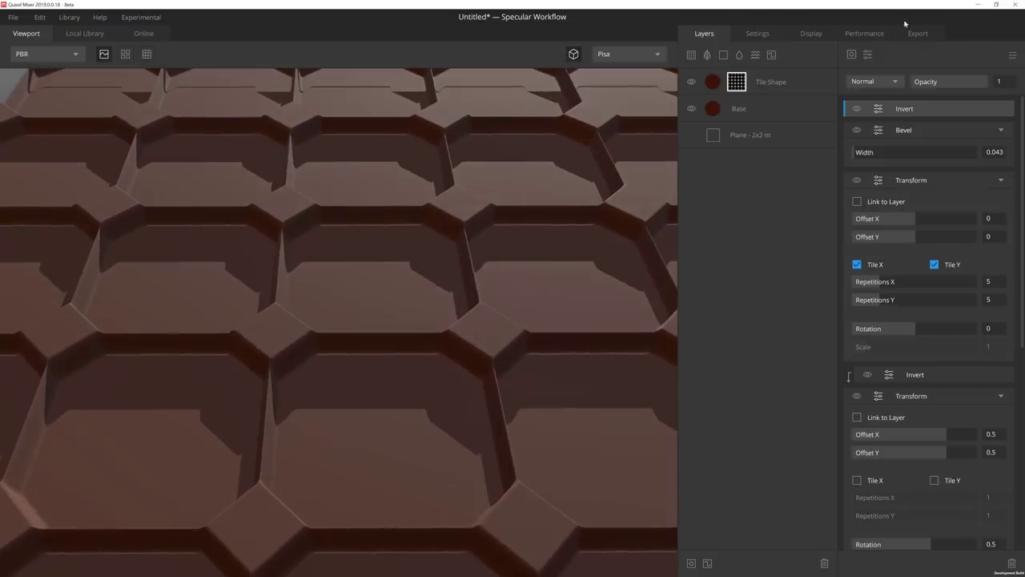
left_click(868, 82)
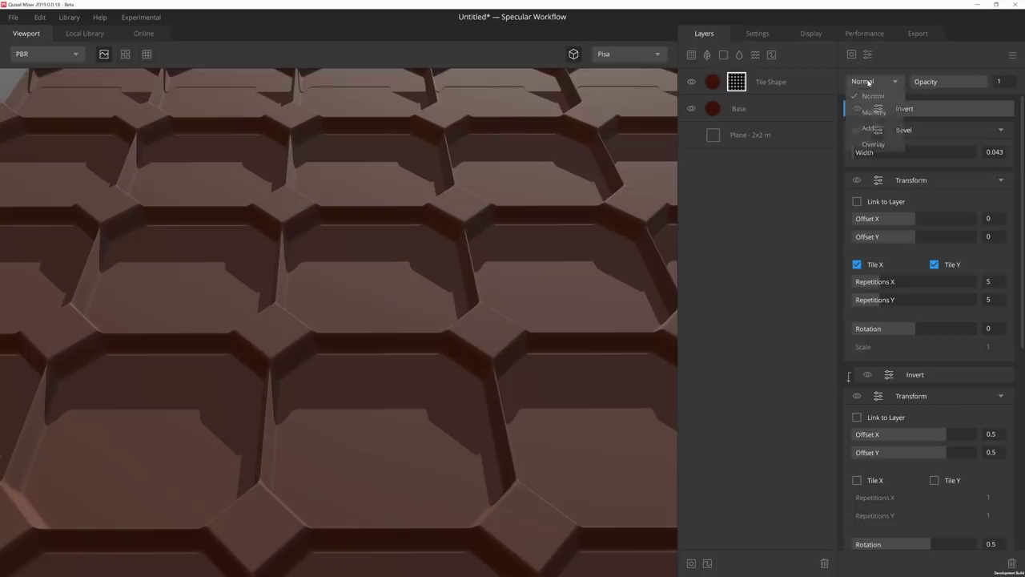
left_click(869, 128)
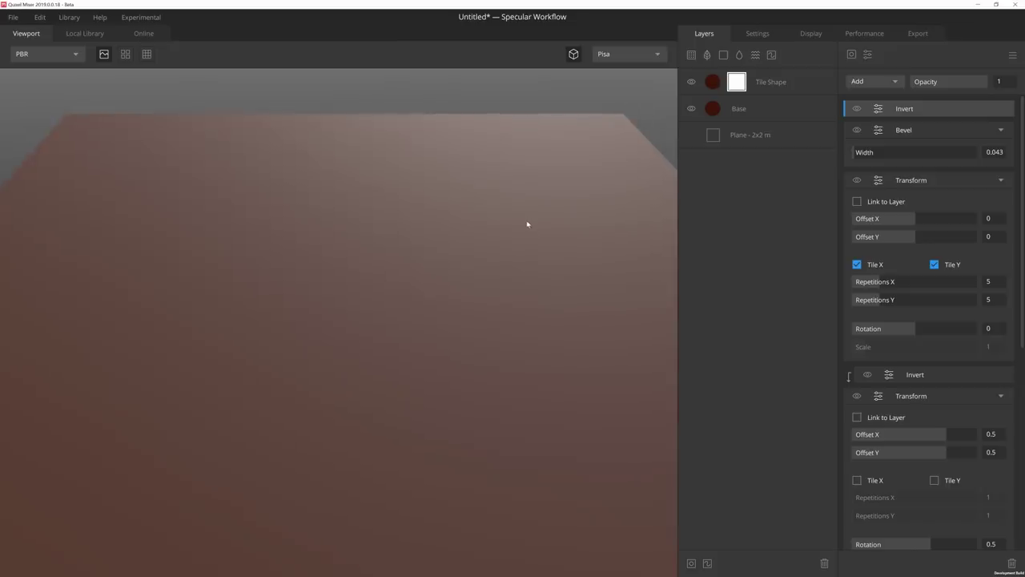
Add a second Bevel modifier above the top Invert, clipped to that Invert.
left_click(868, 55)
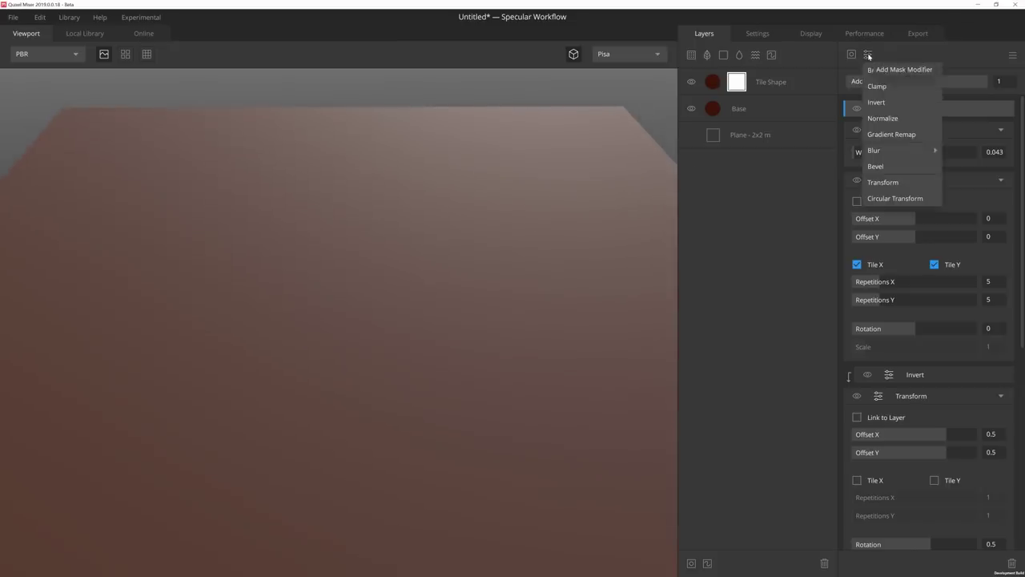
left_click(899, 167)
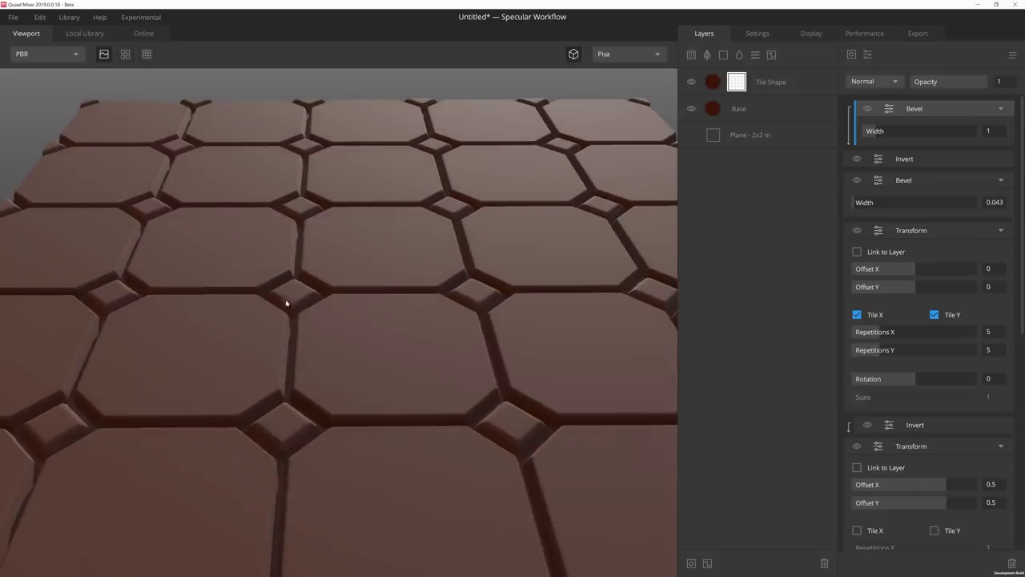
scroll(329, 283, "up", 3)
left_click_drag(329, 283, 391, 367)
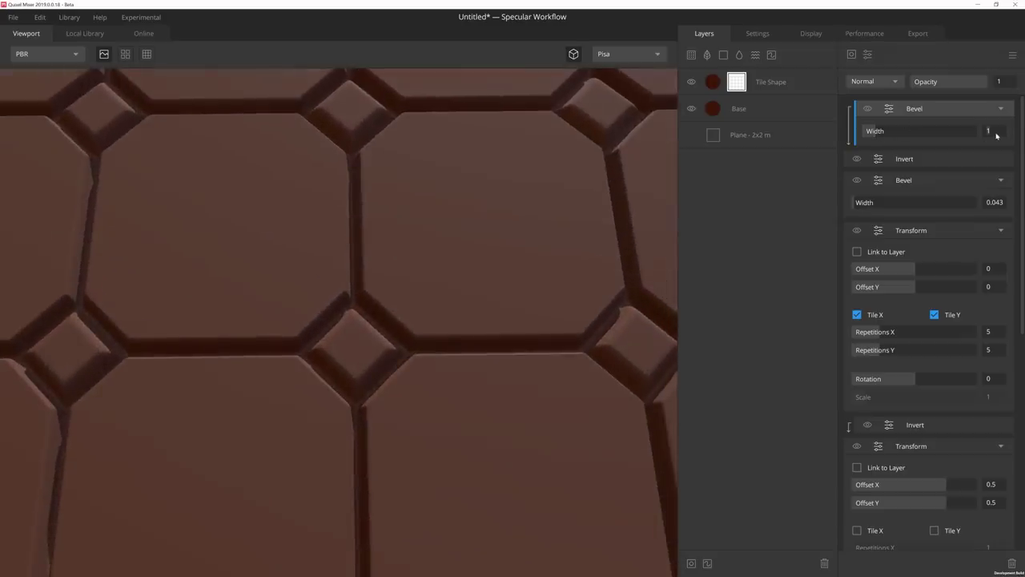
Set the clipped Bevel's width to 1.1 and inspect the small corner squares.
left_click(997, 133)
type("1.1")
key("Return")
scroll(334, 427, "down", 4)
middle_click_drag(334, 427, 306, 414)
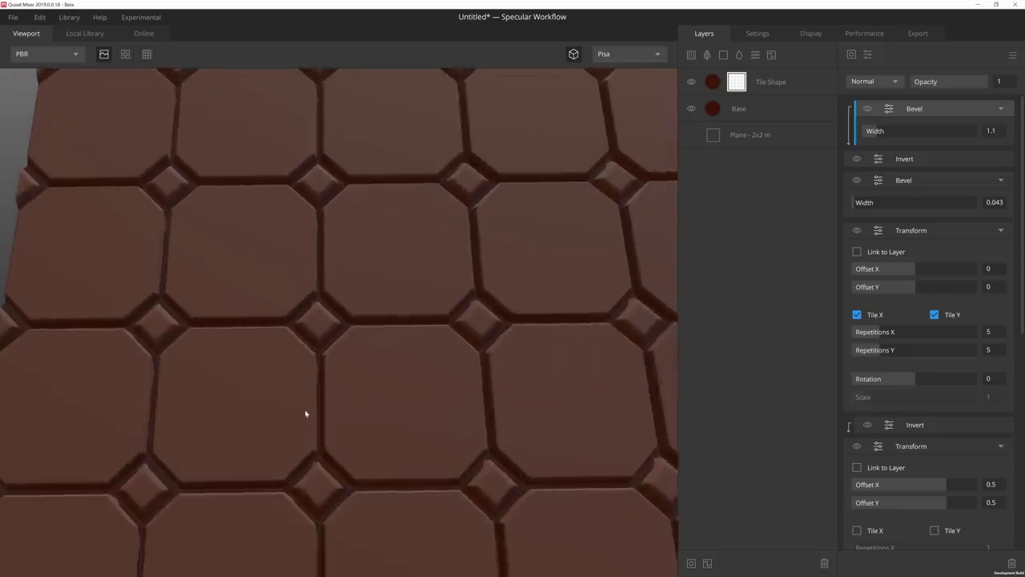
left_click_drag(306, 414, 359, 336)
Add a Brightness/Contrast modifier clipped to the modifiers below, with brightness 0.47 and contrast 2.275.
left_click(868, 55)
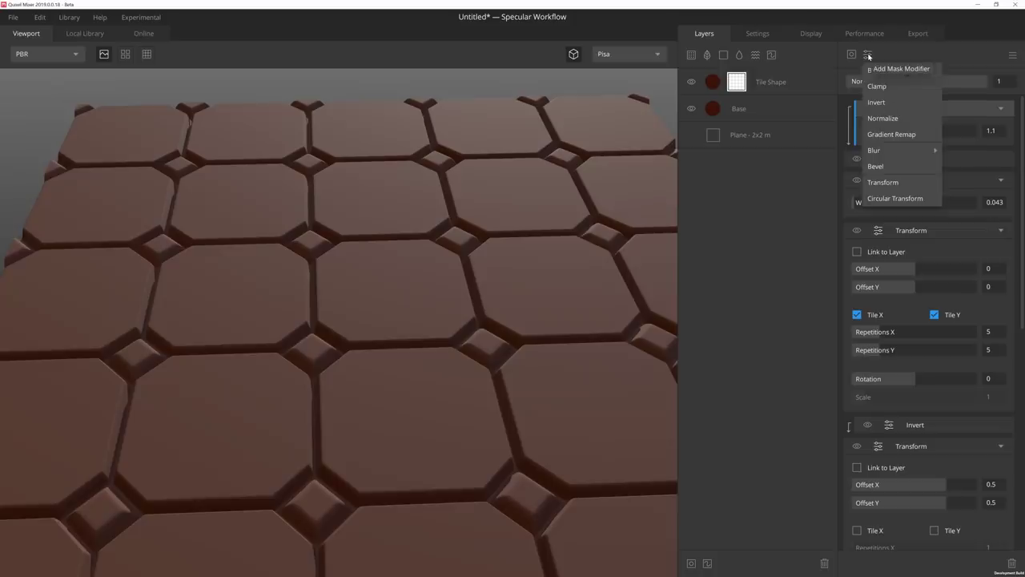
left_click(888, 72)
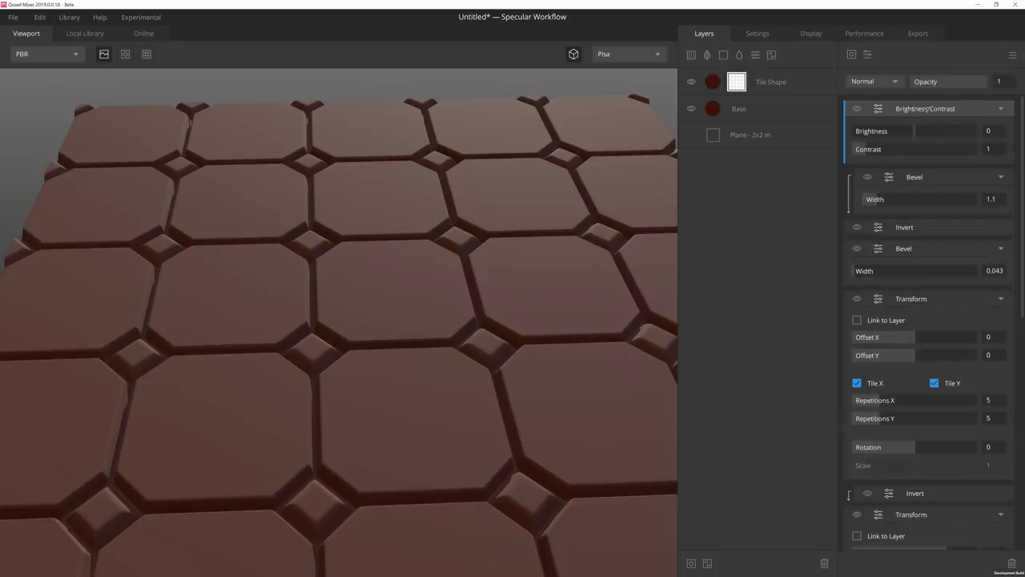
left_click(929, 106, "alt")
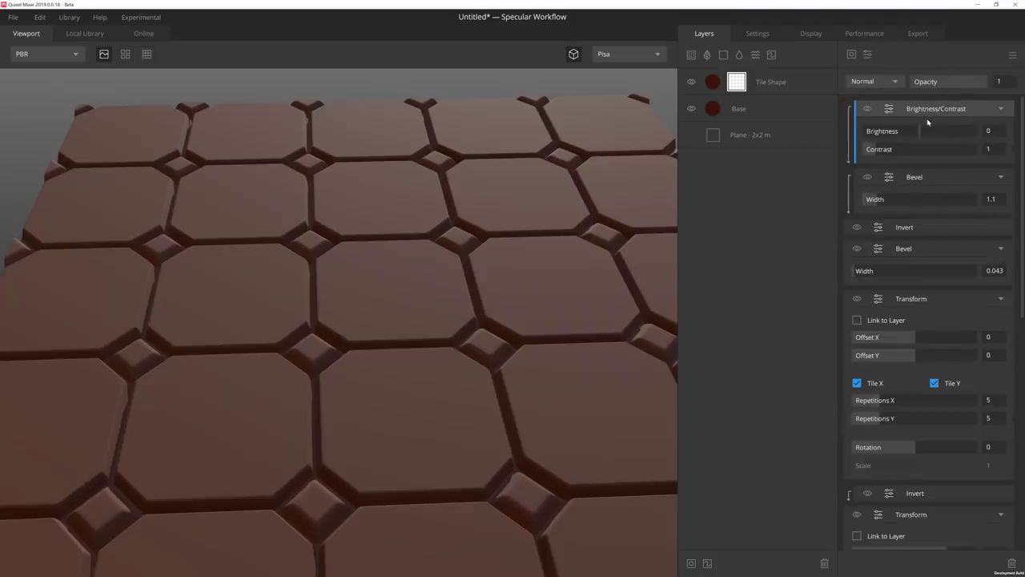
type("0.47")
key("Return")
left_click(993, 152)
type("2.2275")
key("Return")
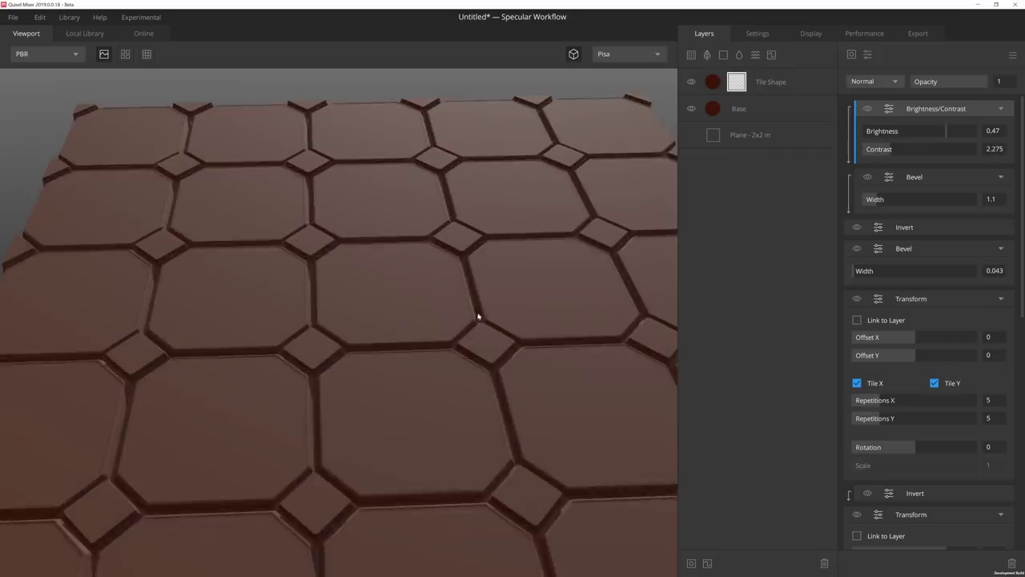
left_click_drag(469, 328, 448, 256)
Add a Normalize modifier on top of the mask stack and display the layer mask in the viewport.
left_click(869, 56)
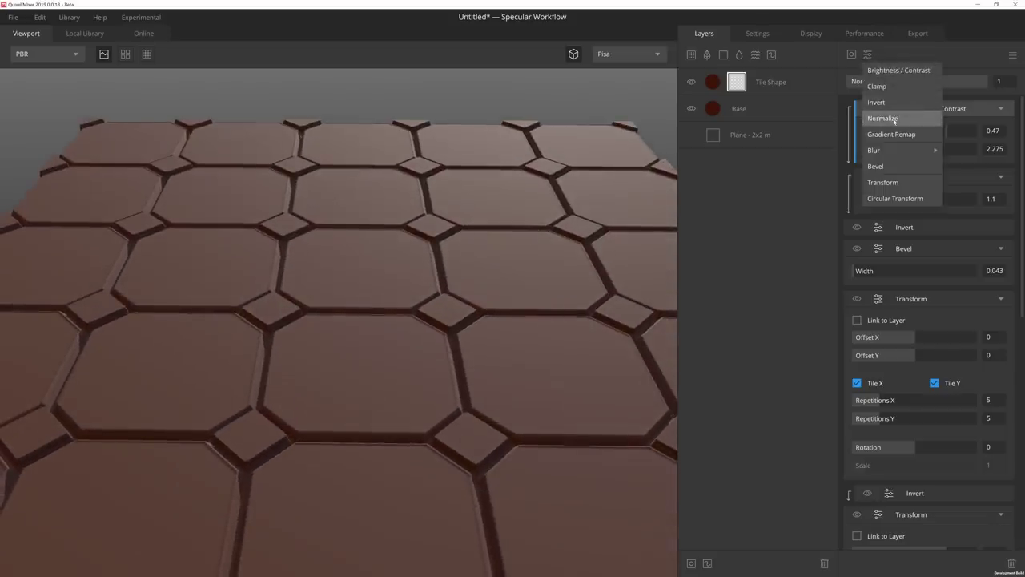
left_click(895, 118)
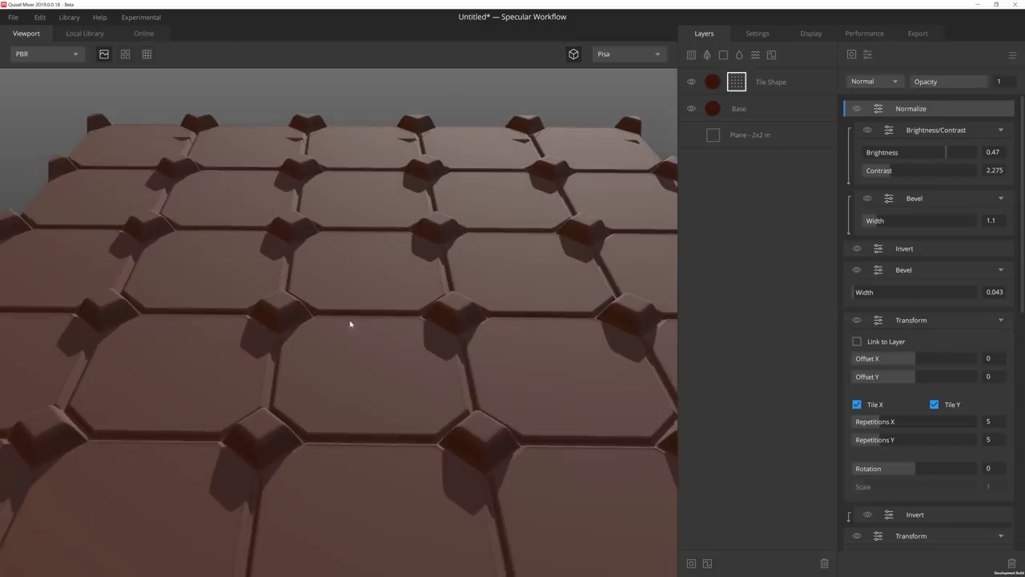
left_click_drag(349, 324, 343, 320)
key("m")
middle_click_drag(357, 313, 354, 310)
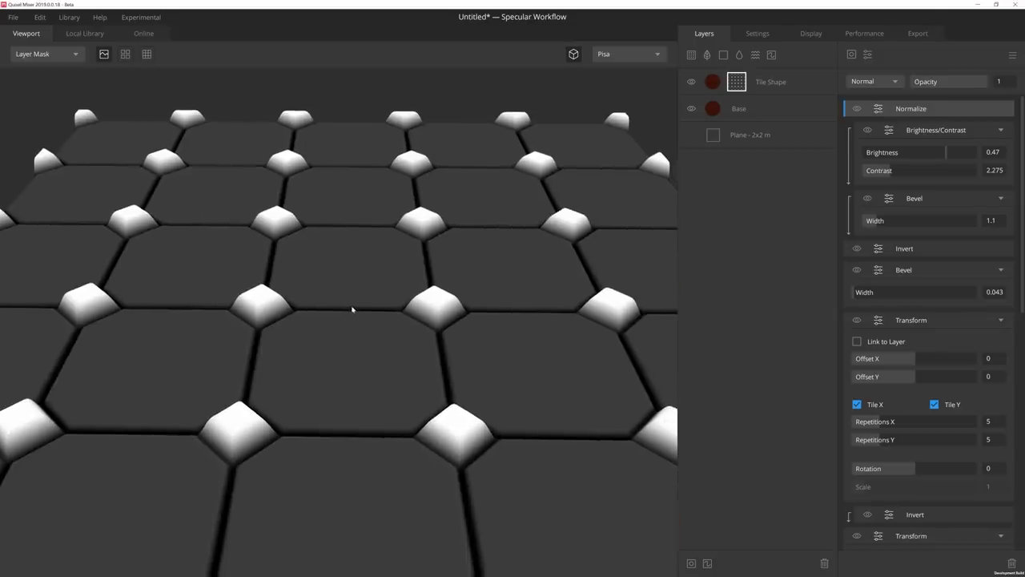
Turn off the Normalize modifier's visibility and examine the mask around the corner squares up close.
left_click(856, 108)
scroll(456, 319, "up", 3)
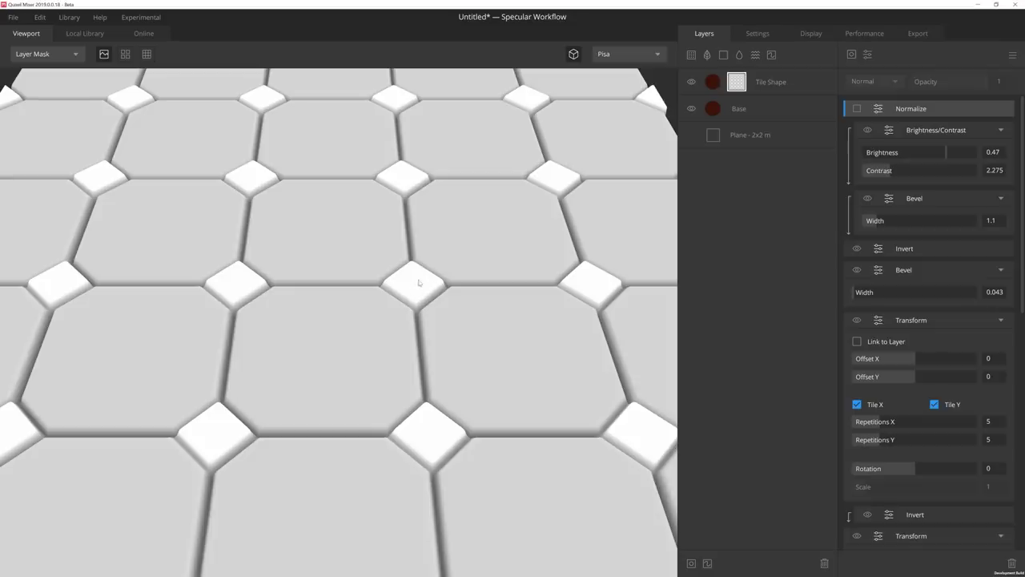
scroll(420, 336, "up", 5)
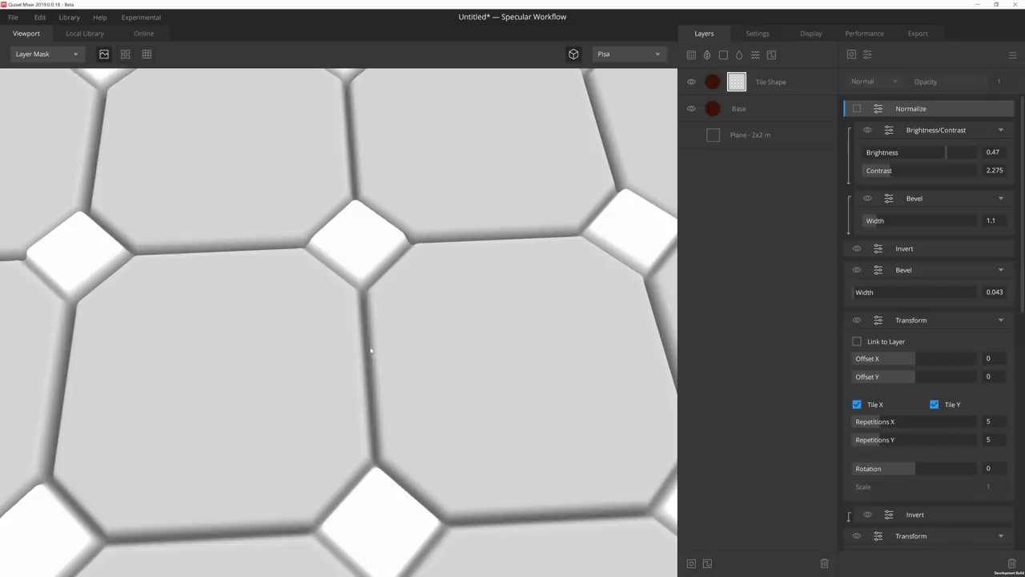
Turn the Normalize modifier back on, examine the mask across the tiles and return the viewport to the PBR display.
left_click(858, 109)
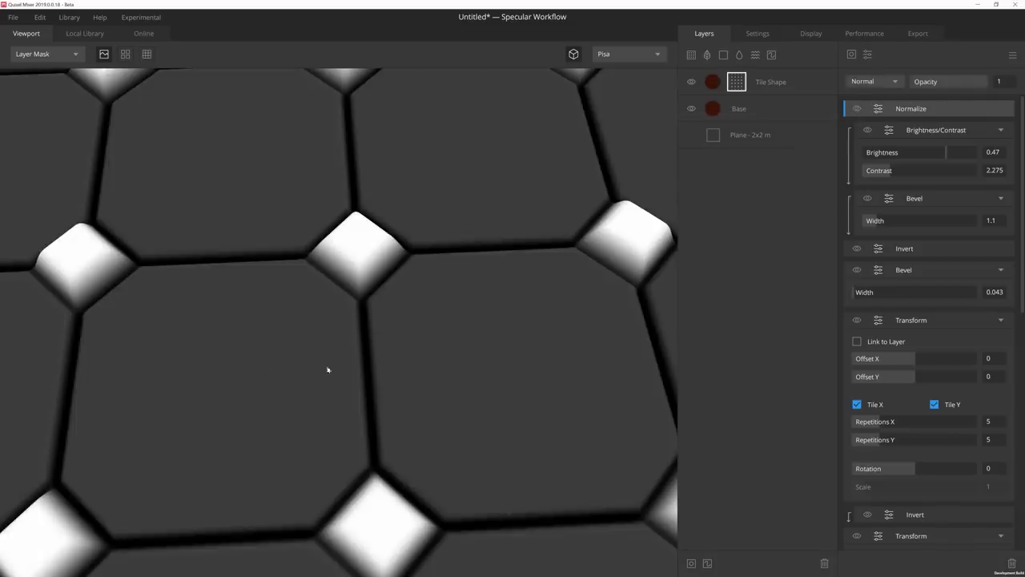
scroll(489, 357, "down", 5)
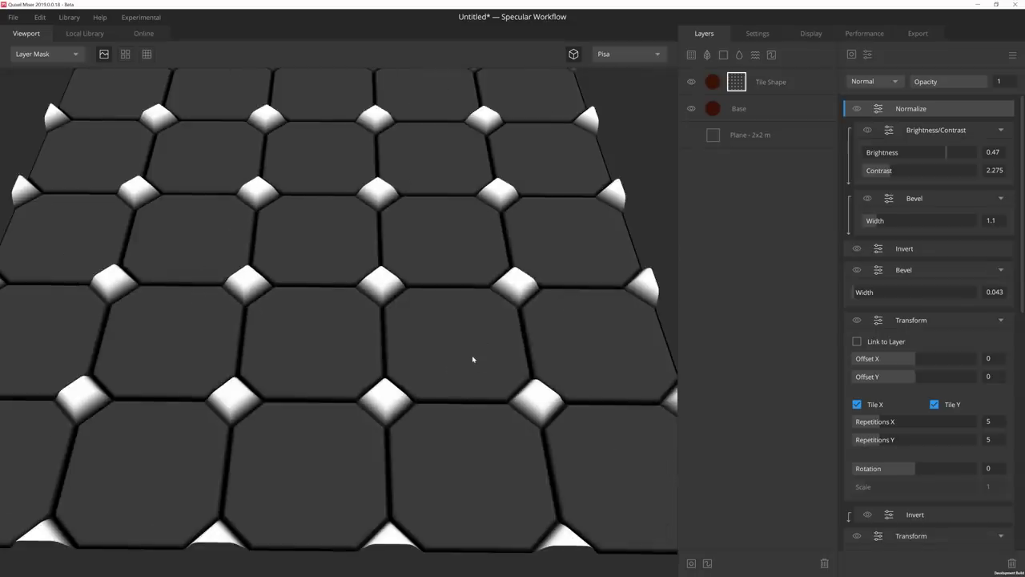
left_click_drag(472, 359, 460, 323, "alt")
scroll(415, 339, "up", 2)
key("m")
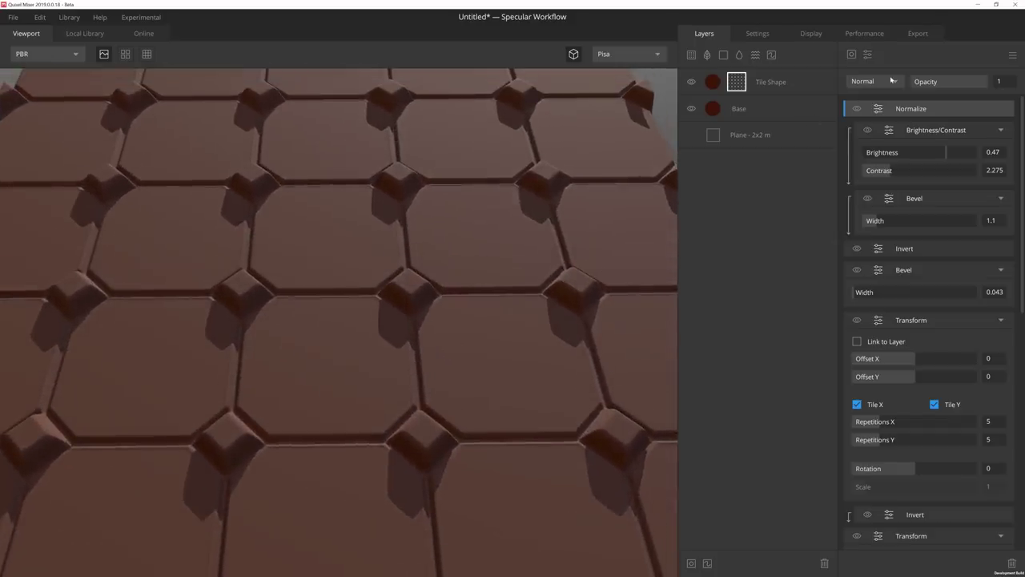
Set the Normalize modifier's blend mode to Add and inspect the shaded tiles.
left_click(880, 83)
left_click(865, 129)
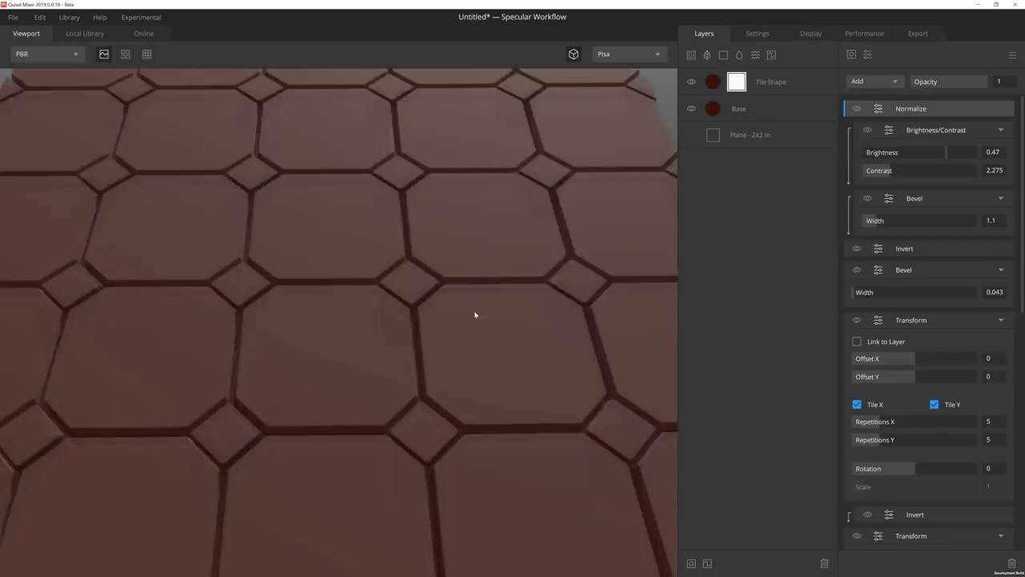
left_click_drag(436, 315, 476, 306)
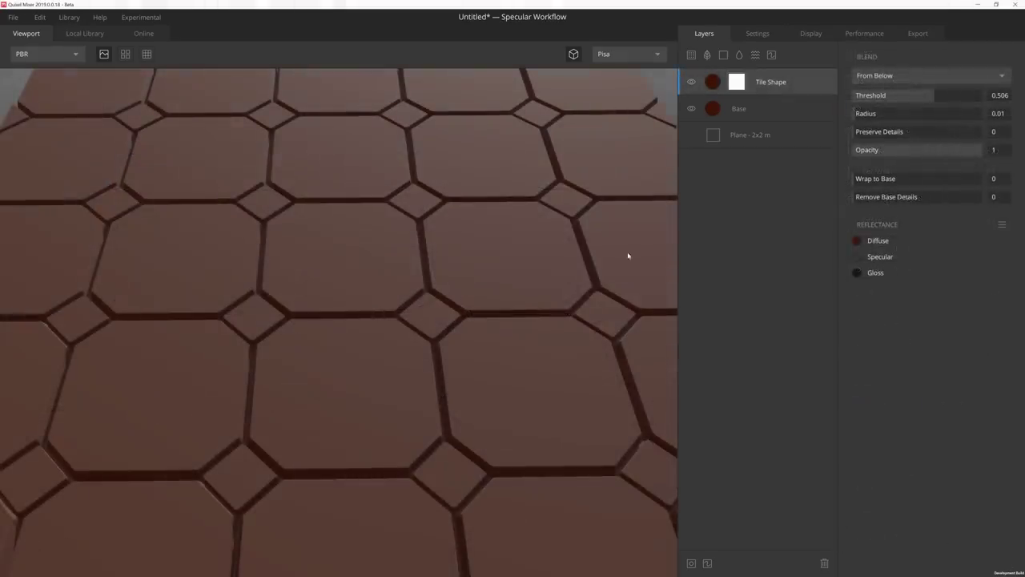
Add a Solid layer above Tile Shape and set its diffuse to a muted reddish brown.
left_click(724, 55)
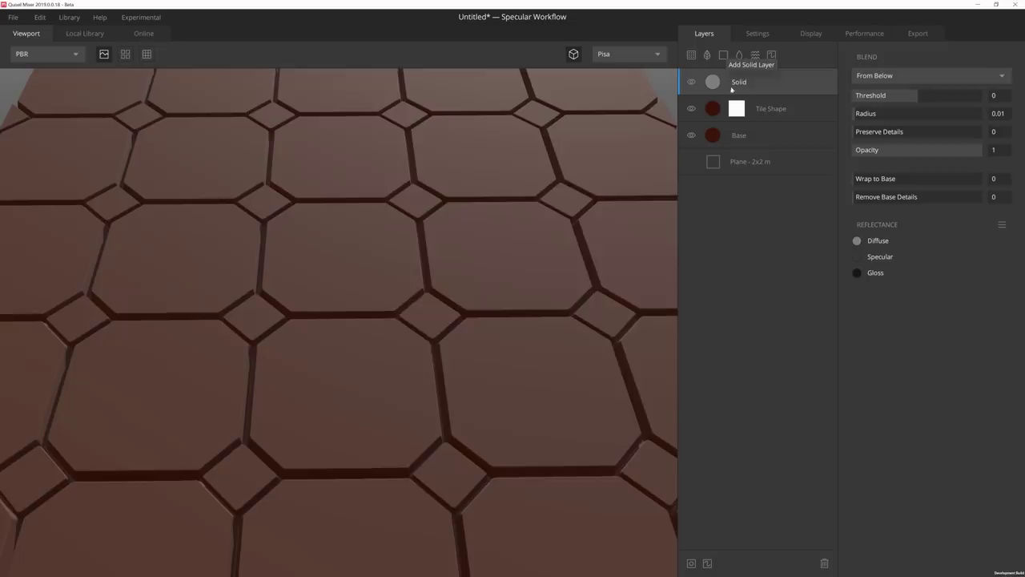
left_click(857, 241)
left_click_drag(405, 323, 410, 327)
left_click(638, 399)
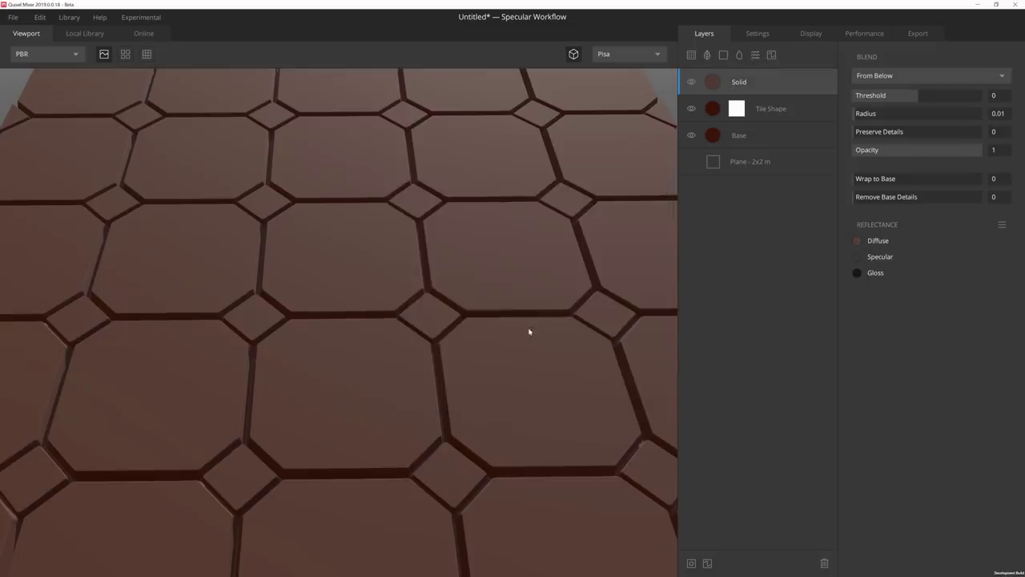
Blend the Solid layer From Above with threshold -0.024, opacity 0.651, Wrap to Base 0.4 and Remove Base Details 7.
left_click(918, 78)
left_click(918, 95)
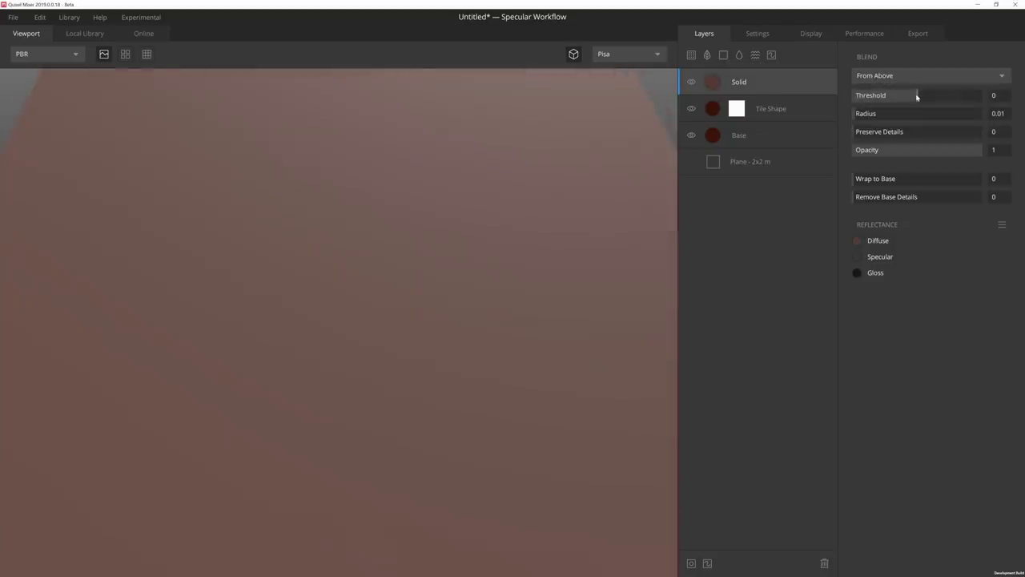
left_click_drag(919, 96, 922, 98)
left_click_drag(985, 151, 937, 153)
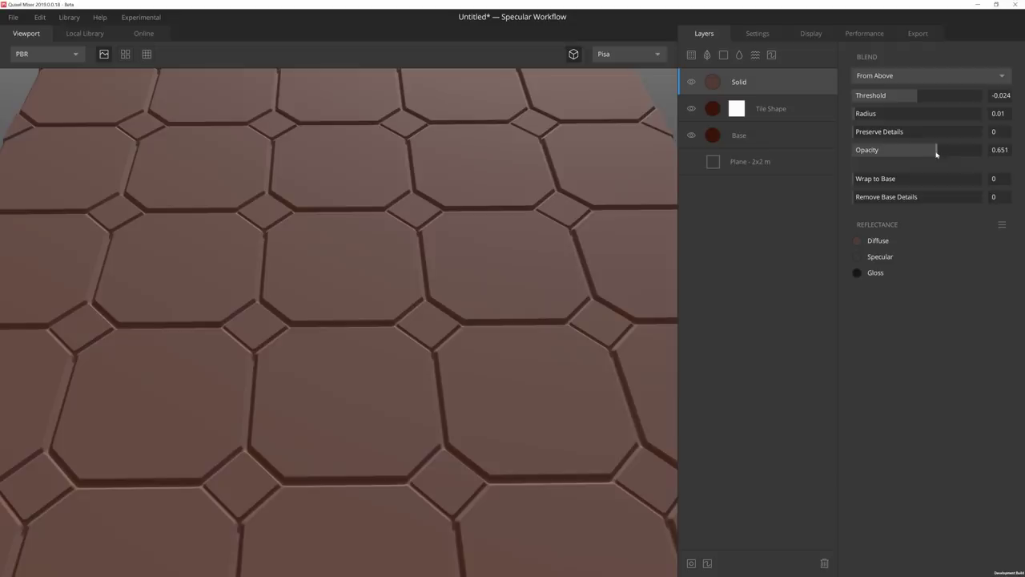
left_click_drag(863, 178, 905, 179)
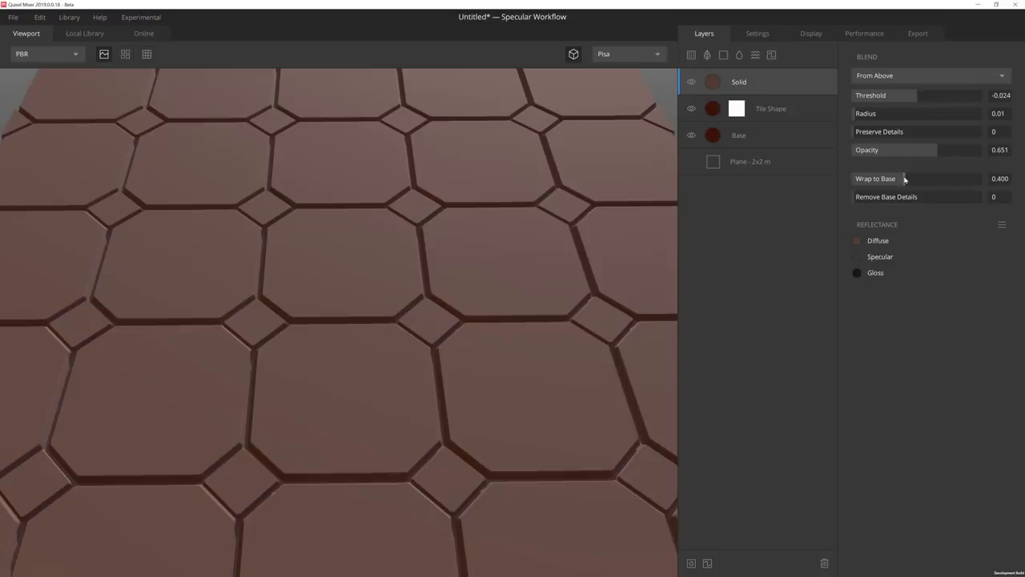
left_click(859, 199)
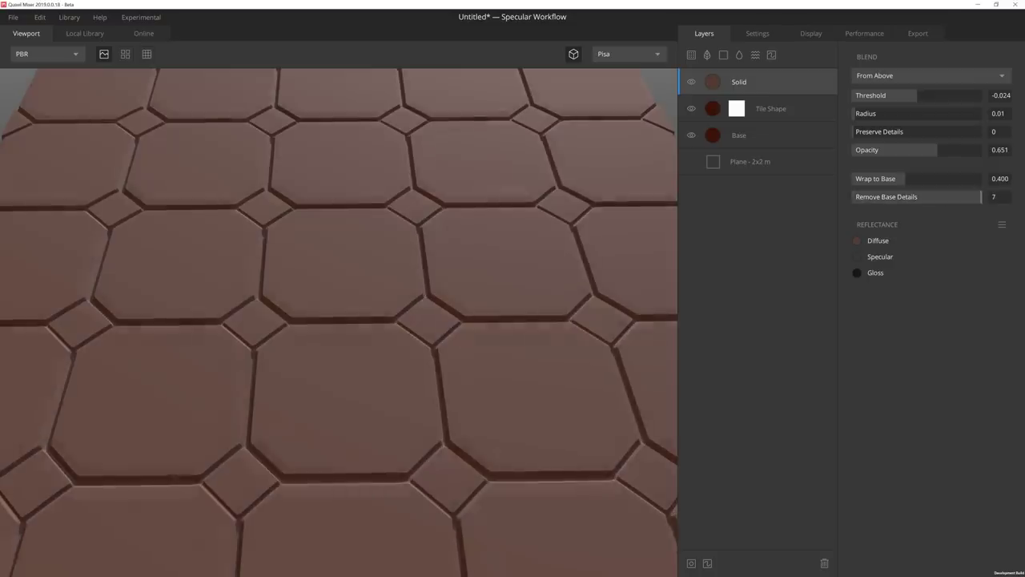
Add a mask stack with a Curvature component to the Solid layer and inspect the tile edges.
left_click(692, 563)
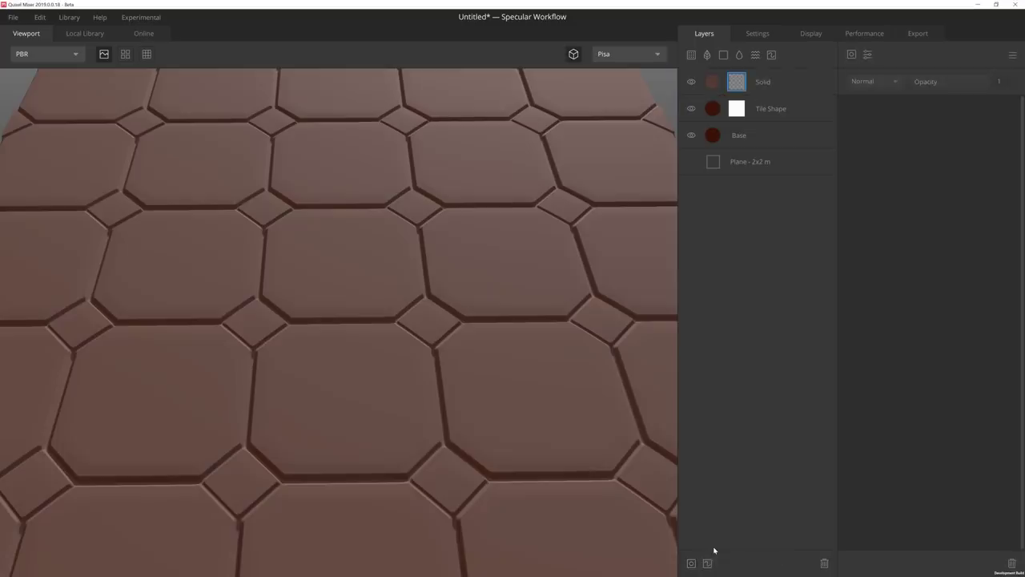
left_click(852, 55)
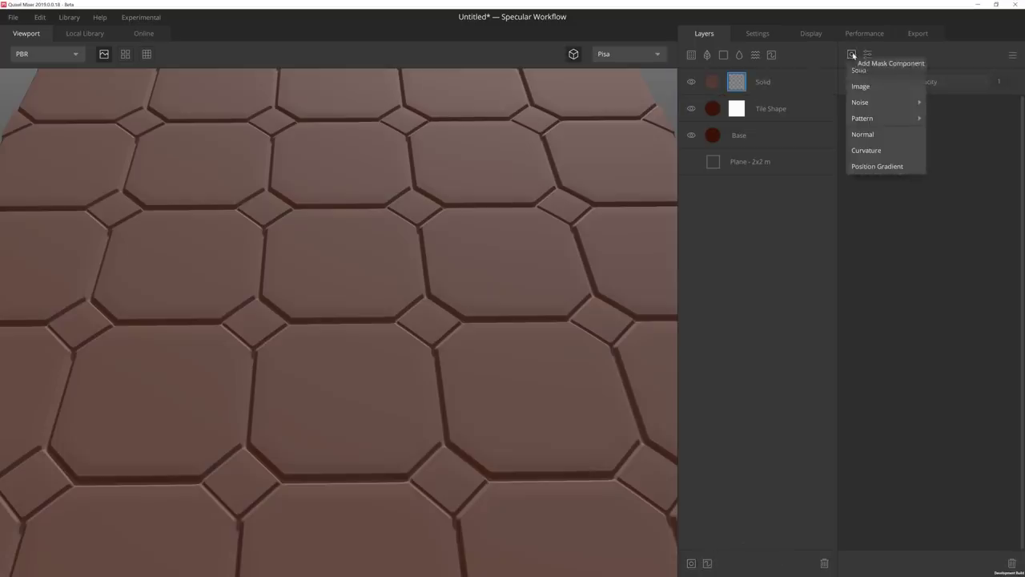
left_click(890, 154)
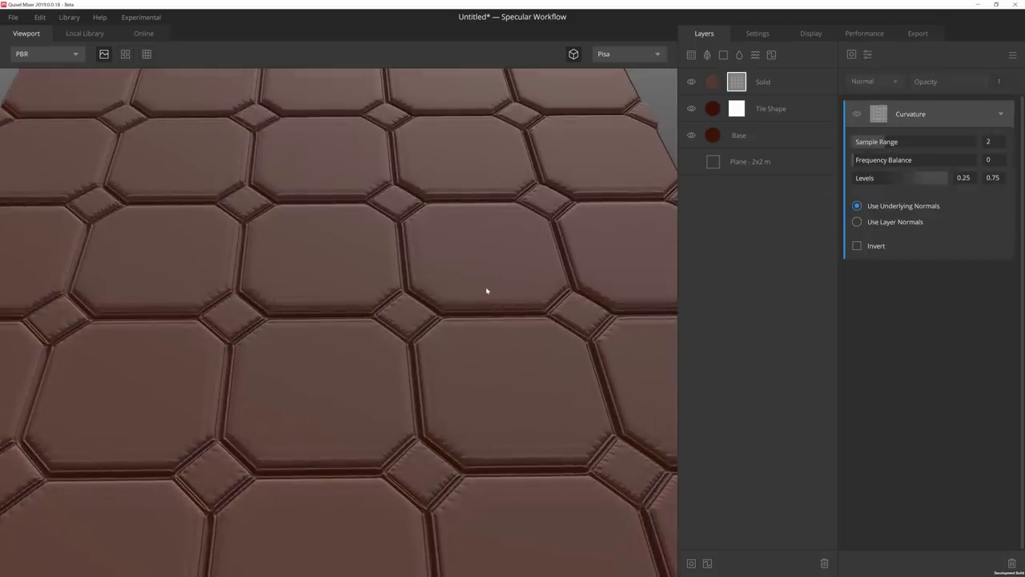
middle_click_drag(515, 260, 505, 258)
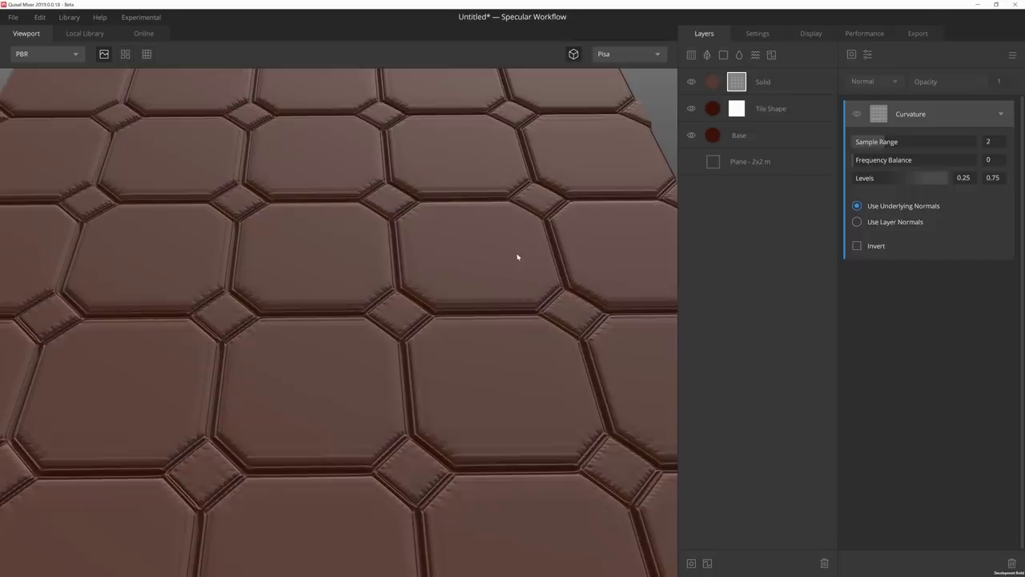
Tune the Curvature component using the mask and PBR displays, setting Sample Range to 3 and Levels to 0.542 and 0.65.
key("m")
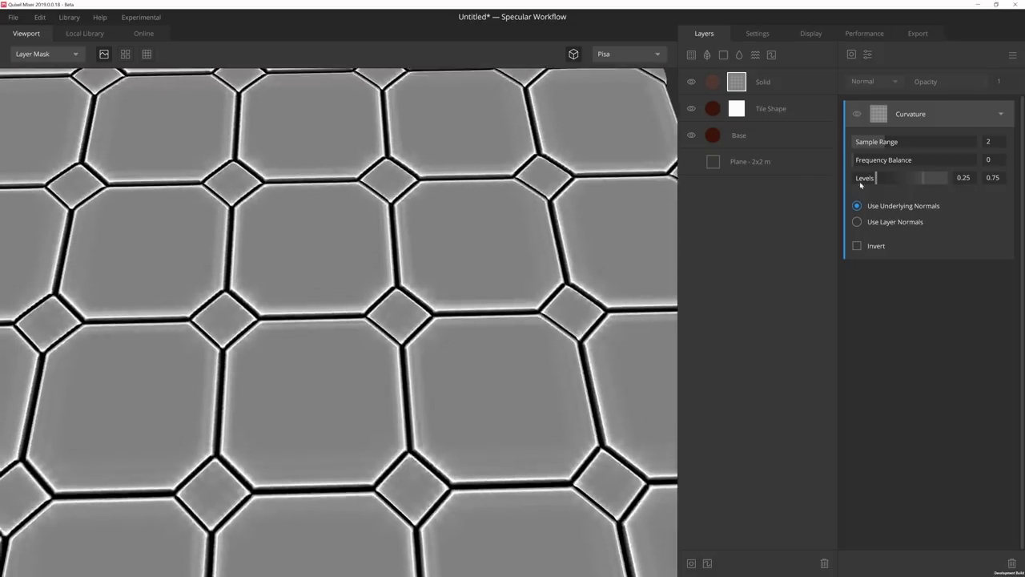
mouse_move(877, 178)
left_mouse_down()
mouse_move(931, 178)
mouse_move(890, 177)
left_mouse_up()
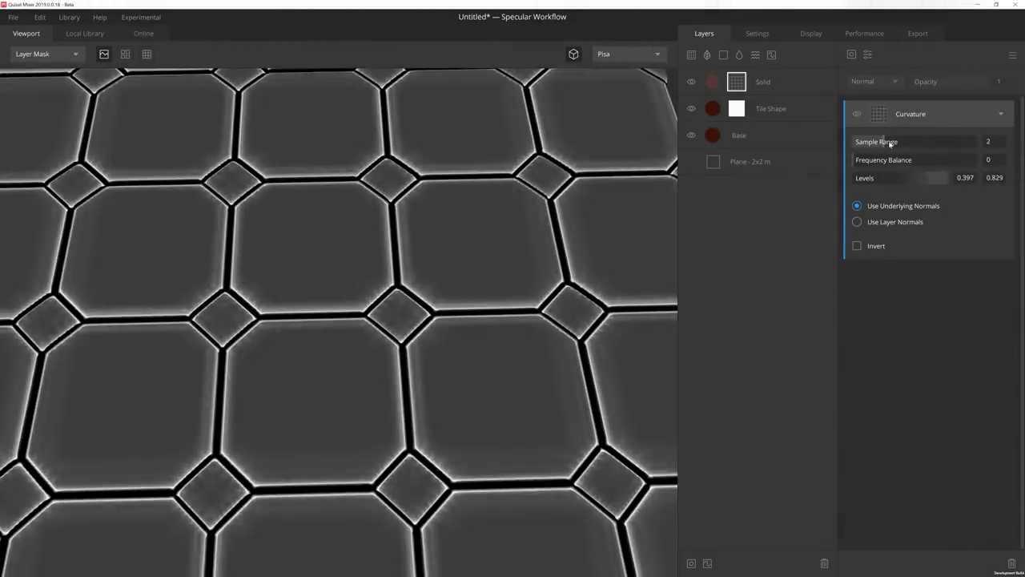
mouse_move(885, 144)
left_mouse_down()
mouse_move(945, 144)
mouse_move(884, 144)
left_mouse_up()
mouse_move(857, 161)
left_mouse_down()
mouse_move(872, 161)
mouse_move(851, 168)
left_mouse_up()
key("m")
left_click_drag(886, 143, 911, 142)
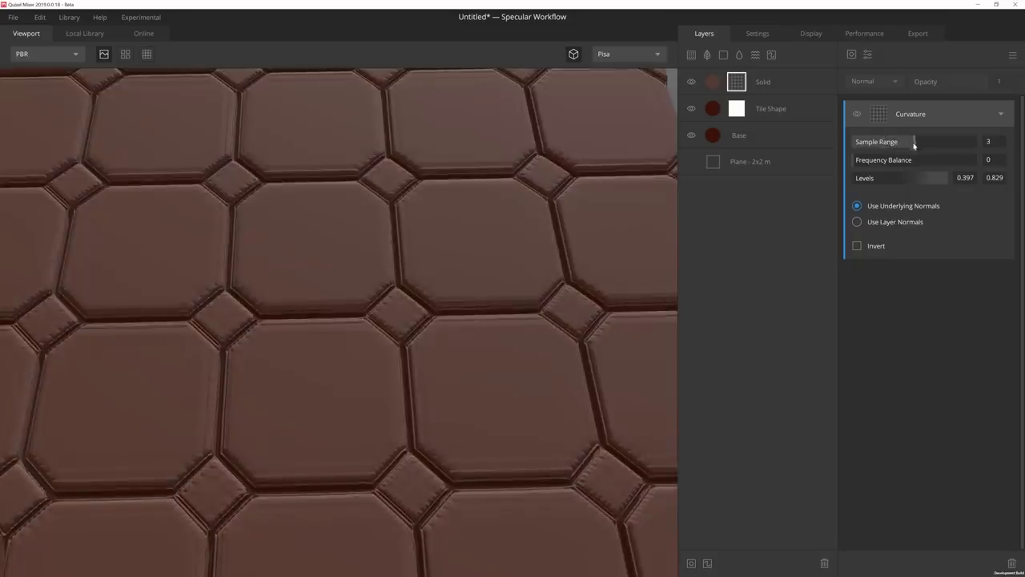
mouse_move(889, 178)
left_mouse_down()
mouse_move(927, 178)
mouse_move(915, 178)
left_mouse_up()
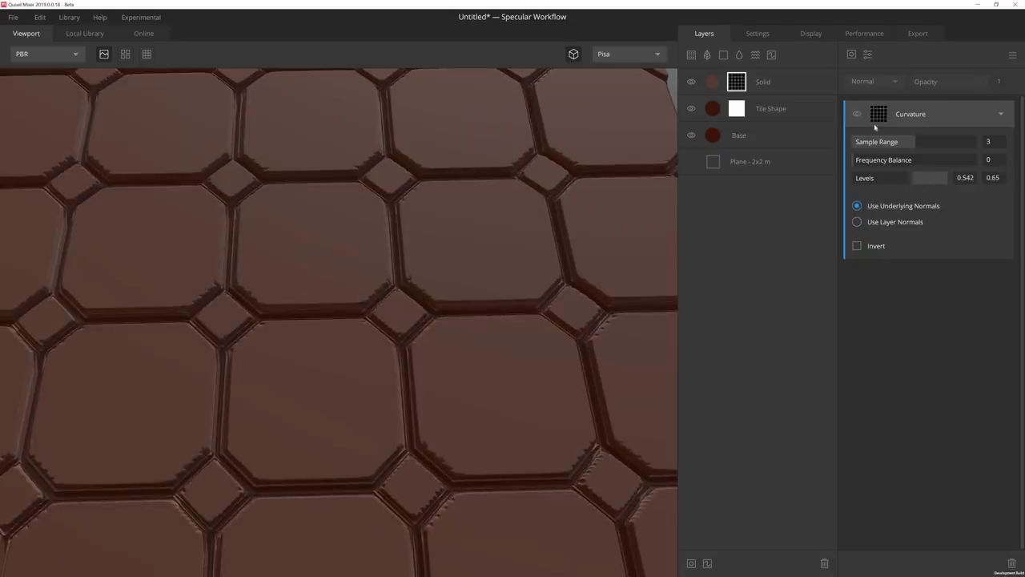
Add a Gaussian Blur modifier above Curvature with strength 0.099.
left_click(867, 54)
mouse_move(898, 150)
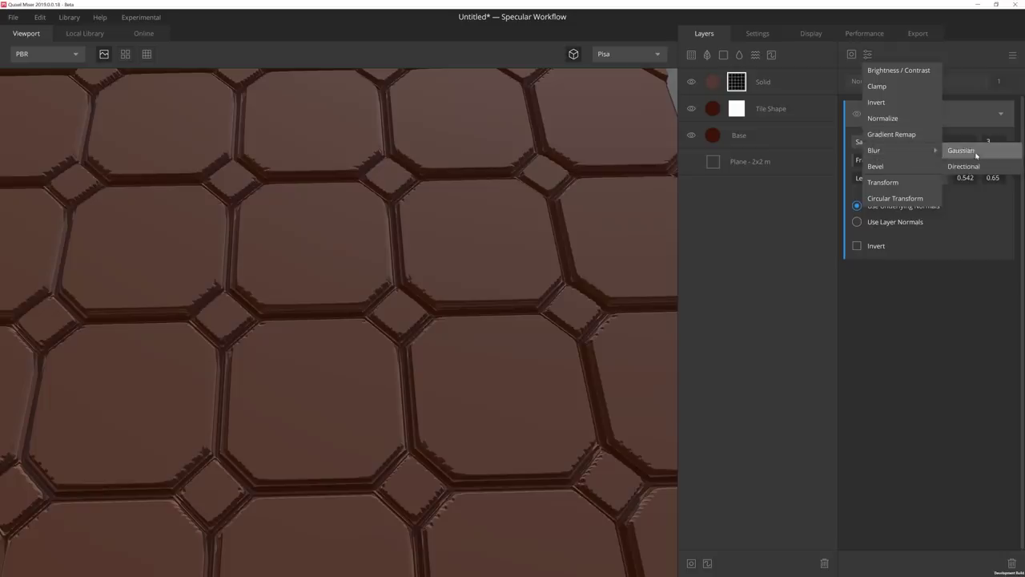
left_click(969, 151)
left_click(998, 158)
type("0.099")
key("Return")
Add a Bevel modifier with width 0.584, blended with Multiply at opacity 0.599, and inspect the tiles.
left_click(869, 55)
left_click(893, 166)
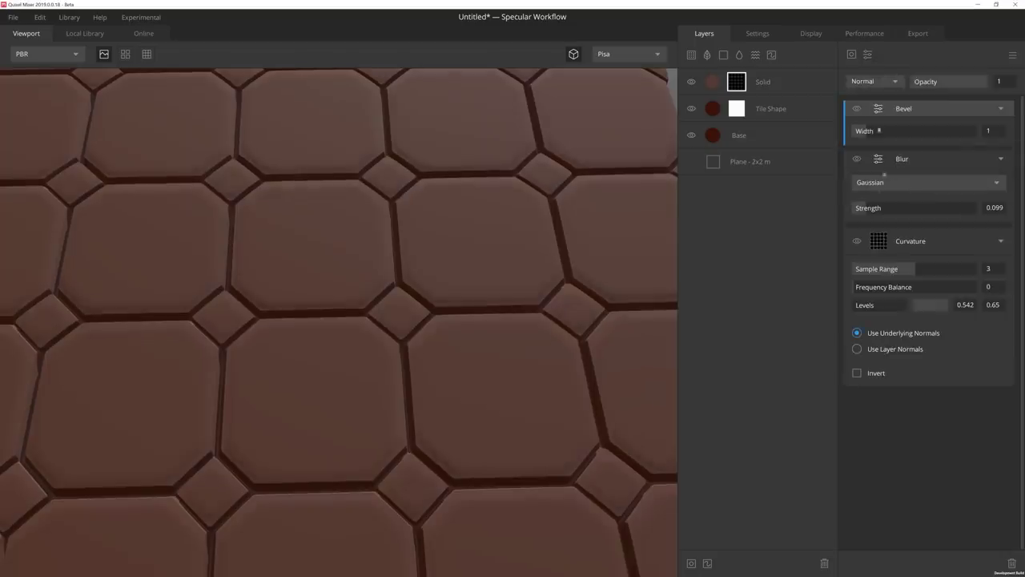
left_click_drag(981, 81, 956, 83)
left_click(891, 81)
left_click(875, 112)
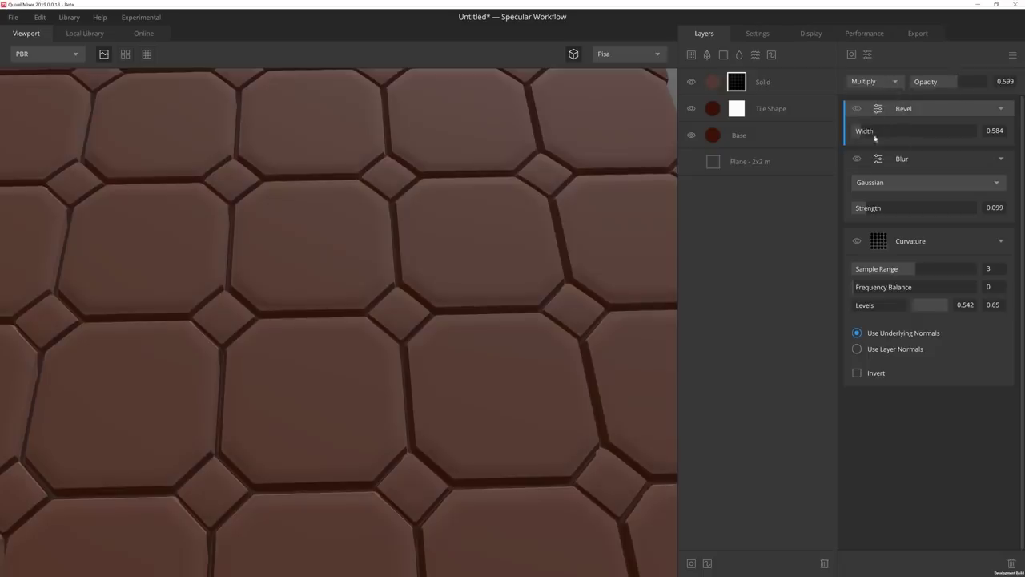
scroll(532, 229, "down", 5)
left_click_drag(533, 262, 551, 246)
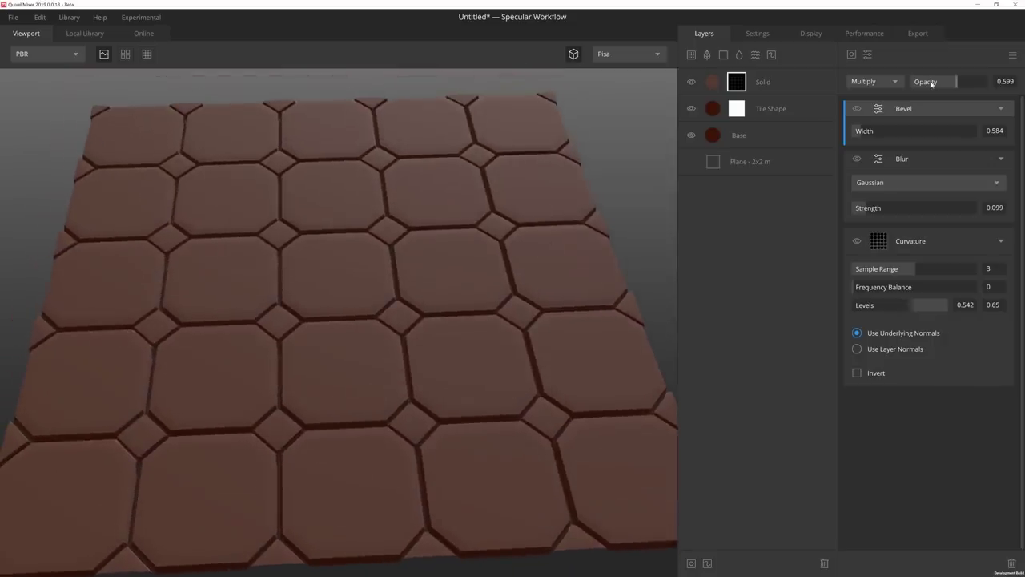
Add a Brightness/Contrast modifier above the Bevel with brightness -0.311 and contrast 5.779.
left_click(869, 55)
left_click(901, 71)
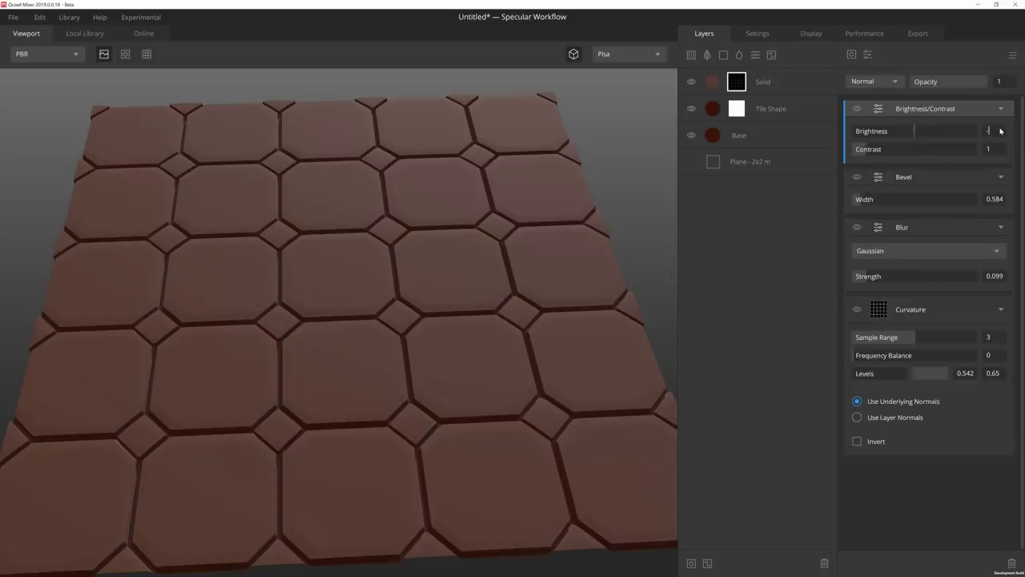
key("Return")
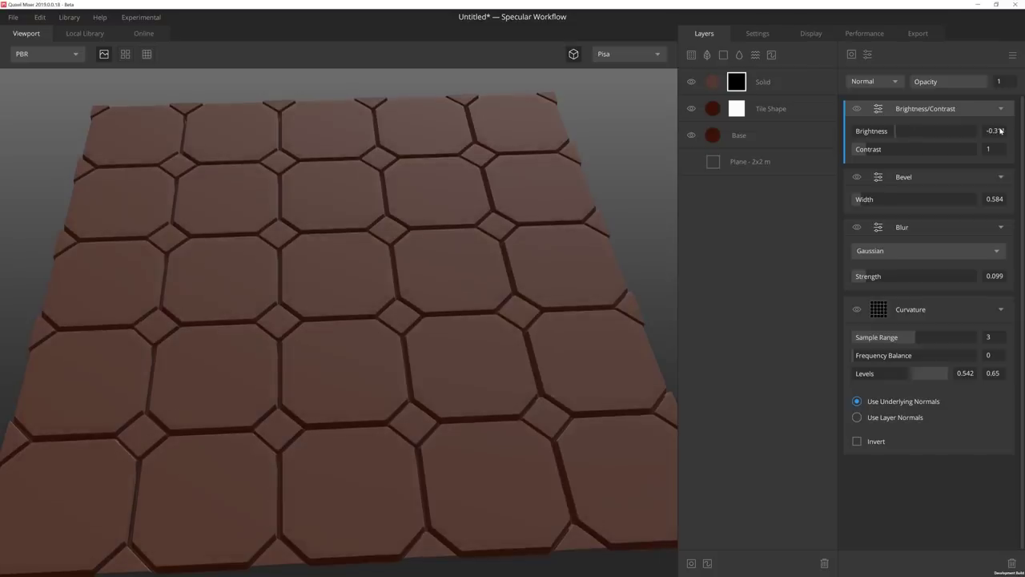
left_click_drag(874, 153, 926, 155)
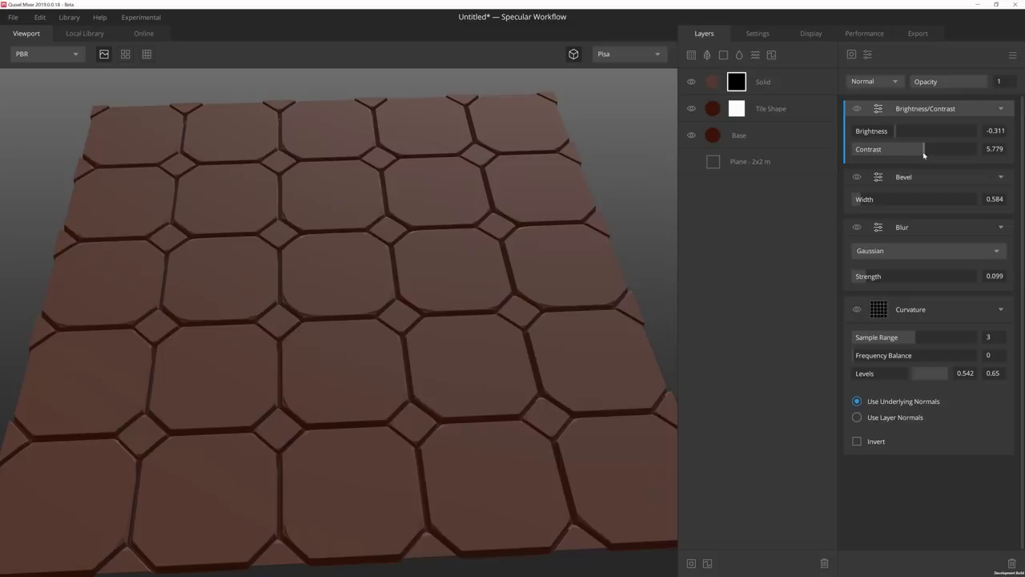
Add a Normalize modifier on top with blend mode Add and opacity 0.631, and inspect the rounded tile edges.
left_click(868, 54)
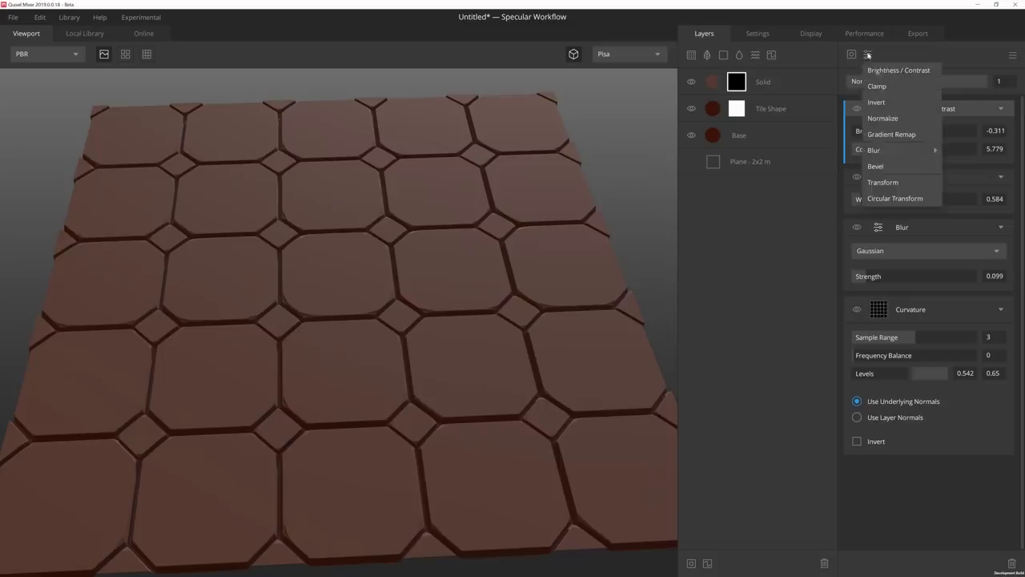
left_click(891, 118)
scroll(424, 294, "up", 3)
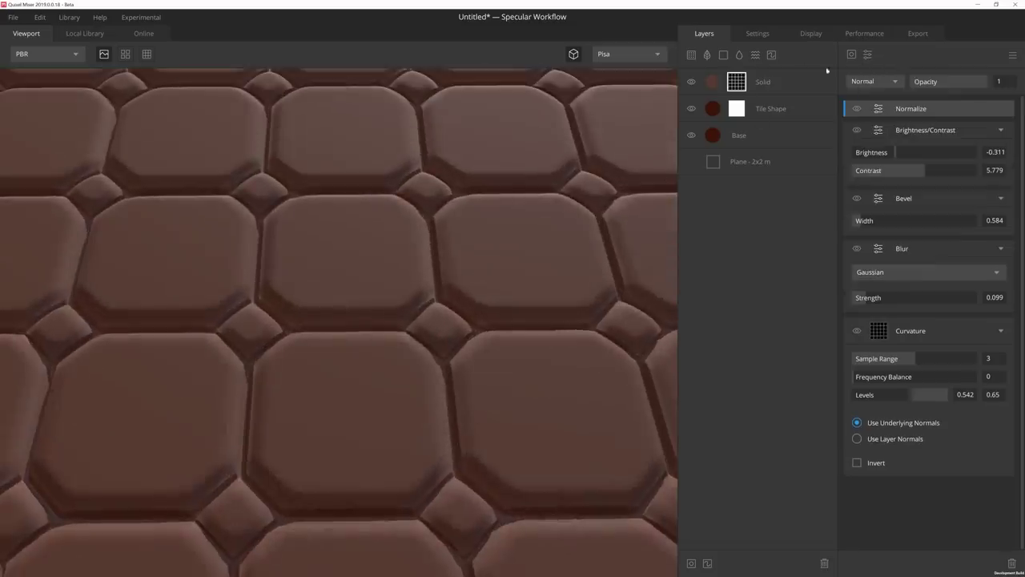
left_click(884, 83)
left_click(873, 133)
left_click_drag(977, 82, 960, 82)
left_click_drag(552, 308, 522, 326)
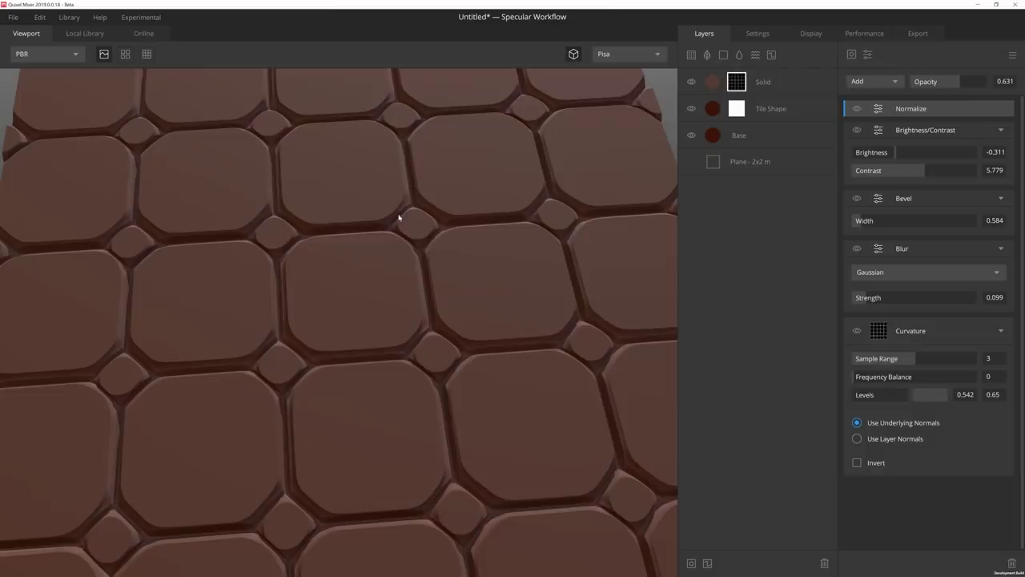
left_click_drag(295, 220, 331, 232)
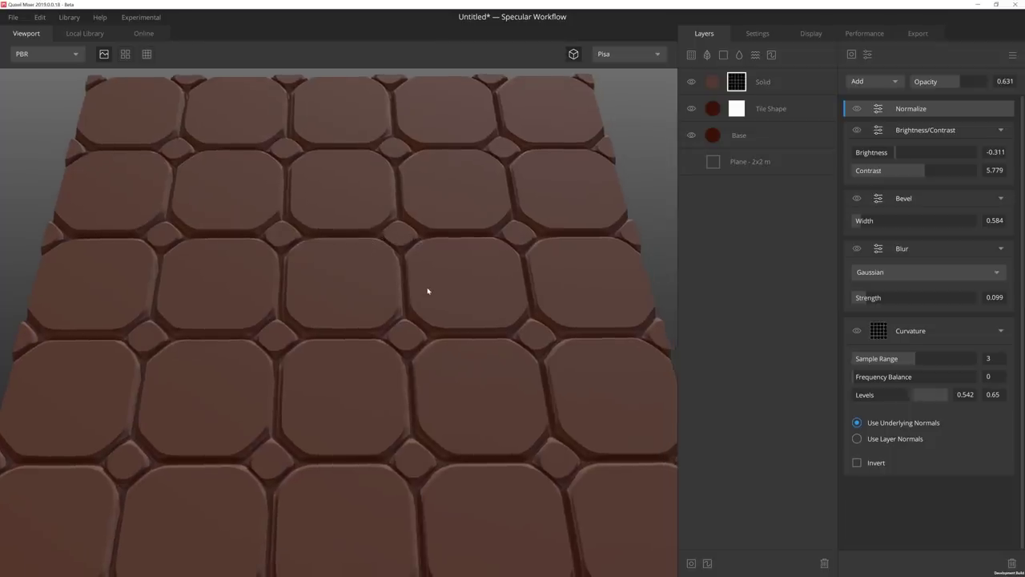
scroll(401, 289, "up", 3)
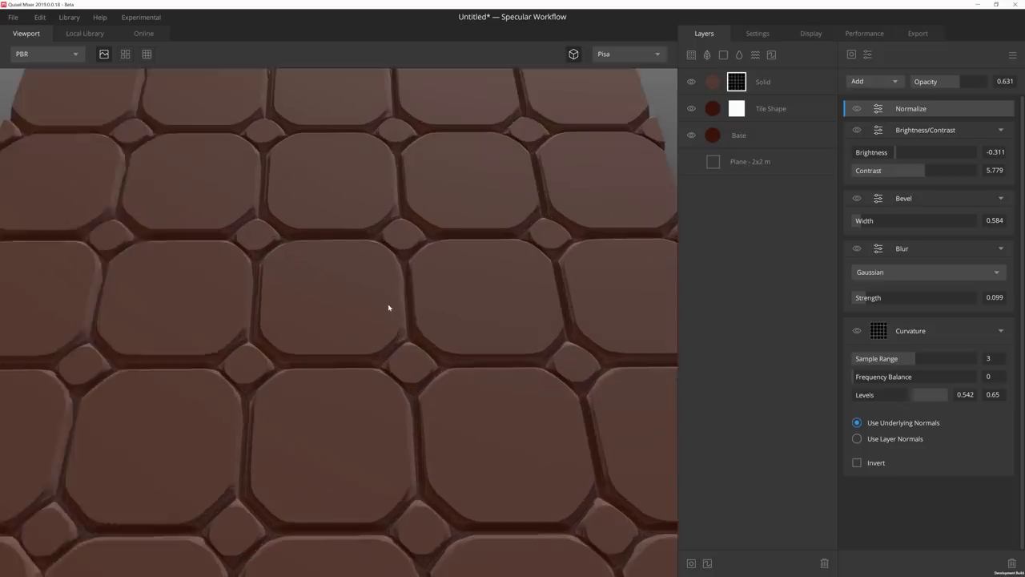
Add a Perlin Noise component on top of the Solid layer's mask with seed -63, amplitude 2.402 and frequency 5.454.
left_click(852, 53)
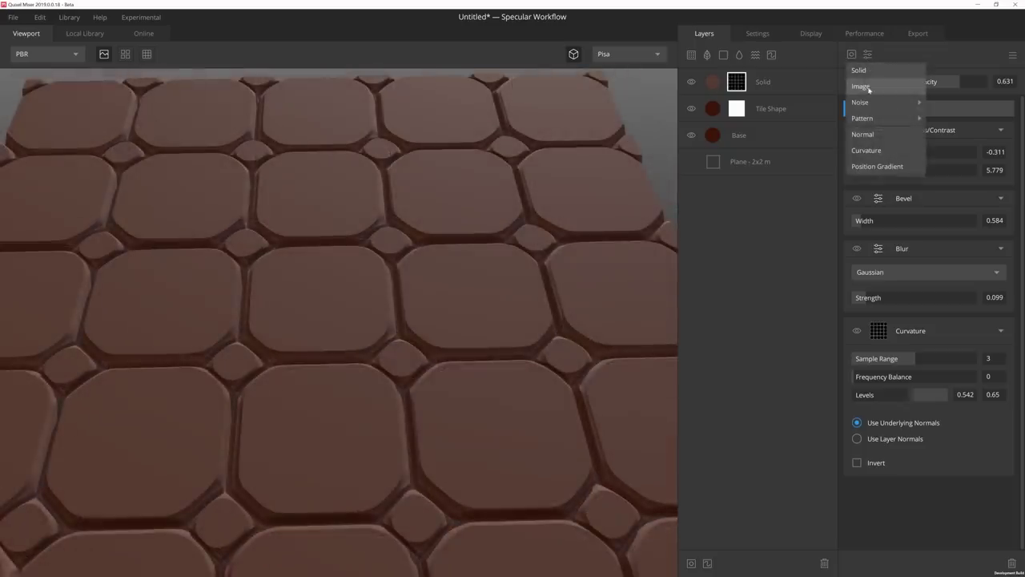
mouse_move(865, 102)
left_click(959, 120)
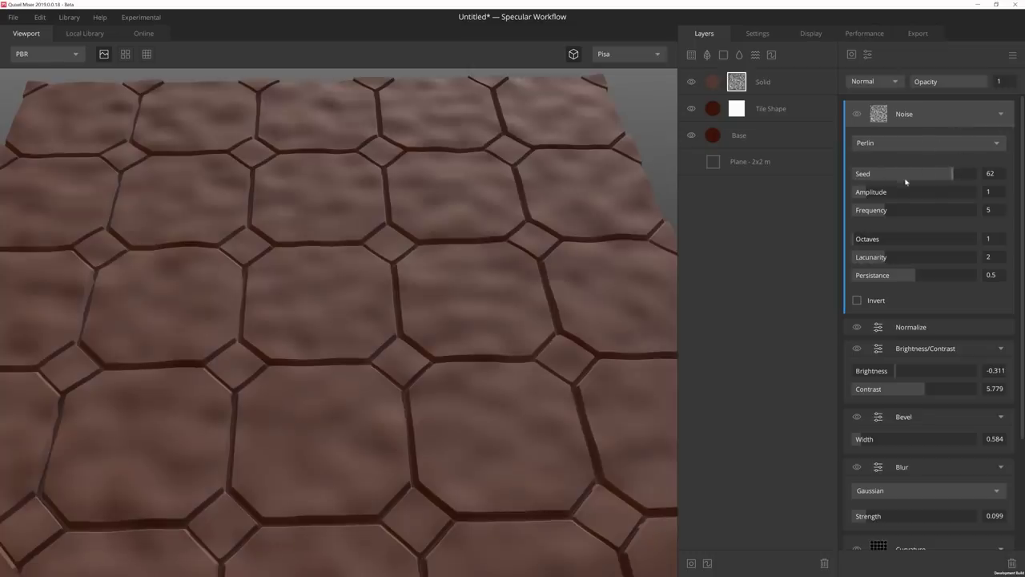
left_click_drag(870, 176, 888, 211)
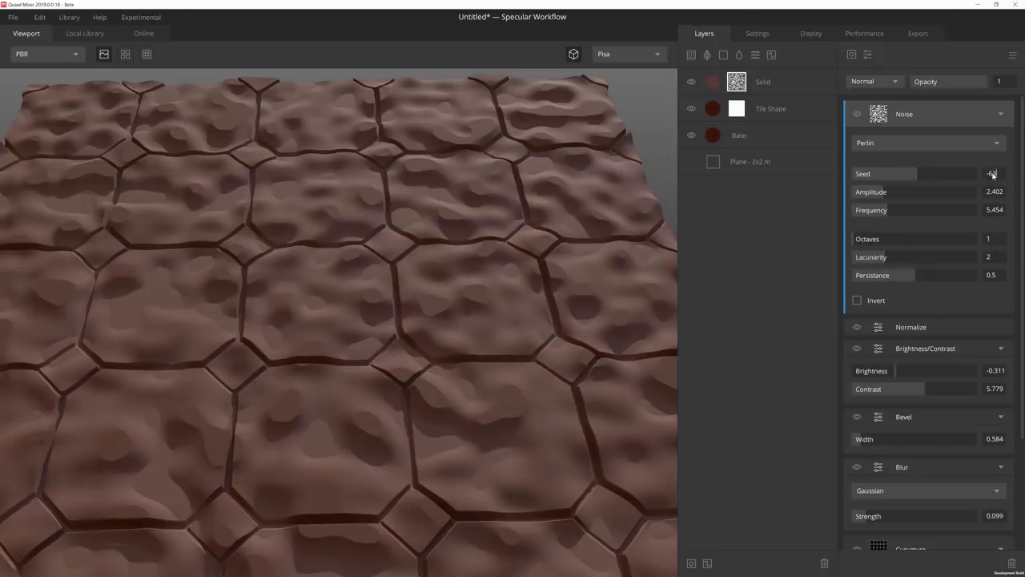
key("Return")
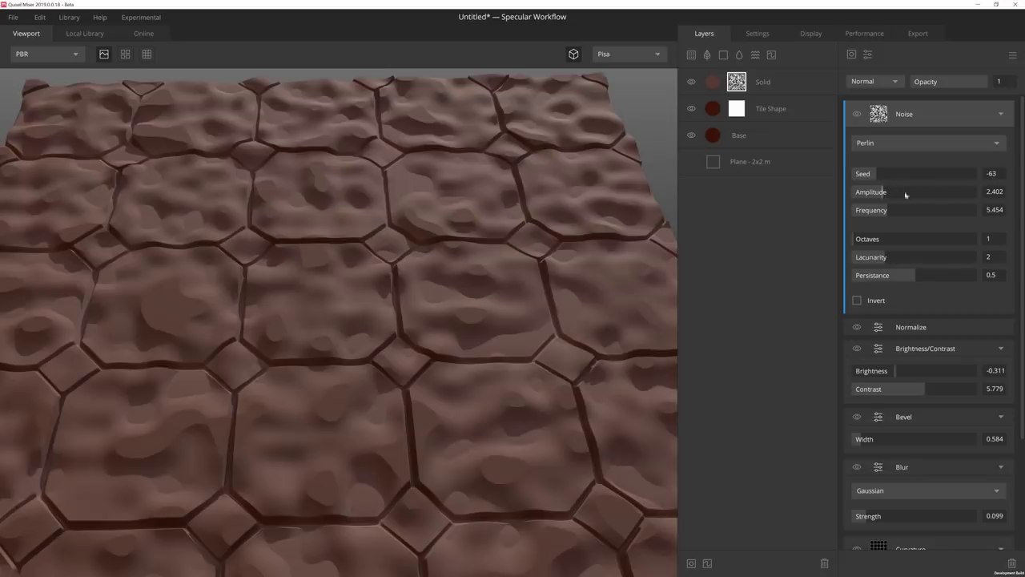
Set the Perlin noise's amplitude to 10, frequency to 3.982 and octaves to 4.
left_click_drag(936, 196, 1015, 191)
left_click_drag(886, 210, 882, 211)
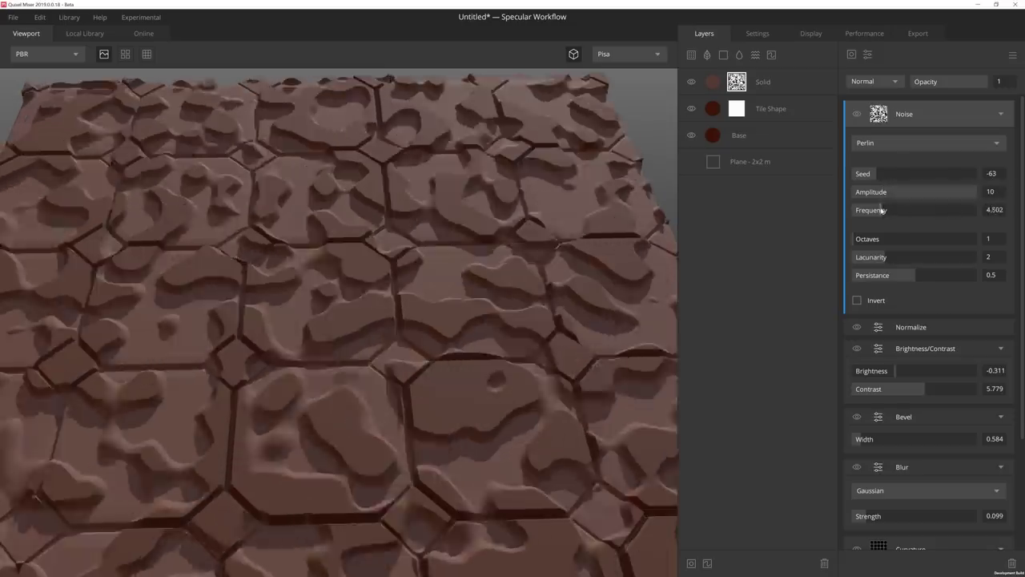
scroll(881, 210, "down", 2)
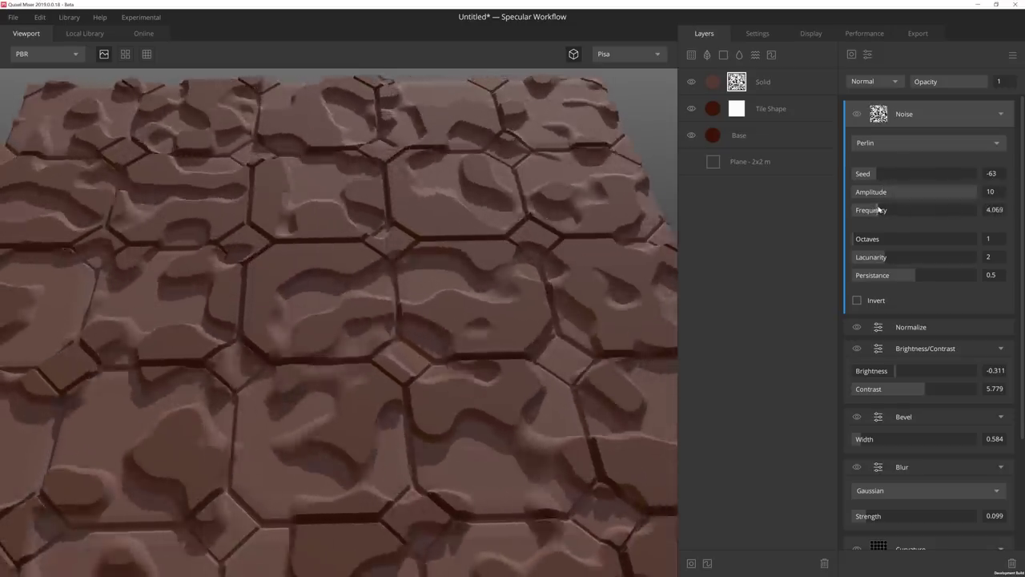
scroll(878, 209, "down", 1)
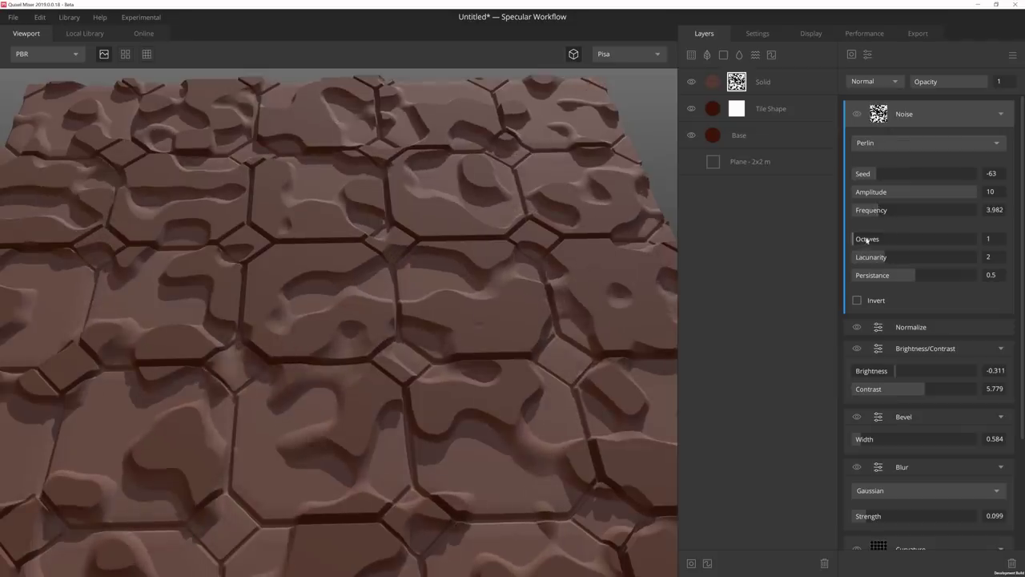
left_click_drag(870, 241, 901, 238)
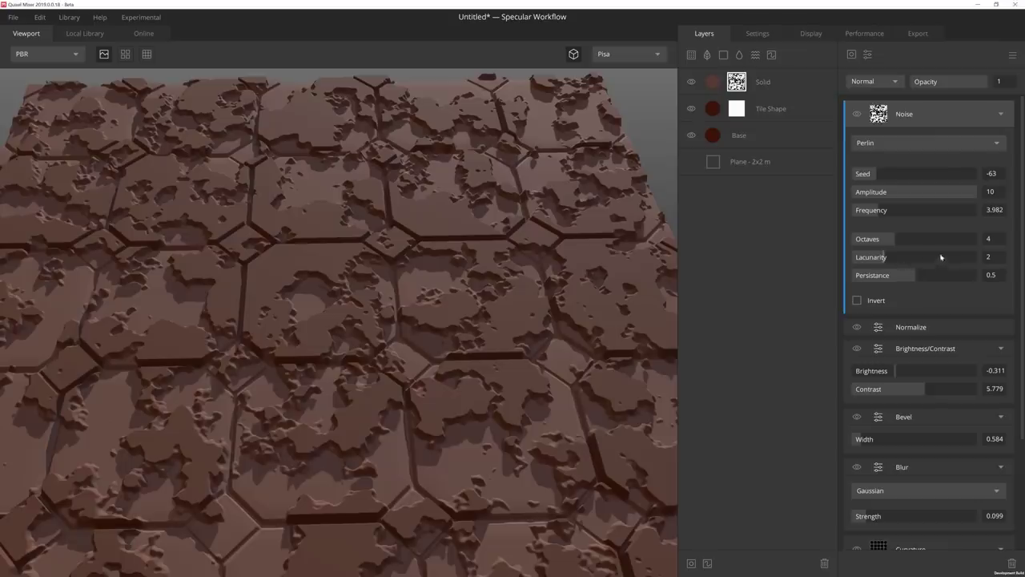
Blend the Perlin noise with Overlay at opacity 0.397 and inspect the tile edges.
left_click(883, 83)
left_click(874, 144)
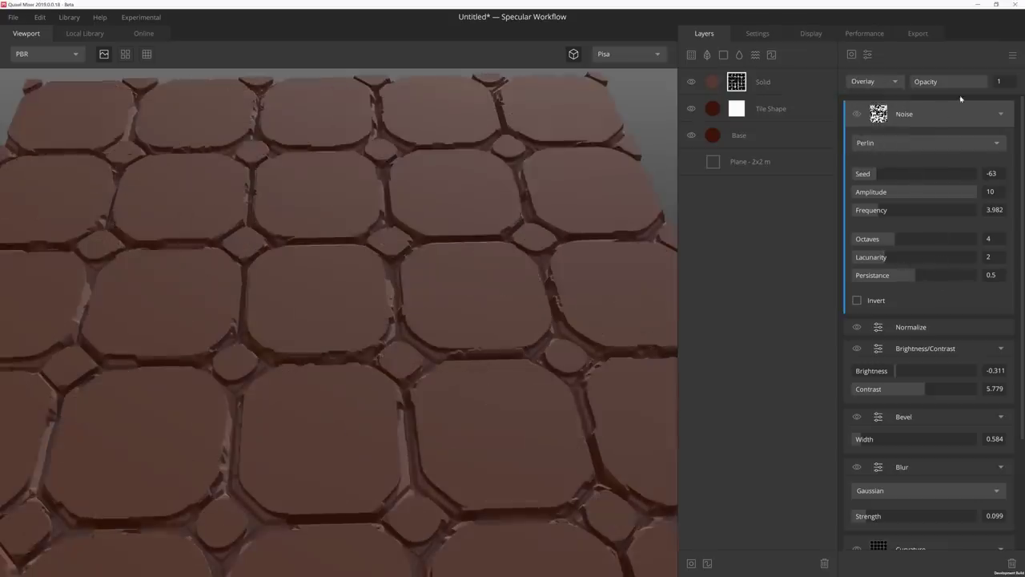
left_click_drag(984, 82, 942, 86)
left_click_drag(510, 274, 409, 321)
scroll(431, 365, "down", 3)
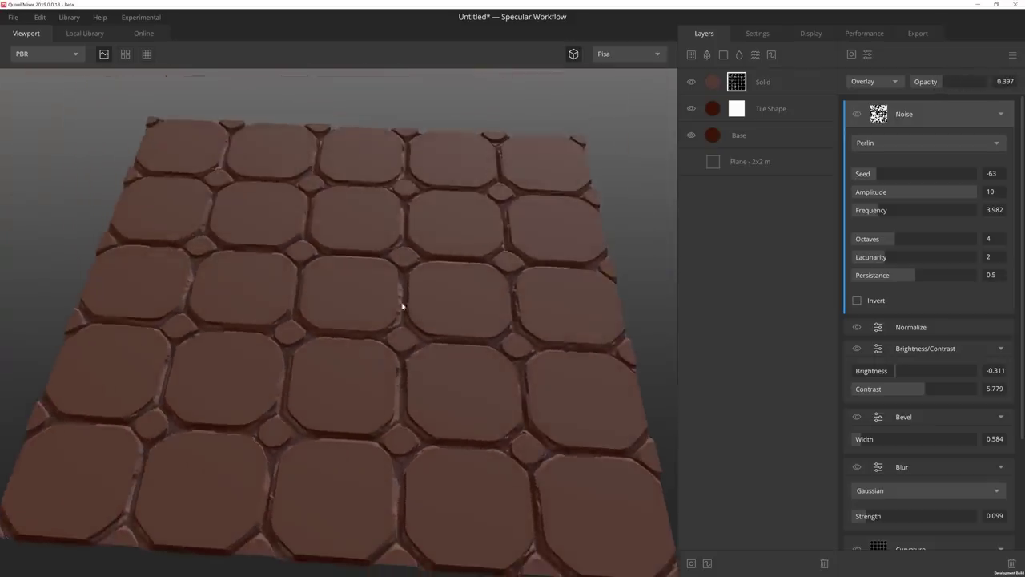
scroll(407, 300, "up", 5)
middle_click_drag(293, 237, 298, 248)
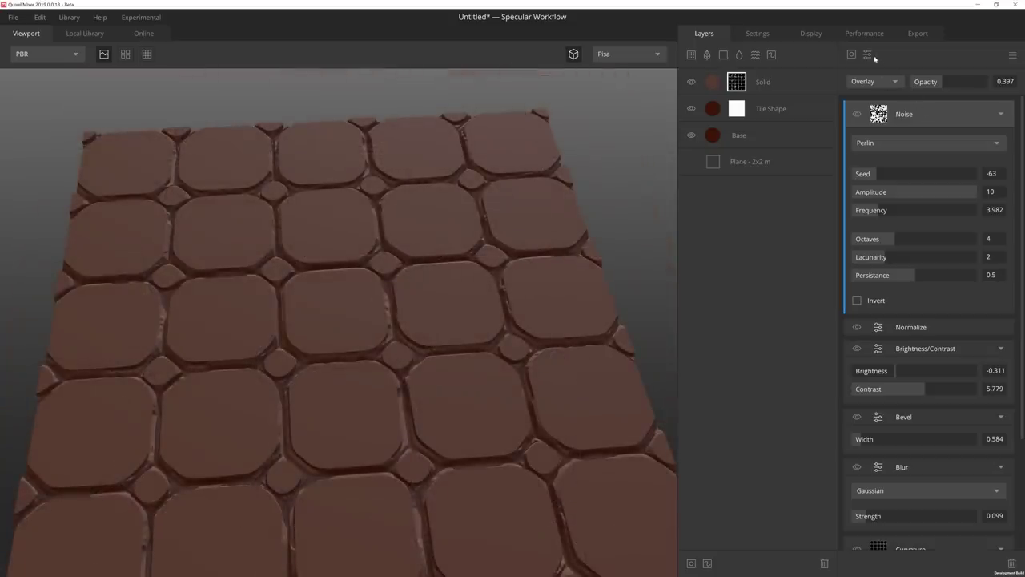
Add a Normalize modifier above the Perlin noise with opacity 0.684.
left_click(872, 56)
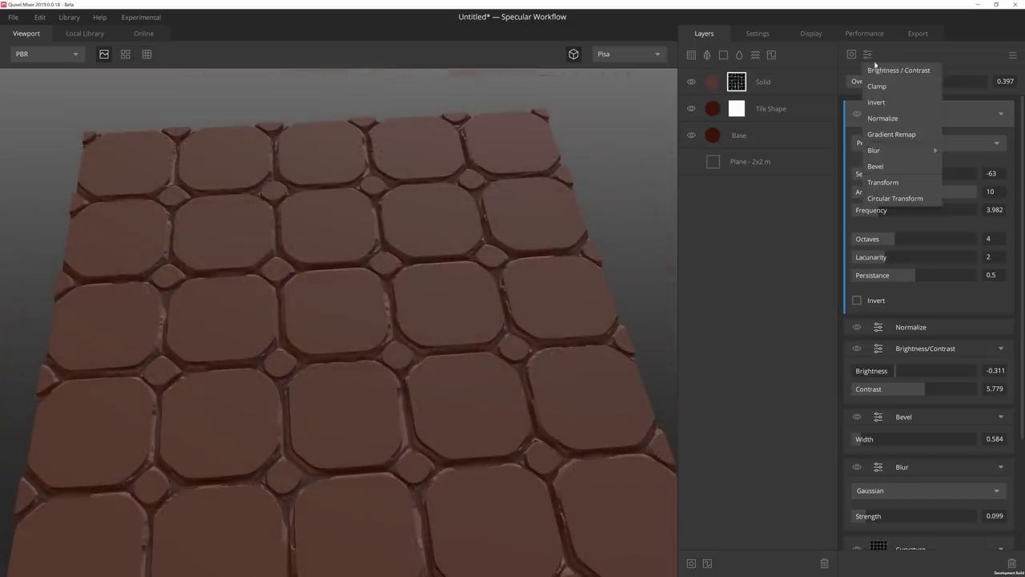
left_click(899, 124)
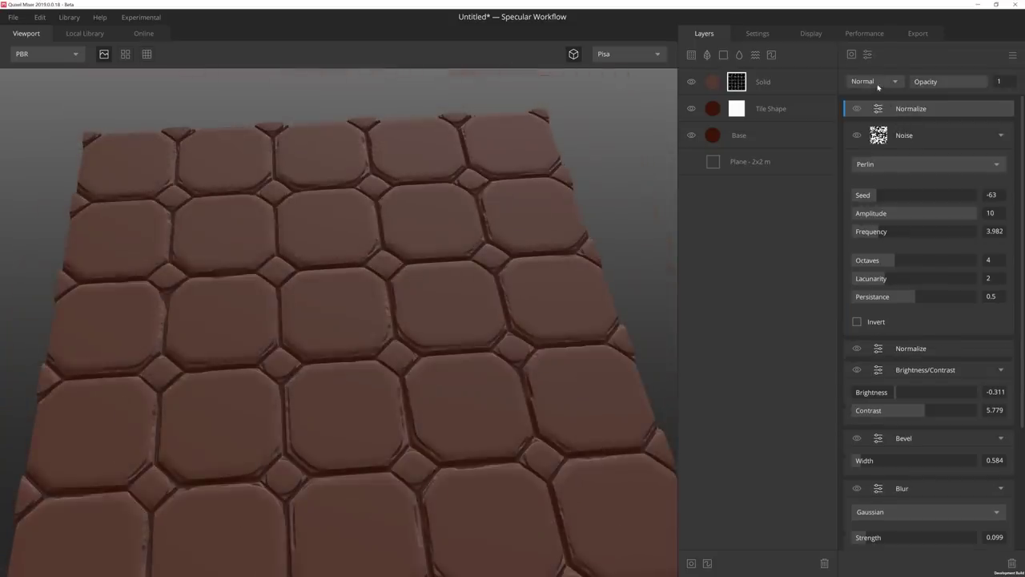
left_click_drag(984, 83, 964, 85)
middle_click_drag(544, 301, 544, 284)
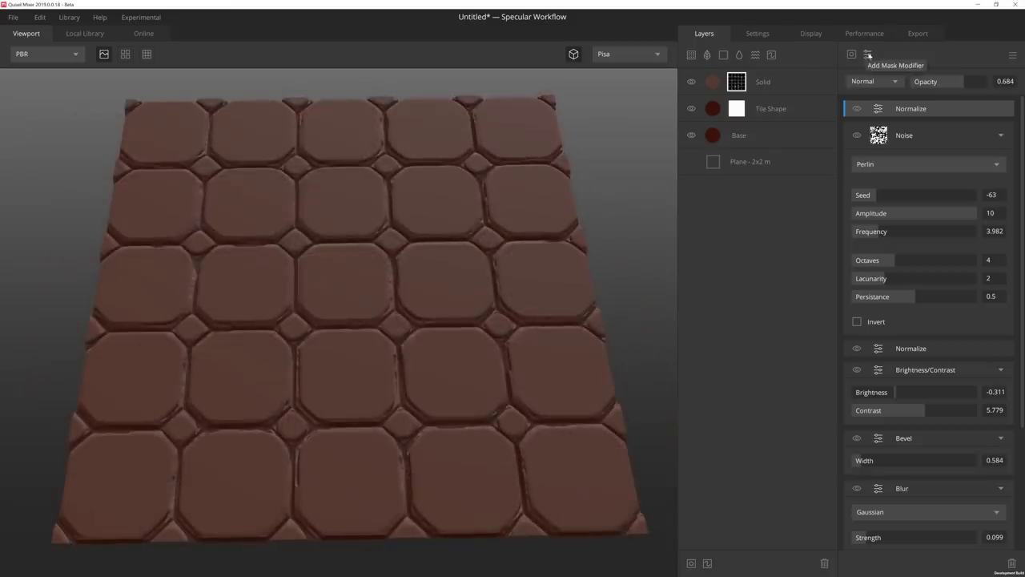
Add a Worley 1 noise component on top of the Solid layer's mask and set its seed to -74.
left_click(852, 57)
mouse_move(860, 102)
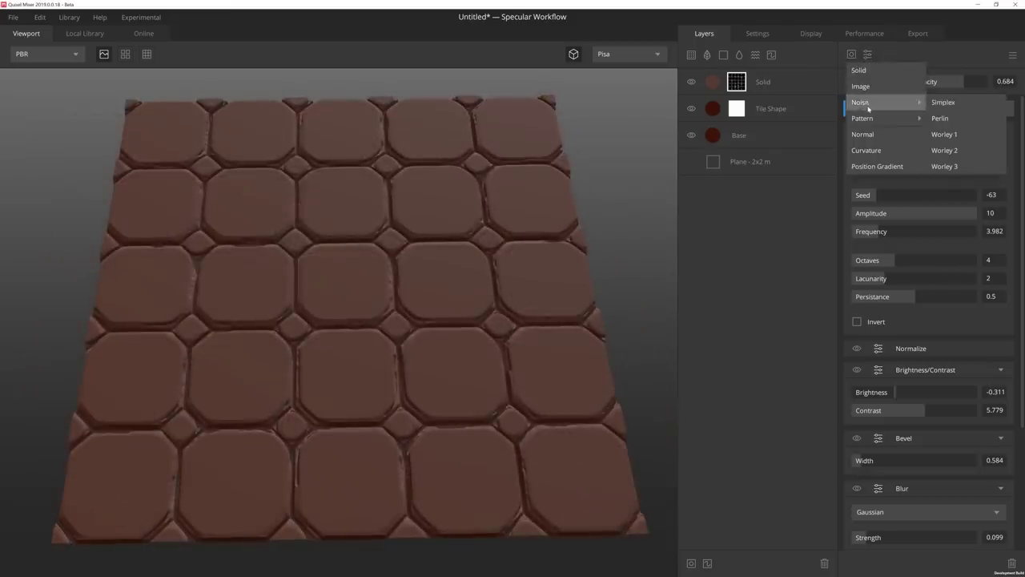
left_click(965, 136)
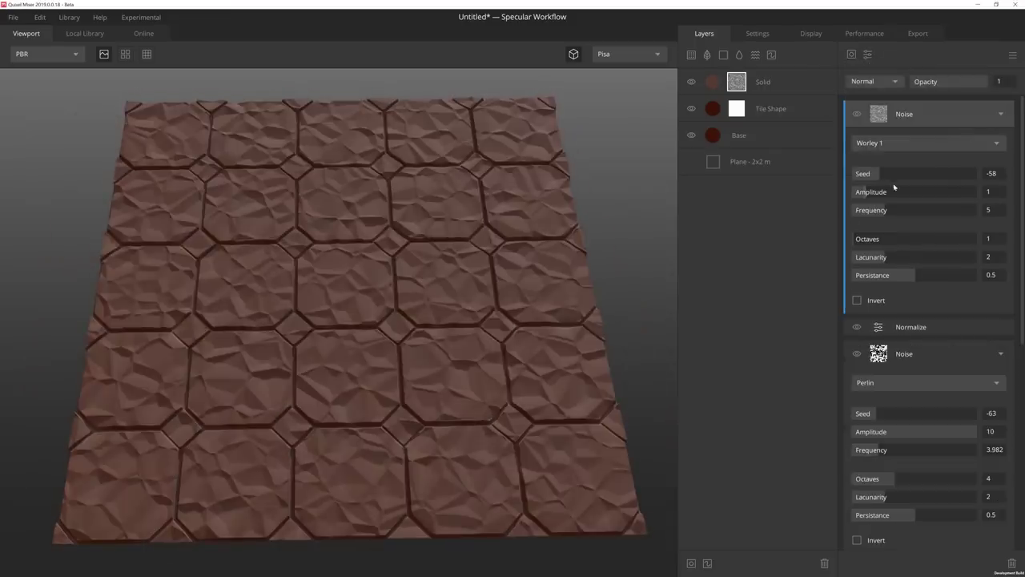
left_click(996, 176)
type("-74")
key("Return")
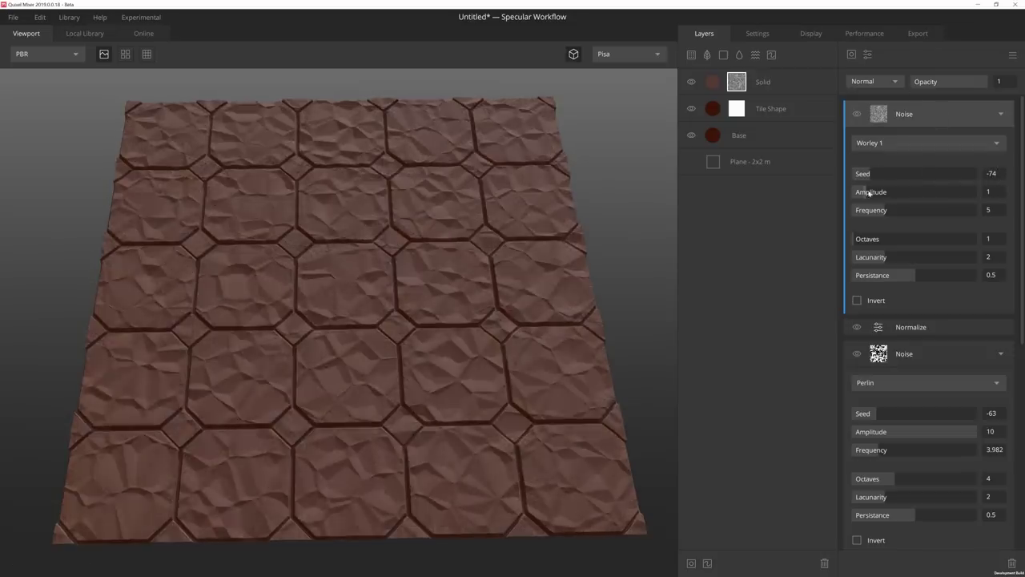
Set the Worley noise's amplitude to 4.502, frequency to 1.991, octaves to 6, lacunarity to 1.972 and persistence to 0.615.
mouse_move(869, 192)
left_mouse_down()
mouse_move(911, 193)
mouse_move(869, 211)
left_mouse_up()
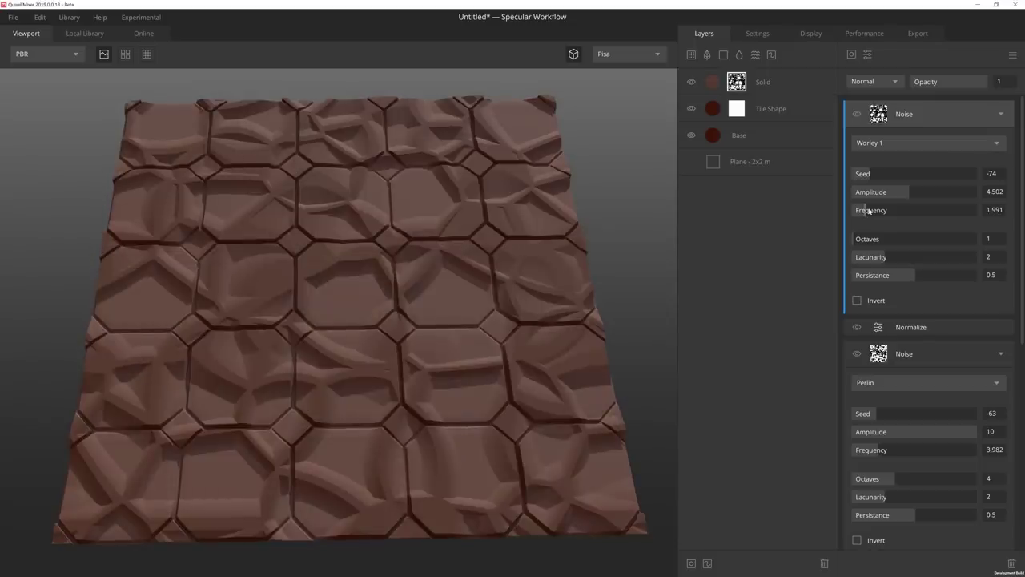
left_click_drag(889, 240, 920, 239)
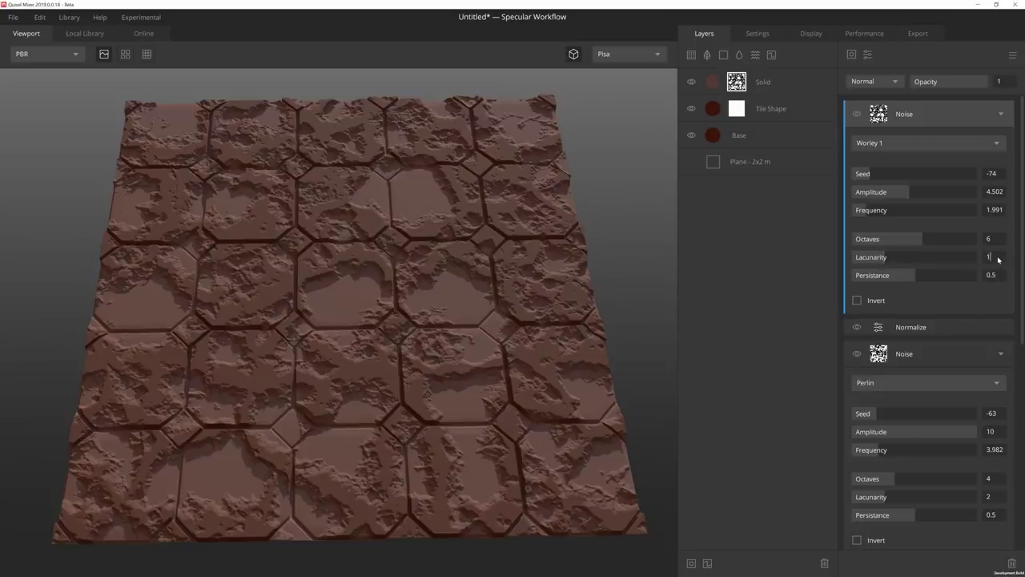
key("Return")
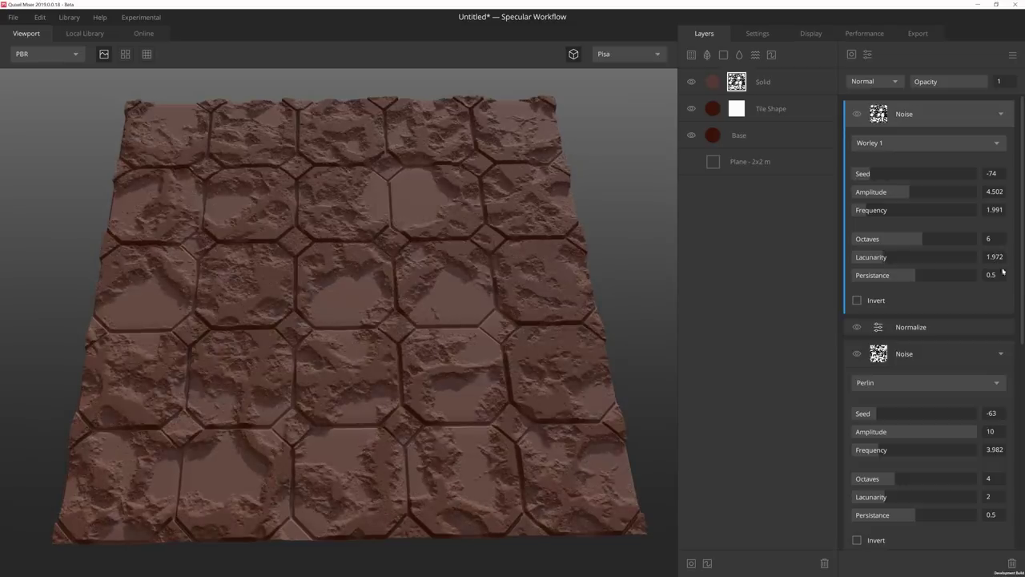
left_click(998, 276)
type("0.615")
key("Return")
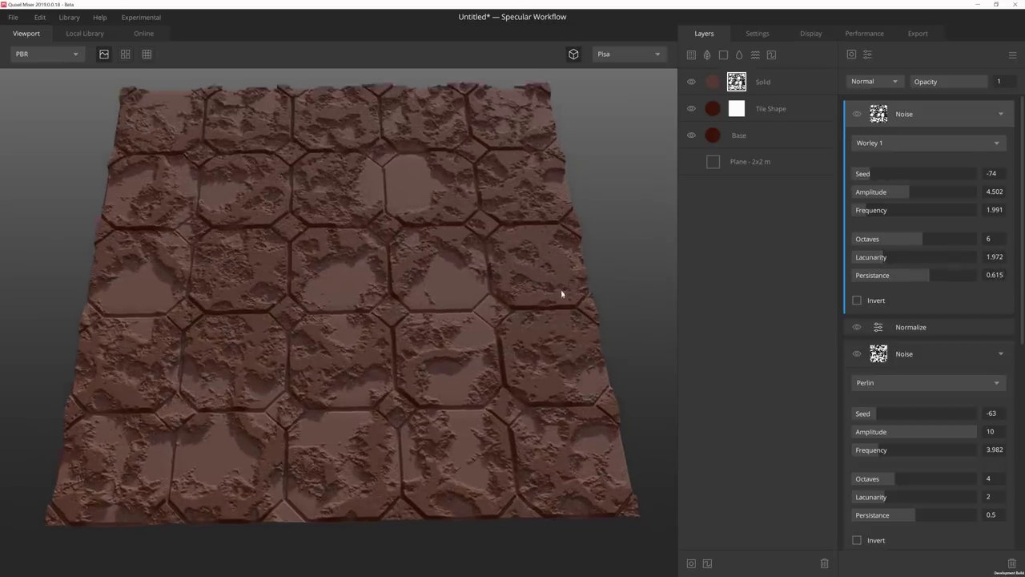
Blend the Worley noise with Multiply at opacity 0.897 and inspect the surface detail on the tiles.
left_click(873, 84)
left_click(877, 112)
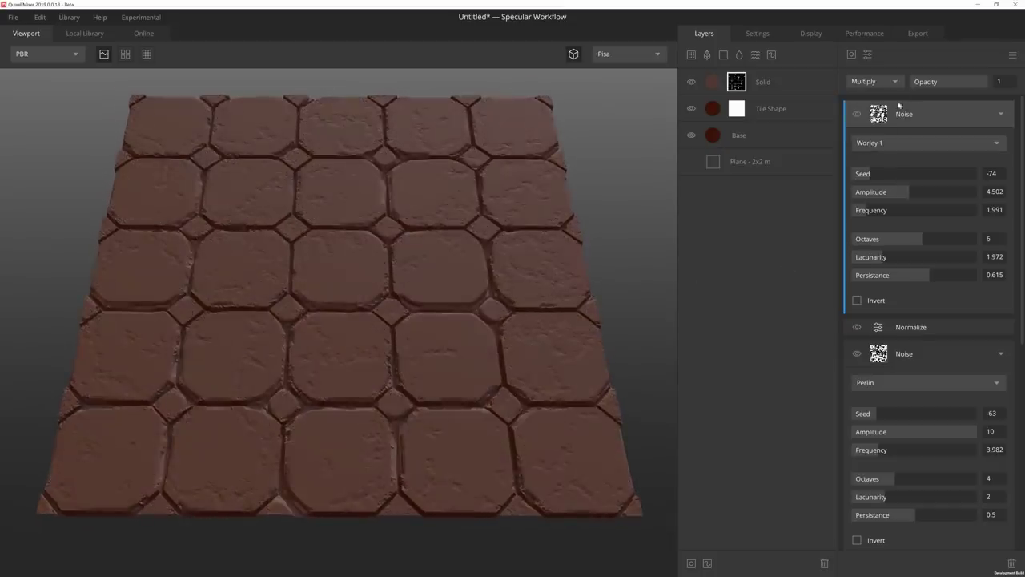
left_click_drag(984, 83, 979, 81)
scroll(538, 297, "up", 5)
middle_click_drag(448, 391, 427, 335)
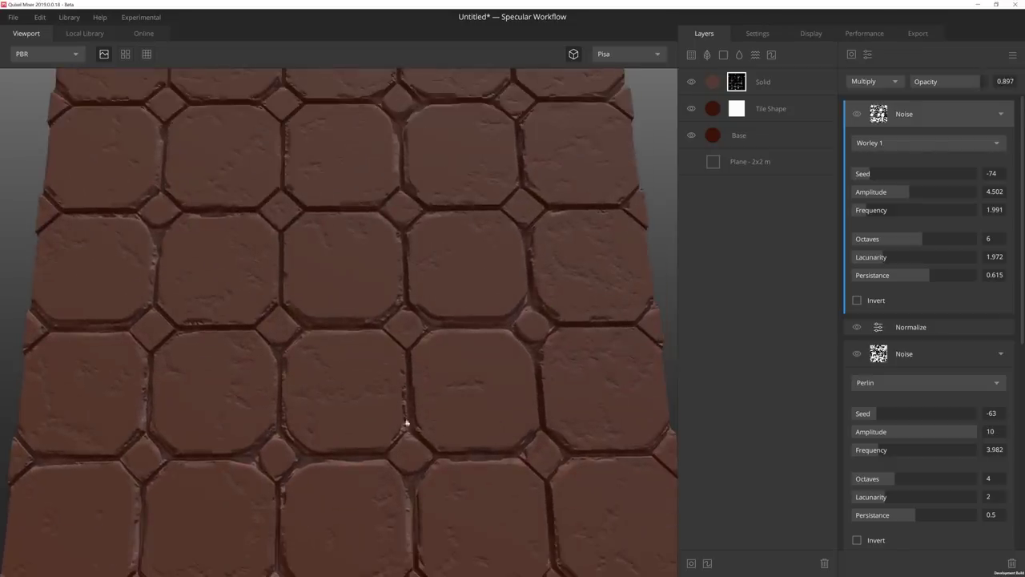
middle_click_drag(284, 412, 300, 439)
left_click_drag(305, 400, 347, 364)
scroll(347, 374, "down", 2)
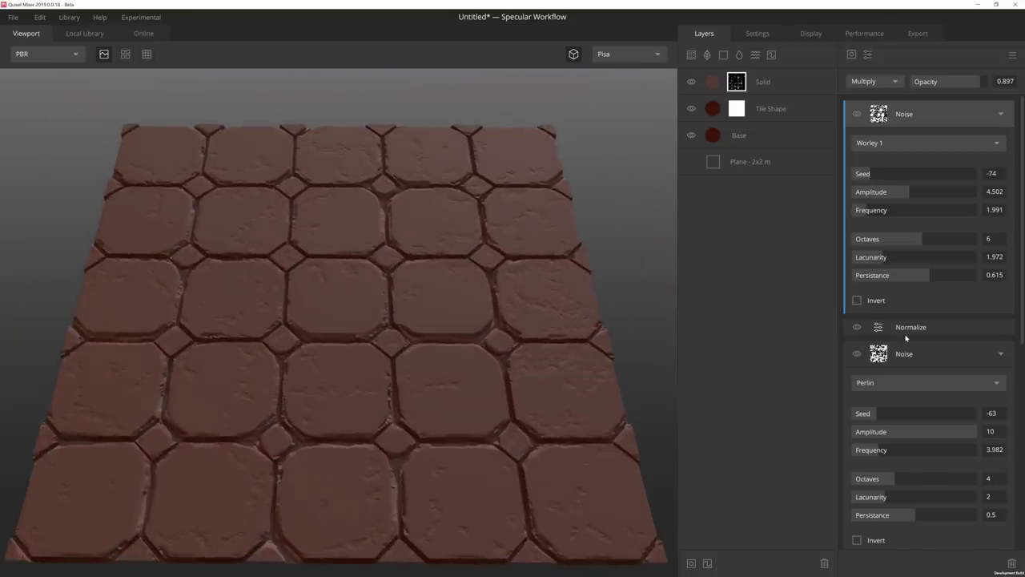
Raise the brightness of the mask's Brightness/Contrast modifier moderately to strengthen the chipped tile edges.
scroll(906, 338, "down", 6)
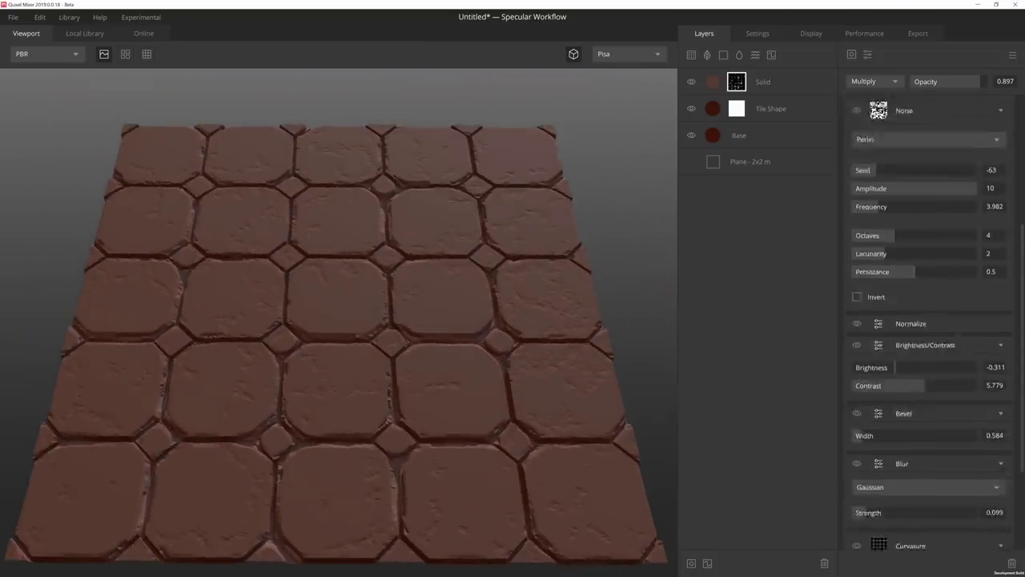
mouse_move(897, 369)
left_mouse_down()
mouse_move(934, 372)
mouse_move(916, 373)
left_mouse_up()
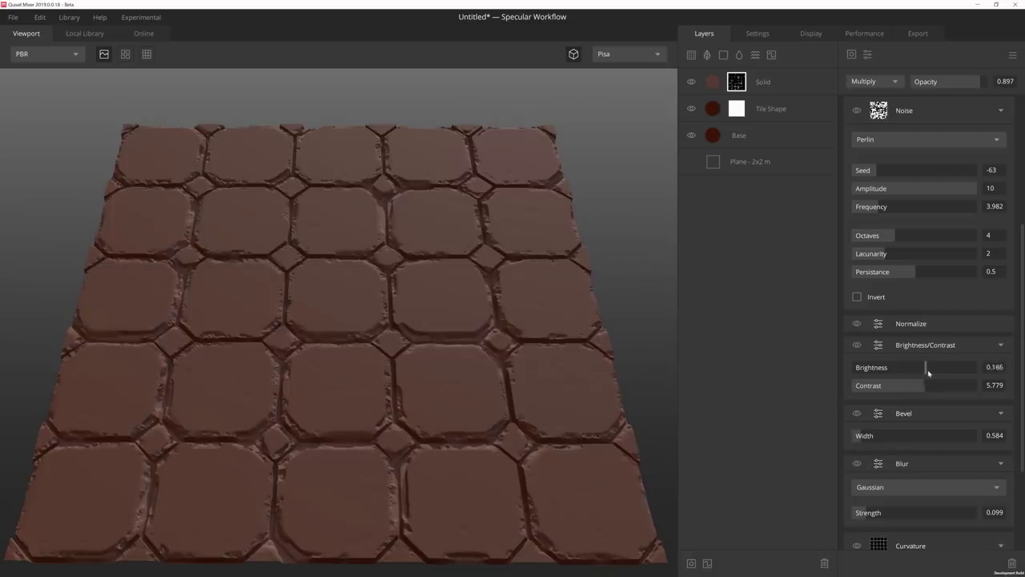
left_click_drag(407, 281, 410, 312)
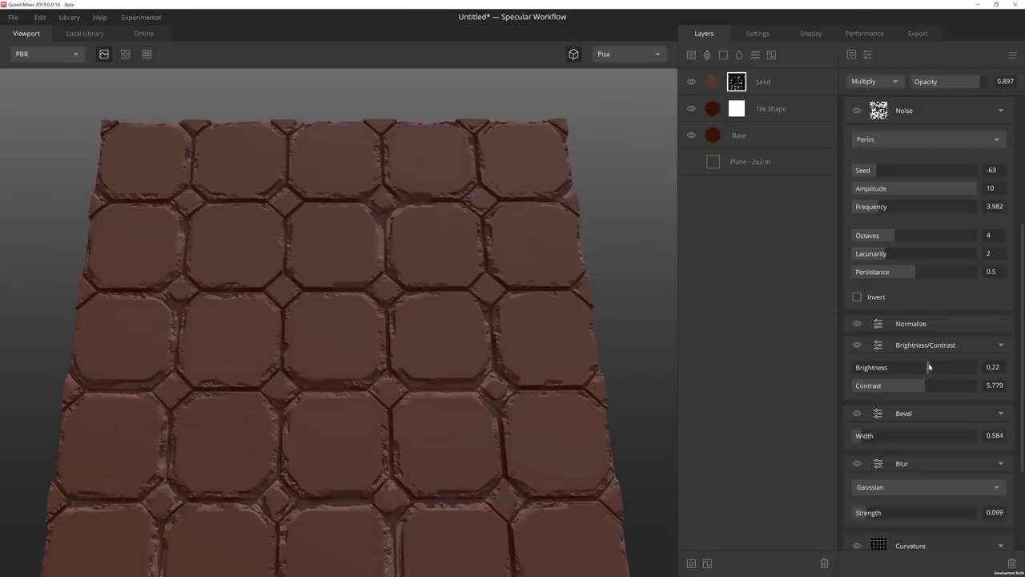
left_click_drag(927, 367, 909, 367)
left_click_drag(518, 358, 518, 305)
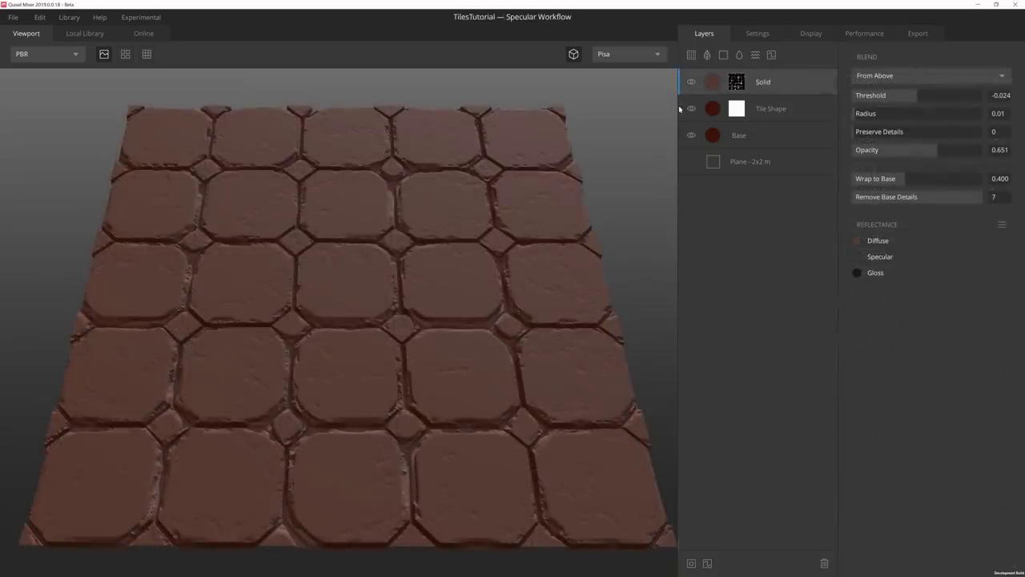
Find the Concrete Damaged surface with the search "Concrete Damage" and add it as the top layer with Threshold 2 and Wrap to Base 1.
left_click(691, 55)
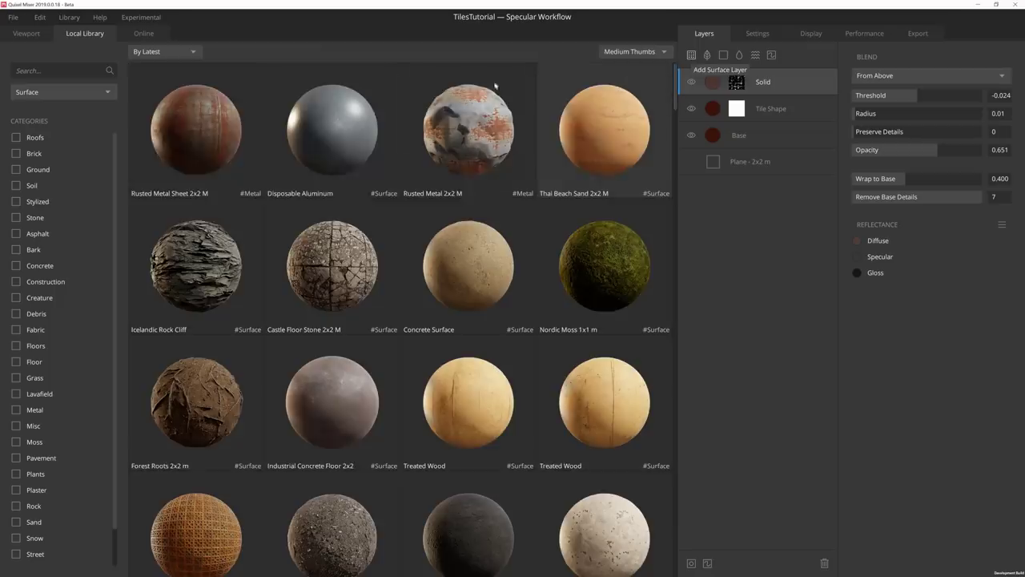
left_click(73, 70)
type("concrete Damage")
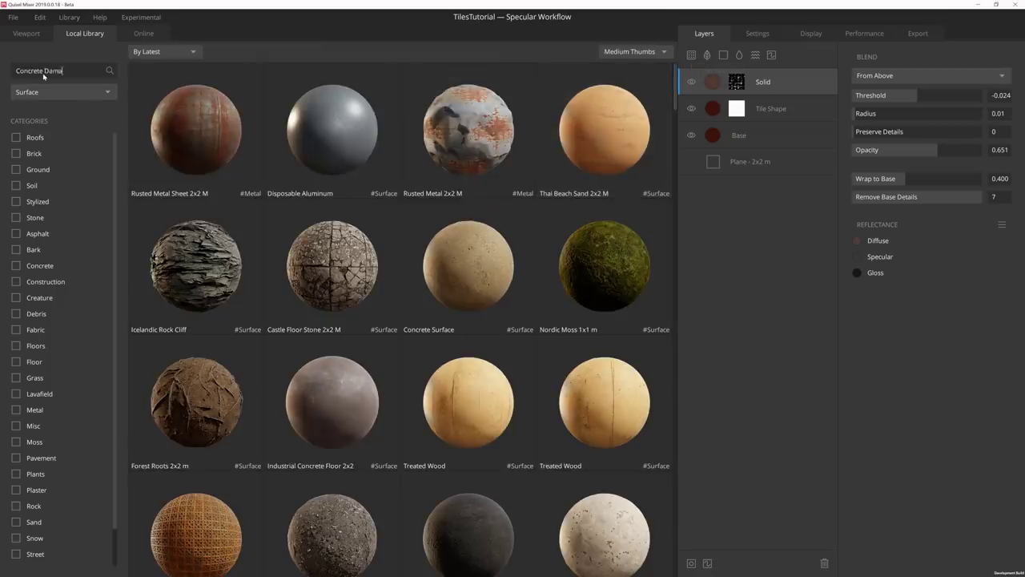
scroll(448, 353, "down", 1)
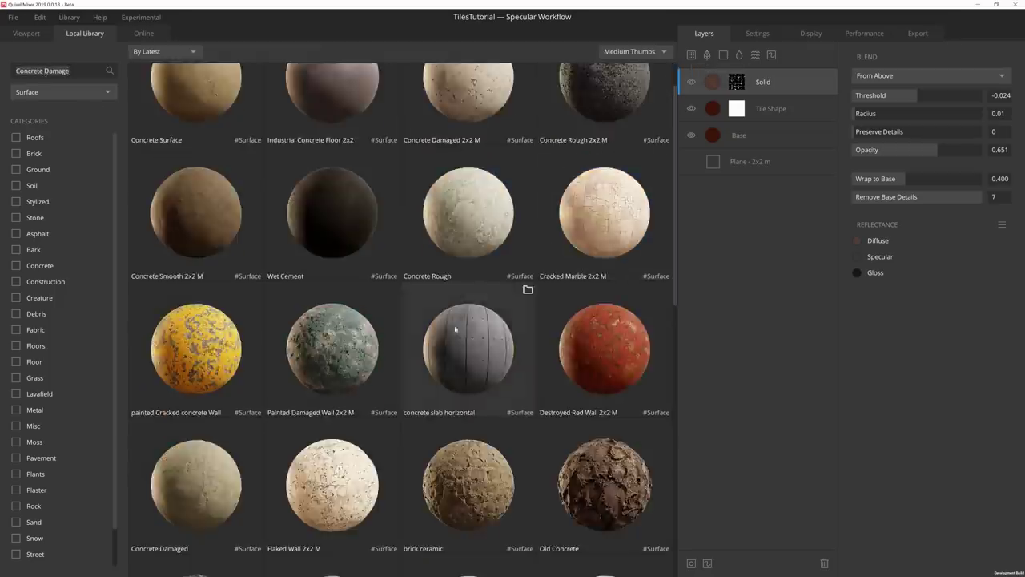
left_click(189, 477)
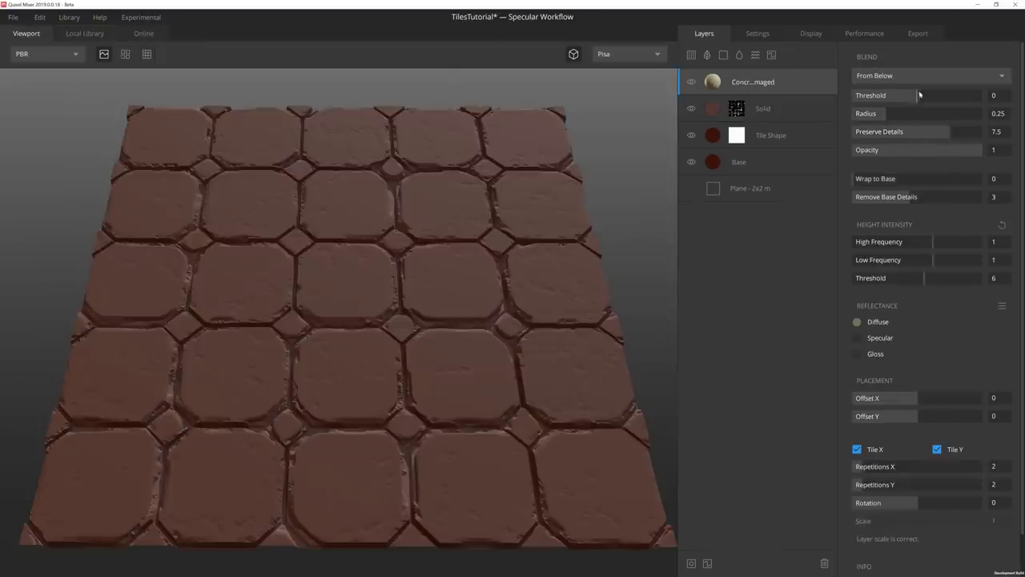
left_click_drag(920, 94, 995, 96)
left_click_drag(854, 179, 1001, 177)
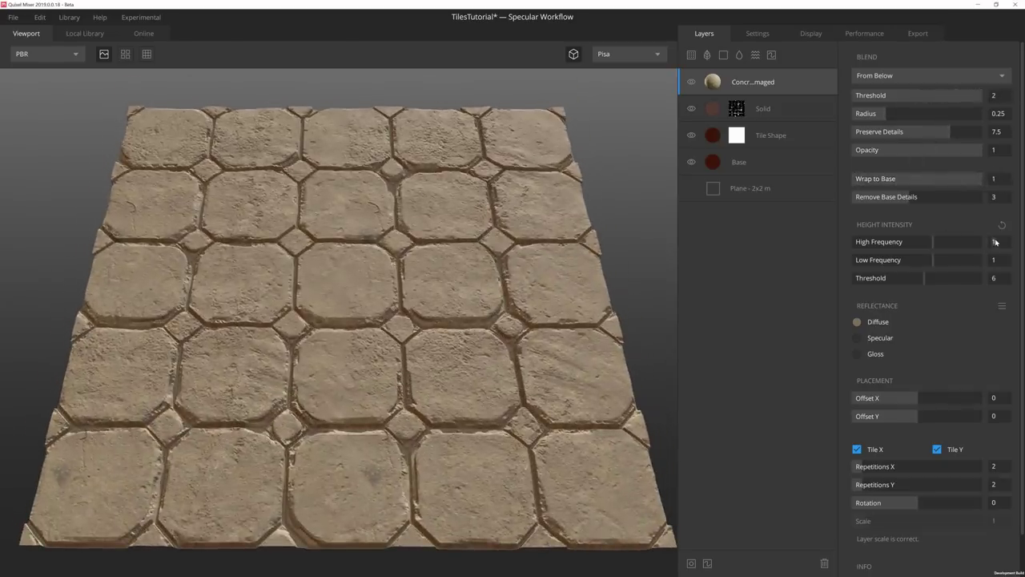
Set the concrete layer's High Frequency and Low Frequency height intensity to 0 and inspect the tiles from several angles.
type("0")
key("Return")
left_click(997, 262)
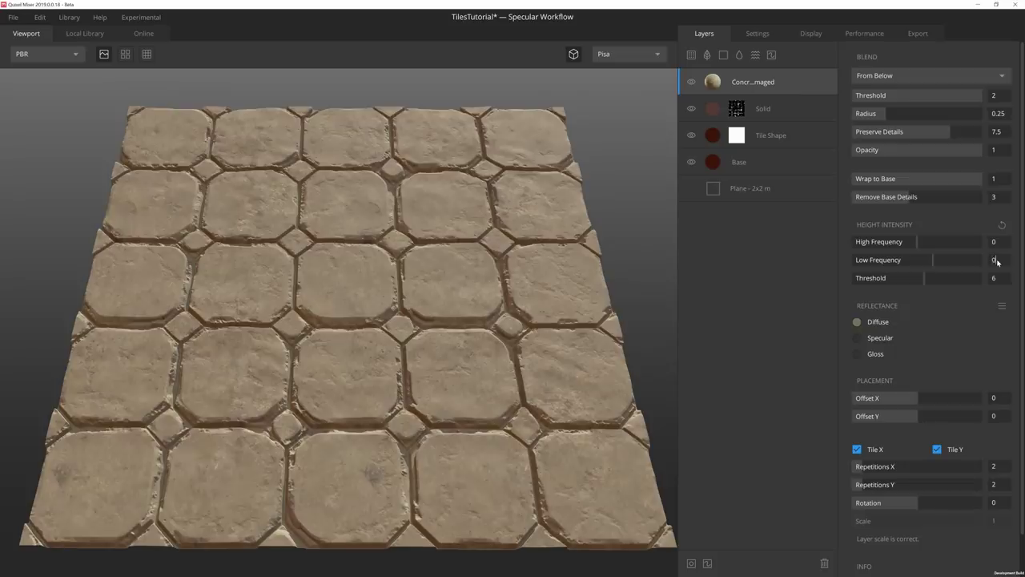
left_click(997, 262)
type("0")
key("Return")
scroll(492, 330, "up", 2)
left_click_drag(486, 330, 711, 123)
scroll(382, 233, "up", 2)
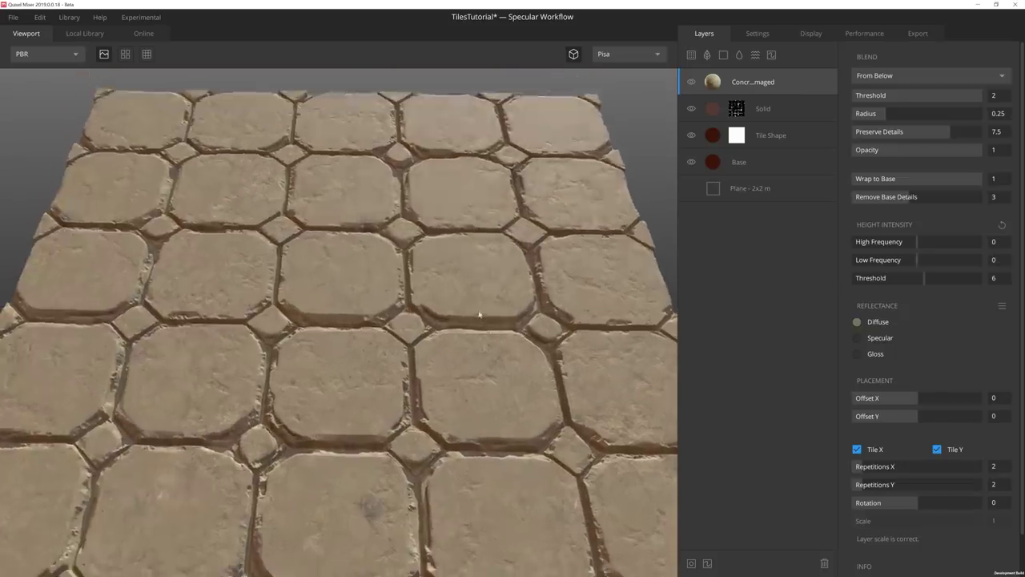
left_click_drag(383, 232, 315, 259)
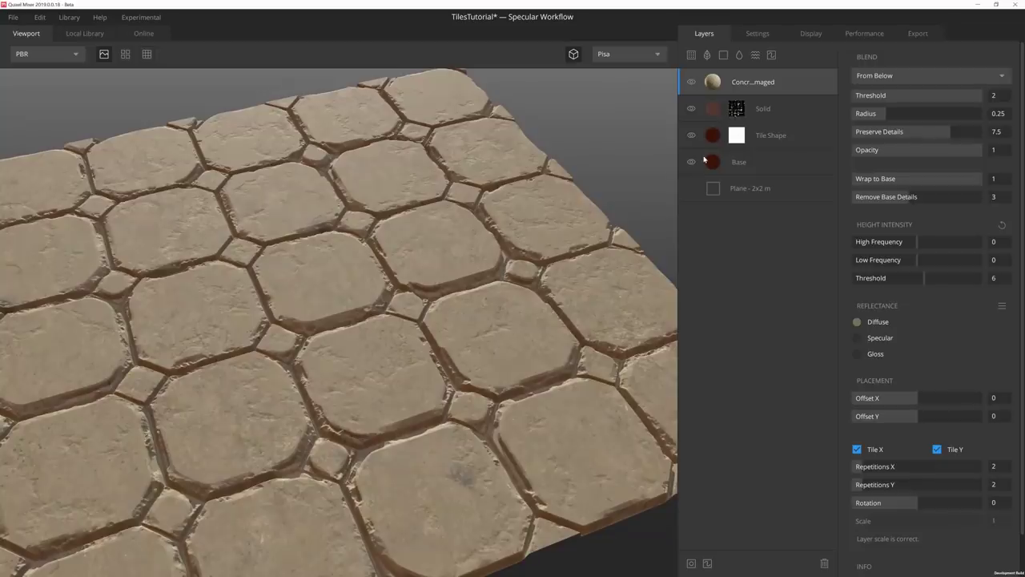
scroll(465, 240, "down", 3)
left_click_drag(449, 245, 337, 250)
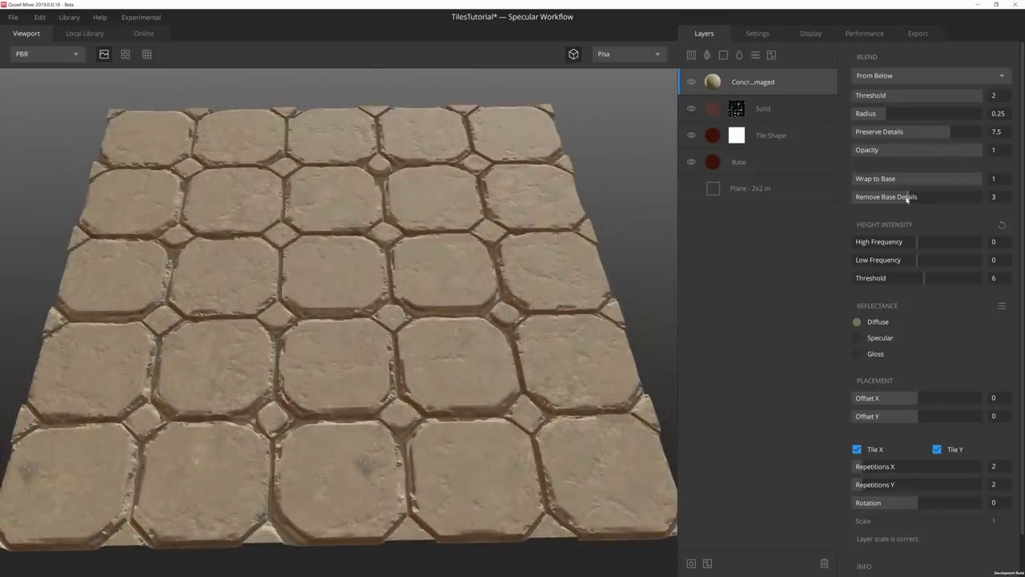
Set the damaged concrete layer's Remove Base Details to 0 and its diffuse color to hex 6D3B0C.
left_click_drag(907, 200, 841, 200)
left_click(857, 321)
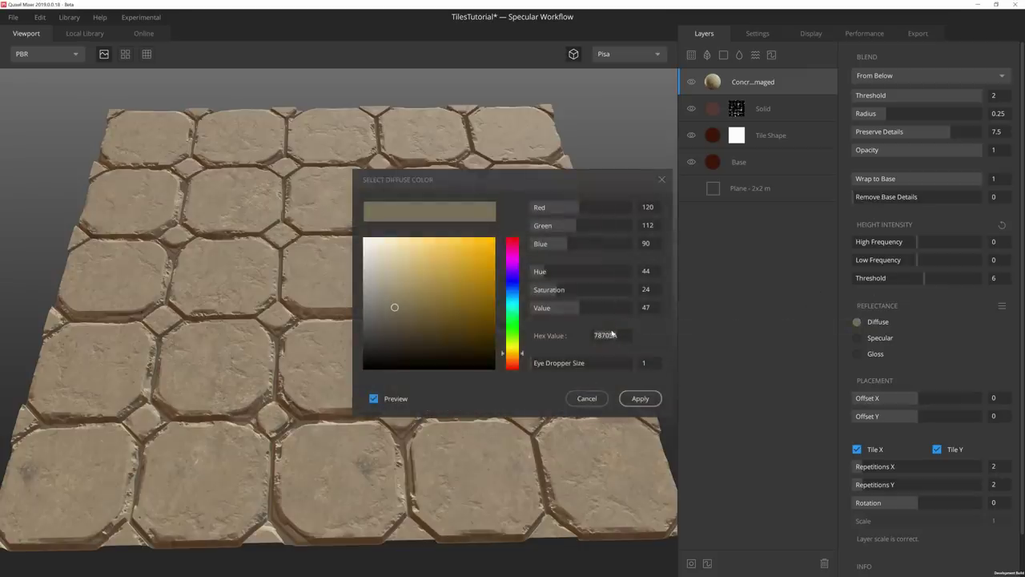
type("6D3B0C")
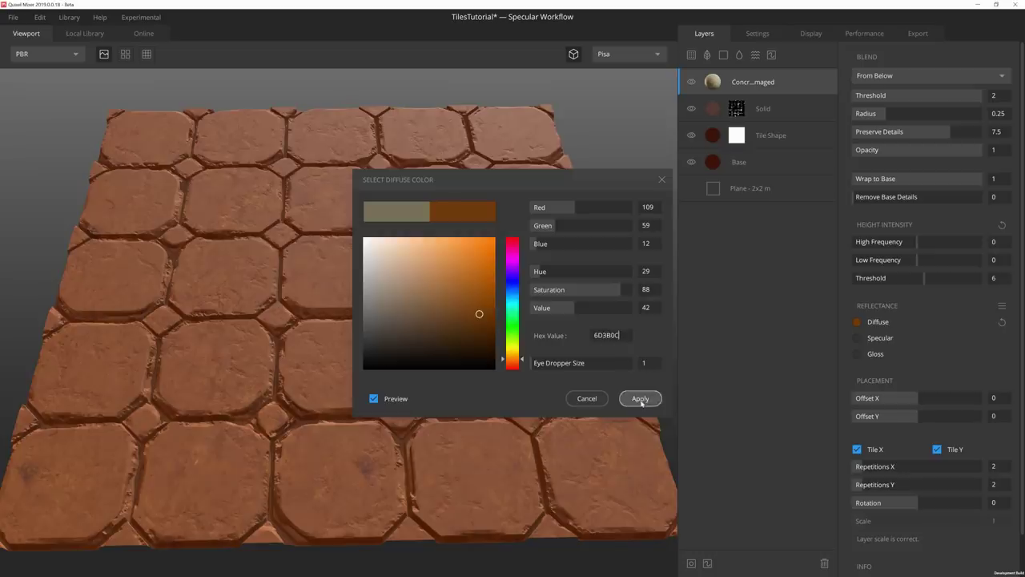
left_click(640, 398)
left_click_drag(614, 379, 622, 376)
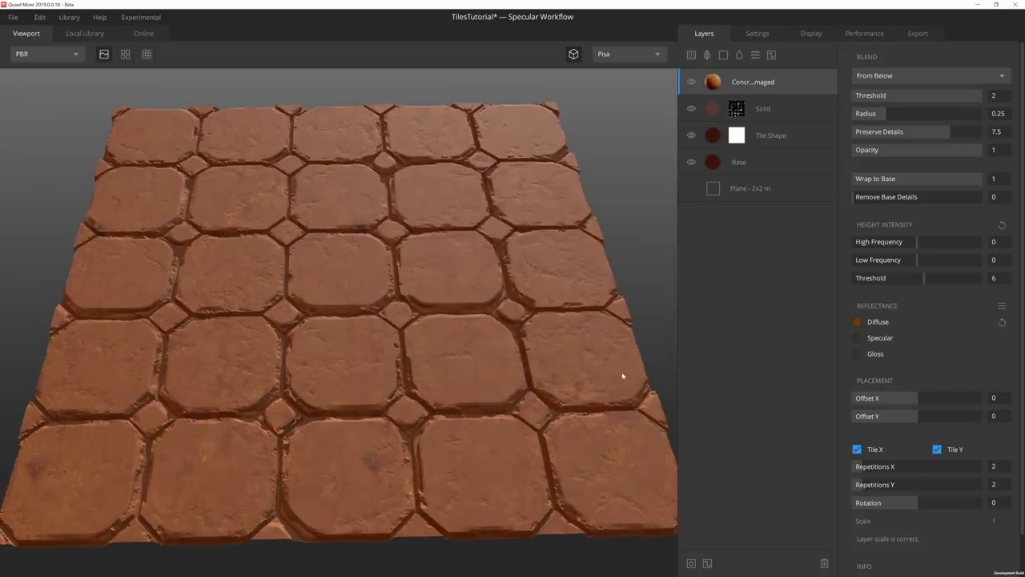
Lighten the damaged concrete layer's gloss color to 848484 and set its X and Y repetitions to 1.
left_click(857, 354)
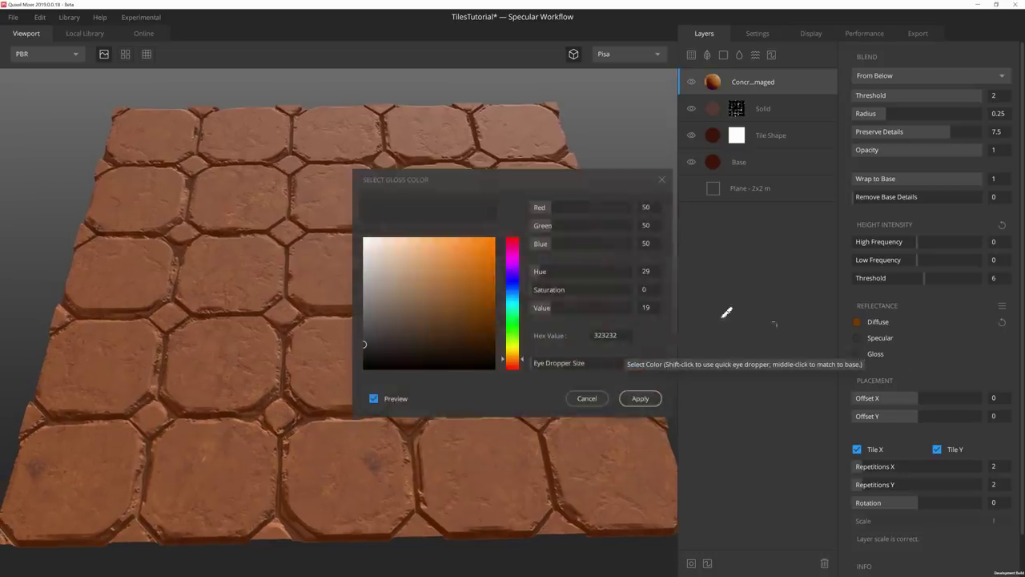
left_click_drag(366, 329, 356, 304)
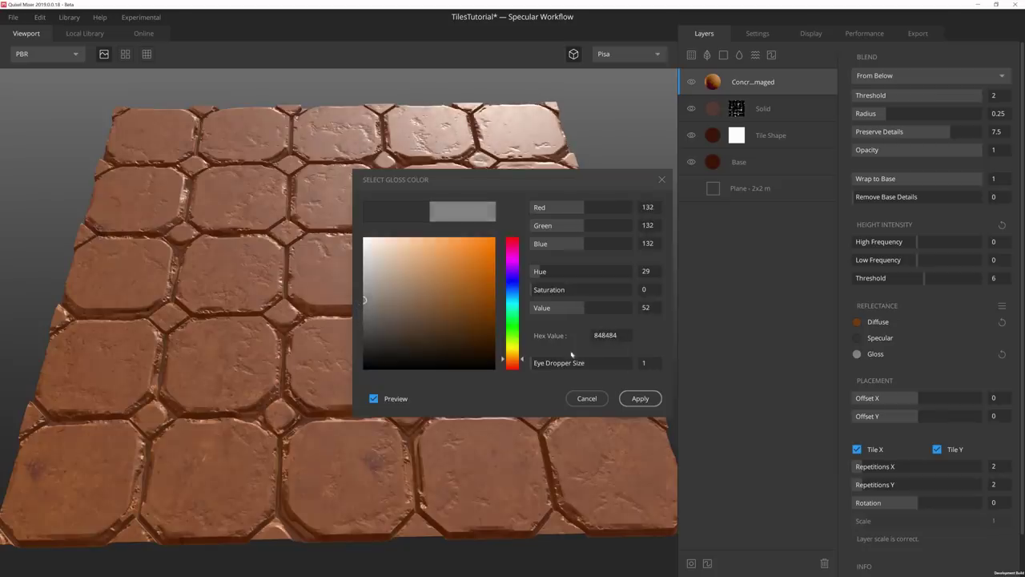
left_click(641, 398)
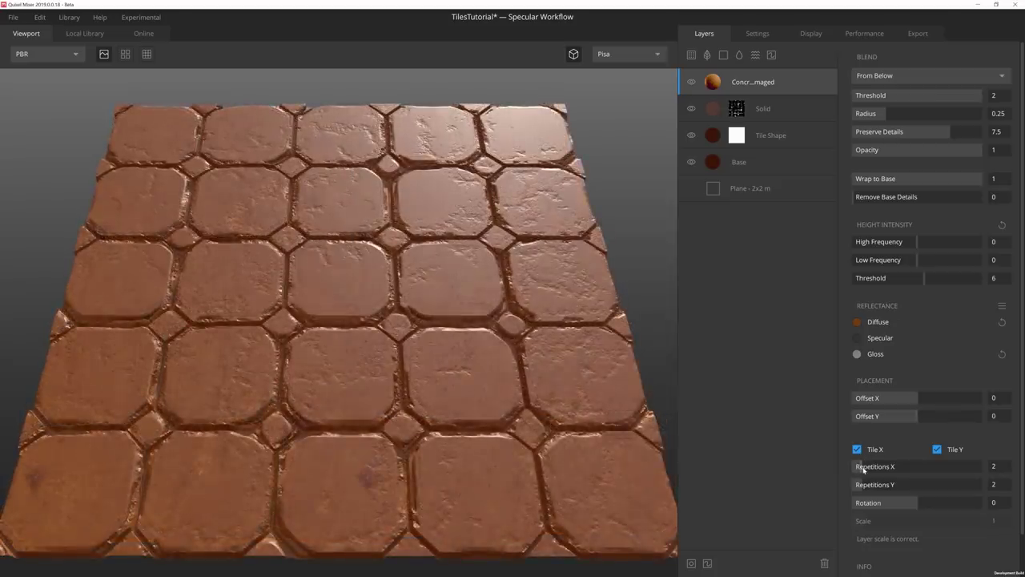
left_click_drag(864, 469, 840, 486)
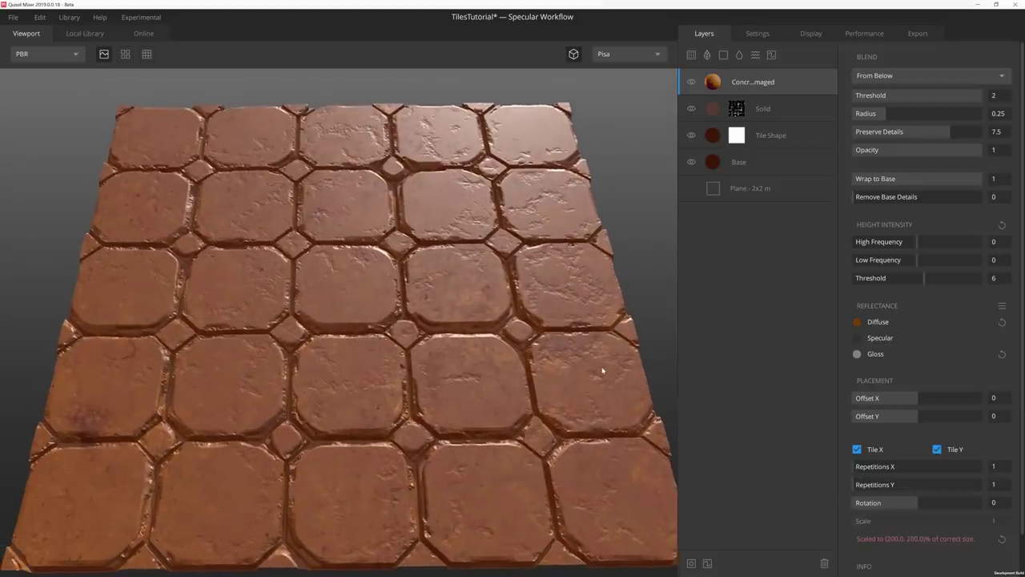
Add the Concrete Surface material as the top layer, blended From Above with Threshold -0.497.
left_click(718, 56)
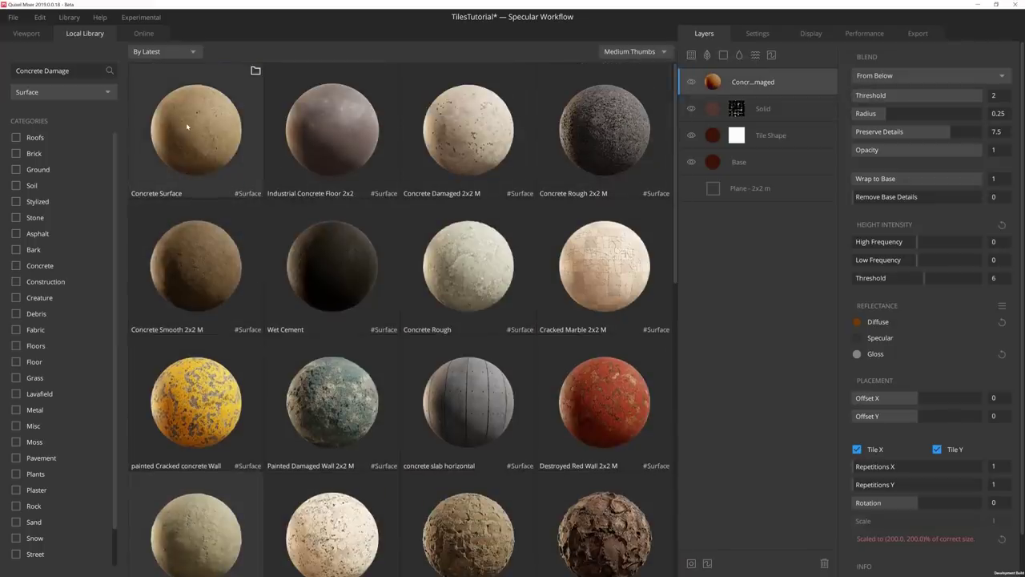
left_click(187, 127)
left_click(896, 76)
left_click(899, 94)
left_click_drag(917, 99, 901, 95)
Set the Concrete Surface layer's Wrap to Base to 1, Radius to 0.041, and X and Y repetitions to 1.
left_click_drag(868, 181, 1013, 176)
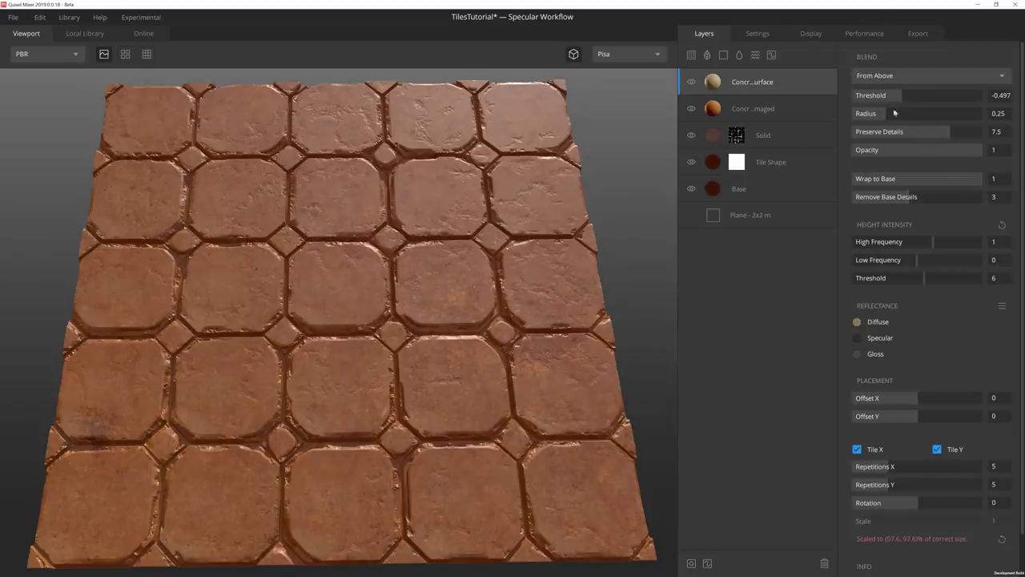
left_click_drag(885, 116, 857, 113)
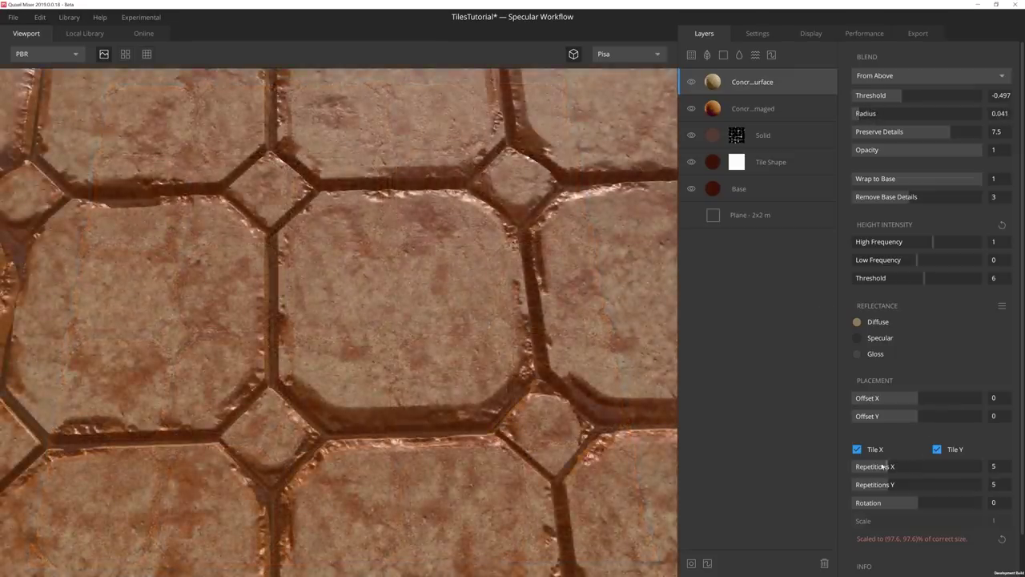
left_click_drag(884, 467, 854, 485)
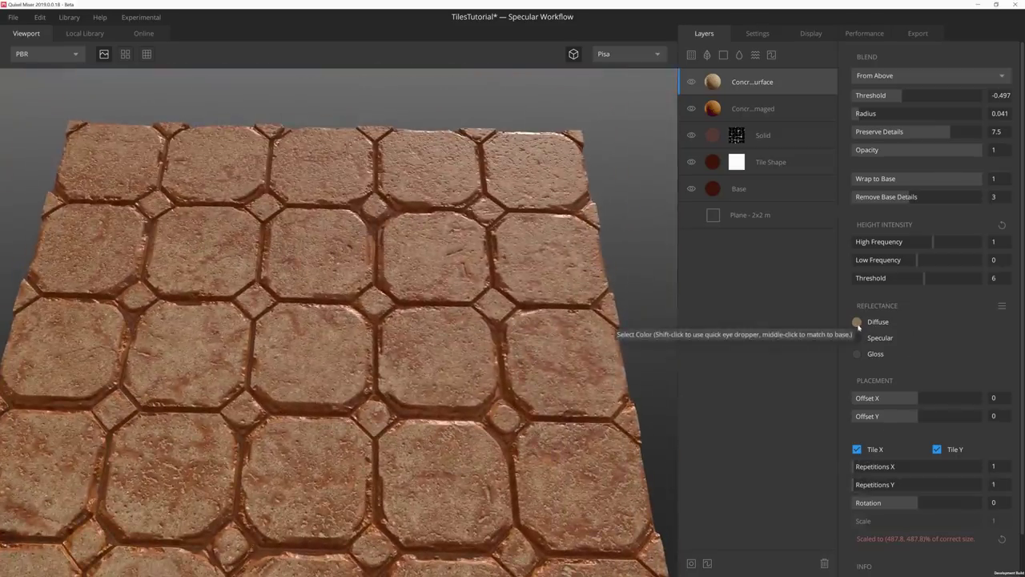
Change the Concrete Surface layer's diffuse color to hex 6C3B0B.
left_click(857, 321)
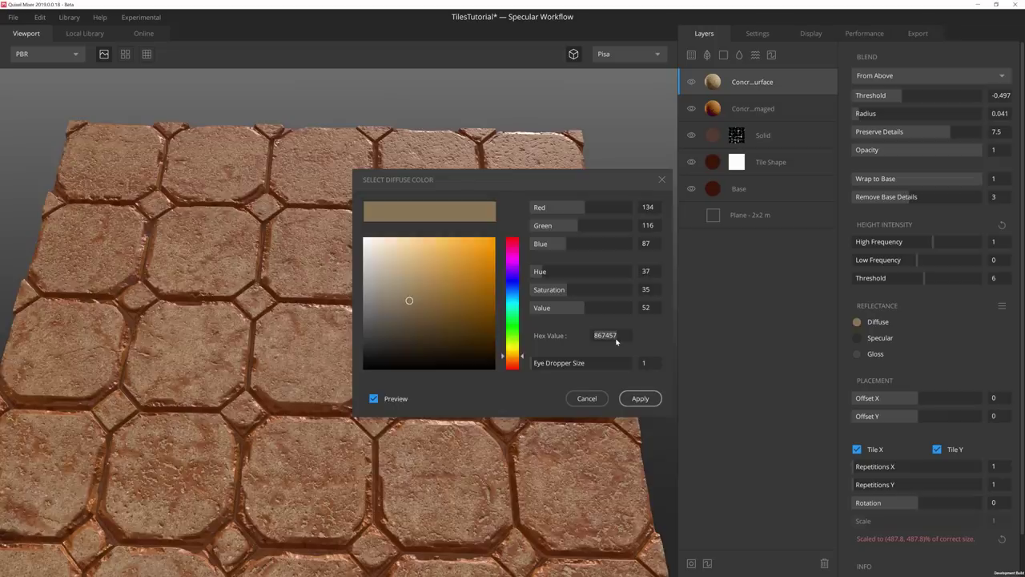
double_click(616, 341)
type("6C3B0B")
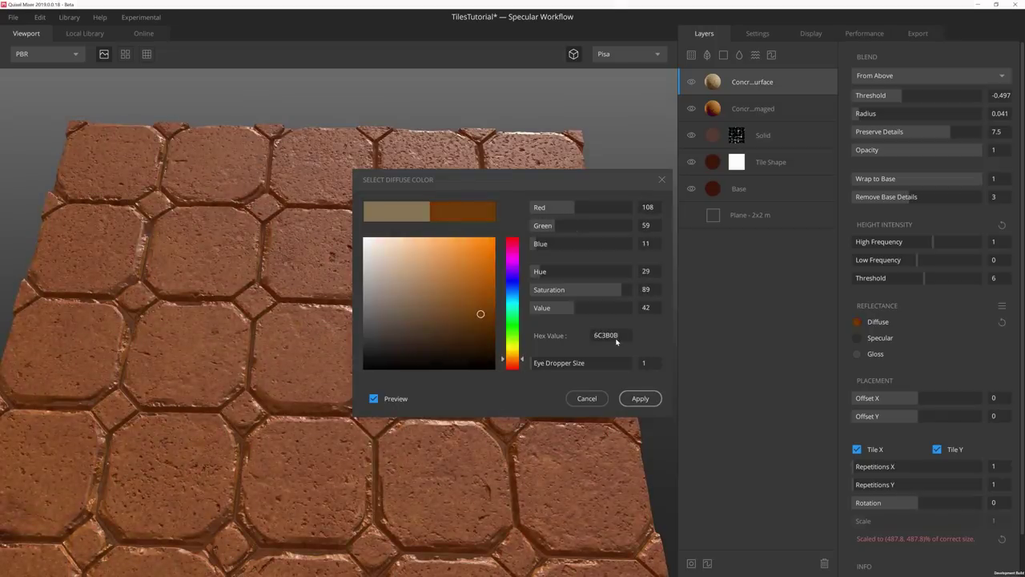
left_click(640, 398)
Lighten the Concrete Surface layer's gloss color slightly.
left_click(857, 353)
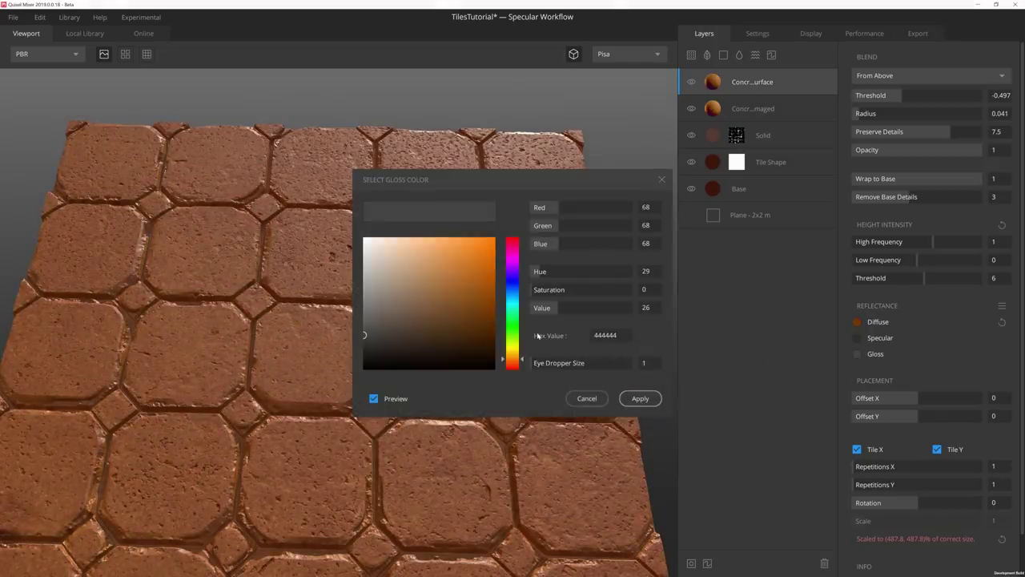
left_click(365, 332)
left_click_drag(362, 331, 360, 331)
left_click(640, 396)
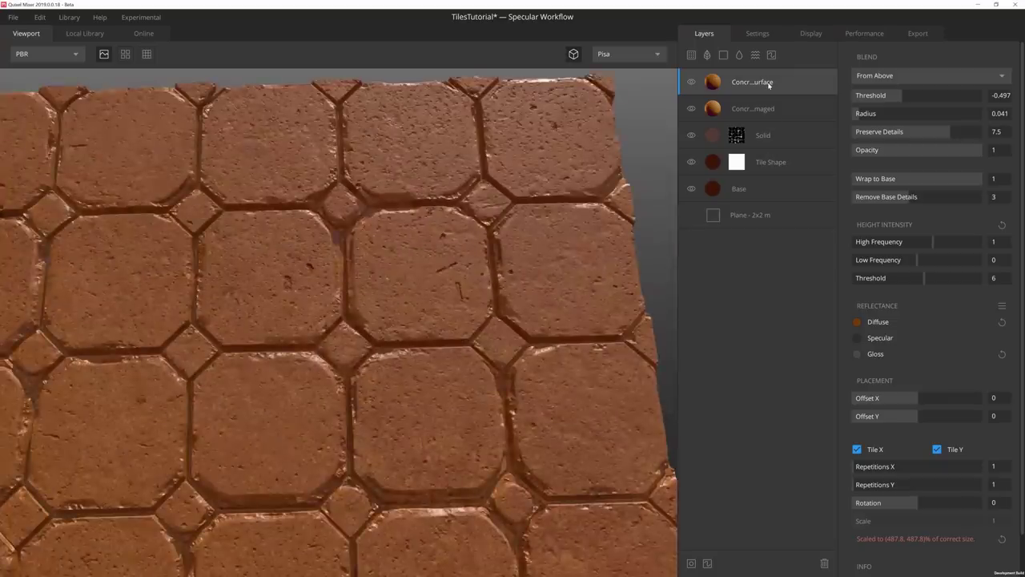
Compare the tiles with the Concrete Surface layer hidden and shown, and inspect the surface from several angles.
left_click(691, 82)
left_click(692, 83)
middle_click_drag(370, 295, 541, 273)
left_click_drag(540, 272, 452, 290)
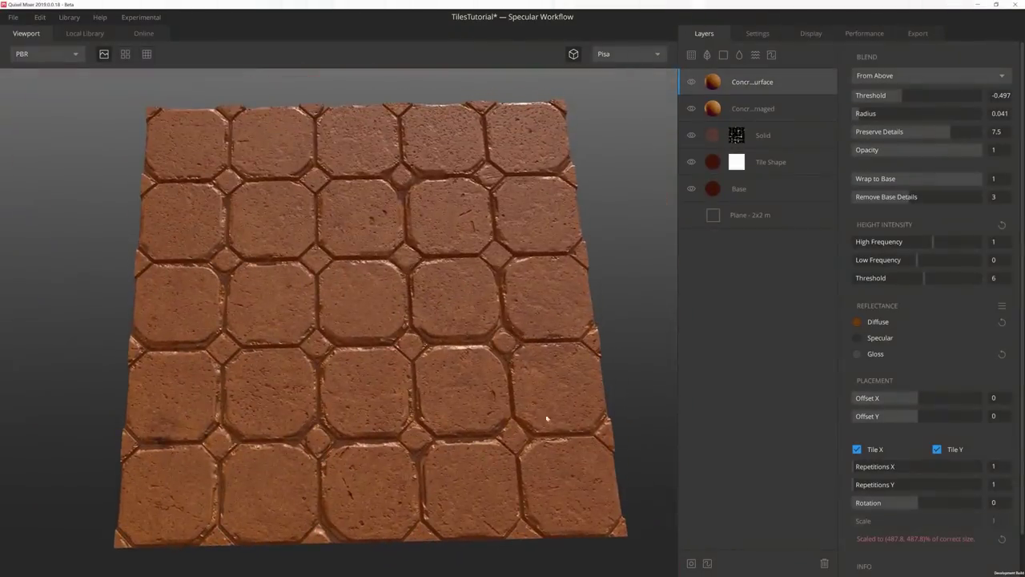
middle_click_drag(353, 187, 328, 185)
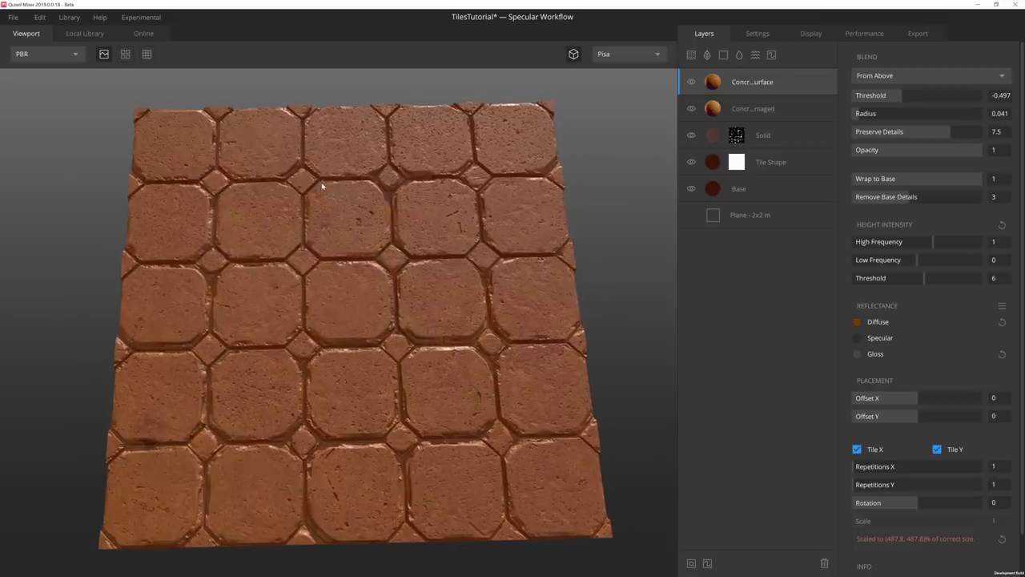
left_click_drag(371, 194, 377, 209)
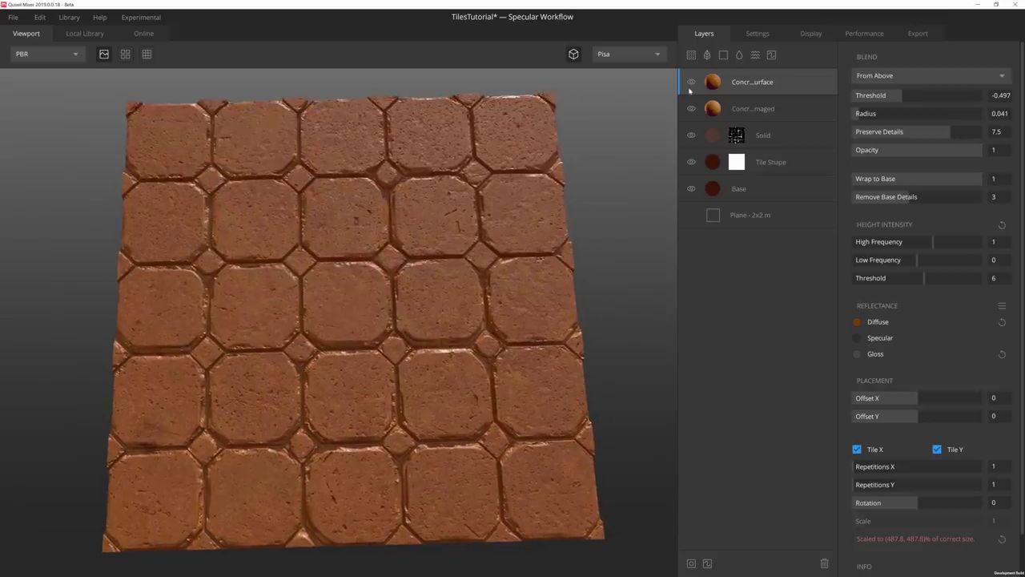
Duplicate the damaged concrete layer and place the copy at the top of the layer stack.
left_click(753, 109)
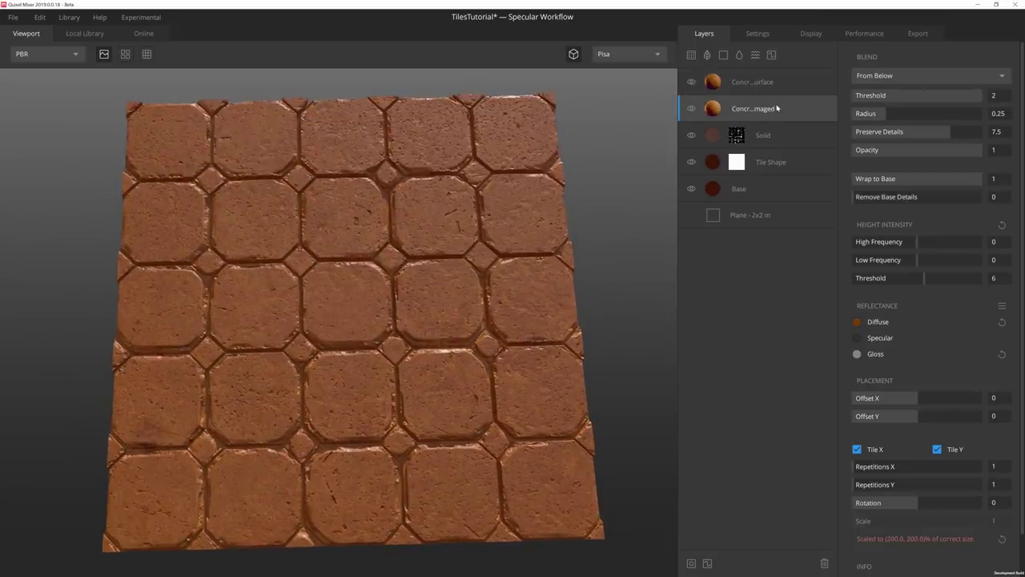
key("ctrl+d")
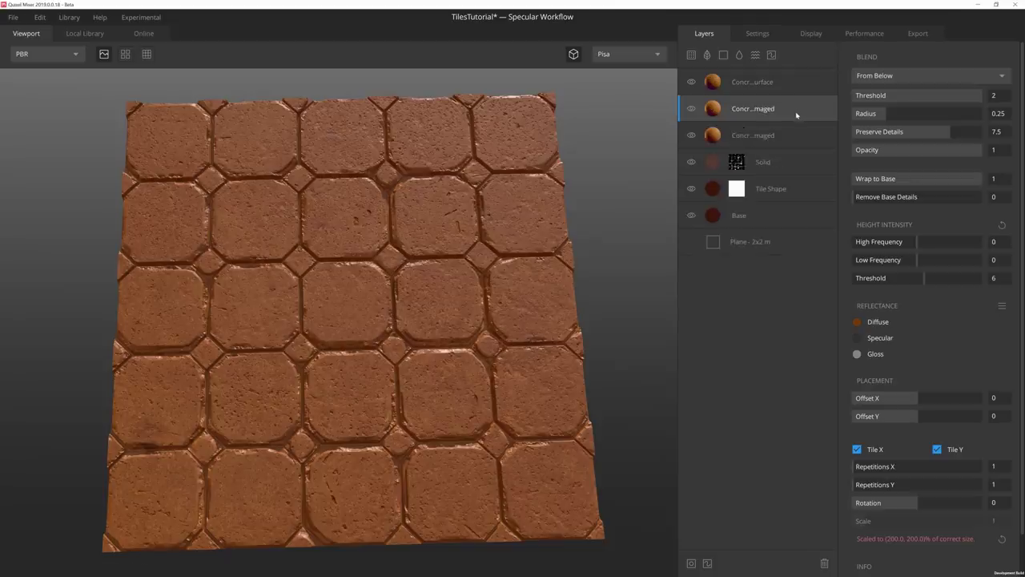
left_click_drag(774, 75, 774, 74)
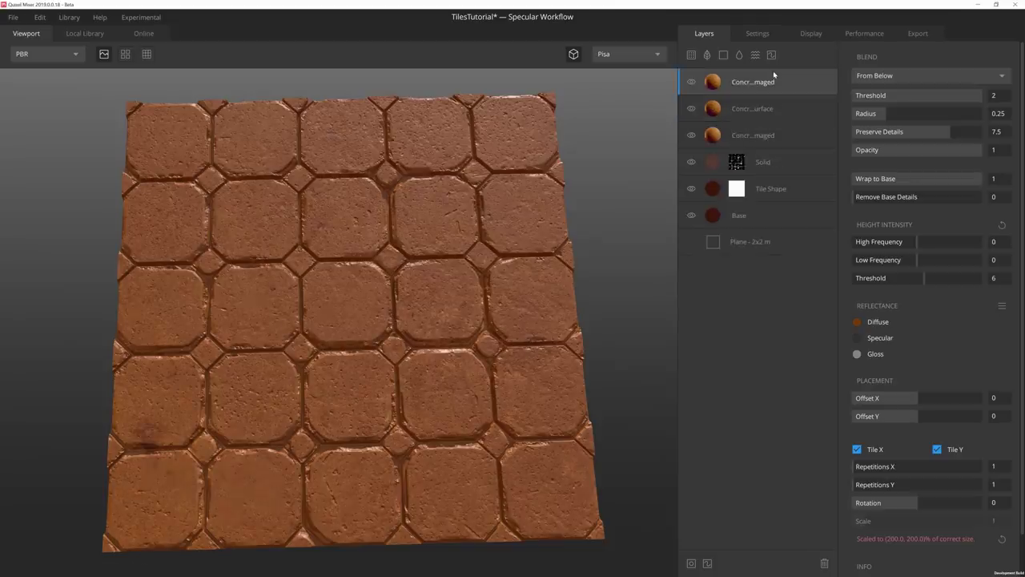
Change the duplicated concrete layer's diffuse color to the lighter brown hex 896234.
left_click(857, 321)
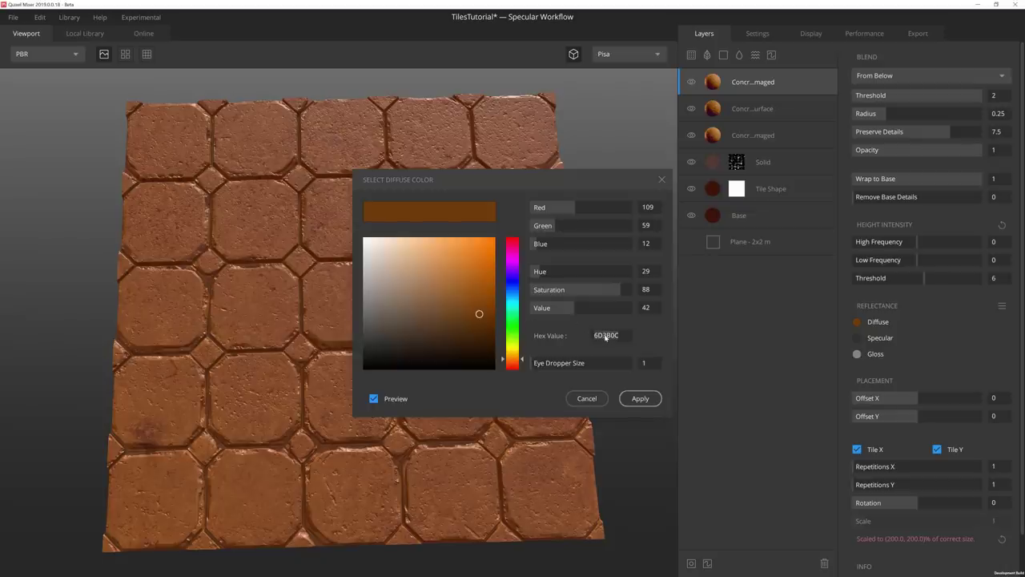
type("890000")
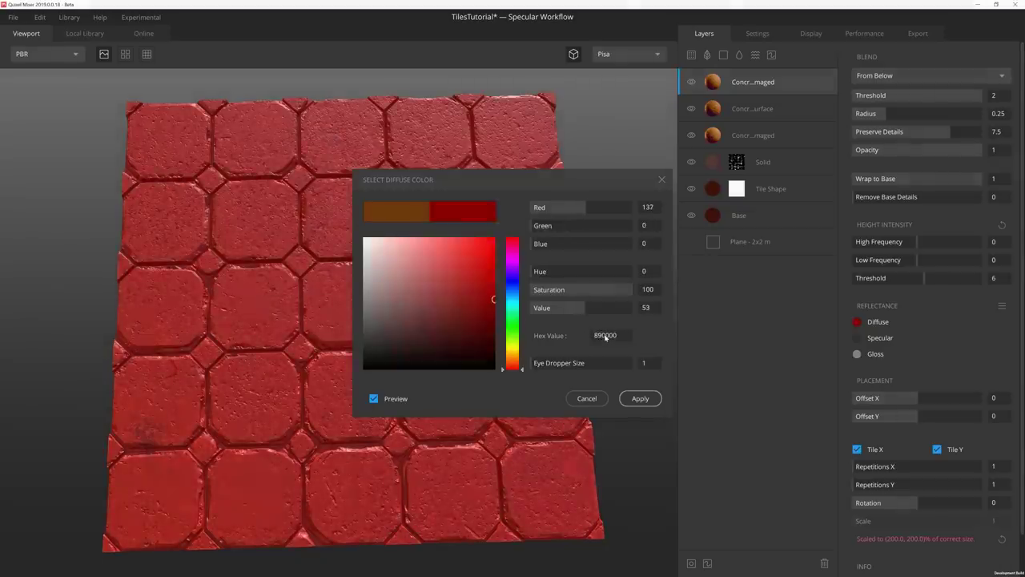
type("6234")
left_click(640, 398)
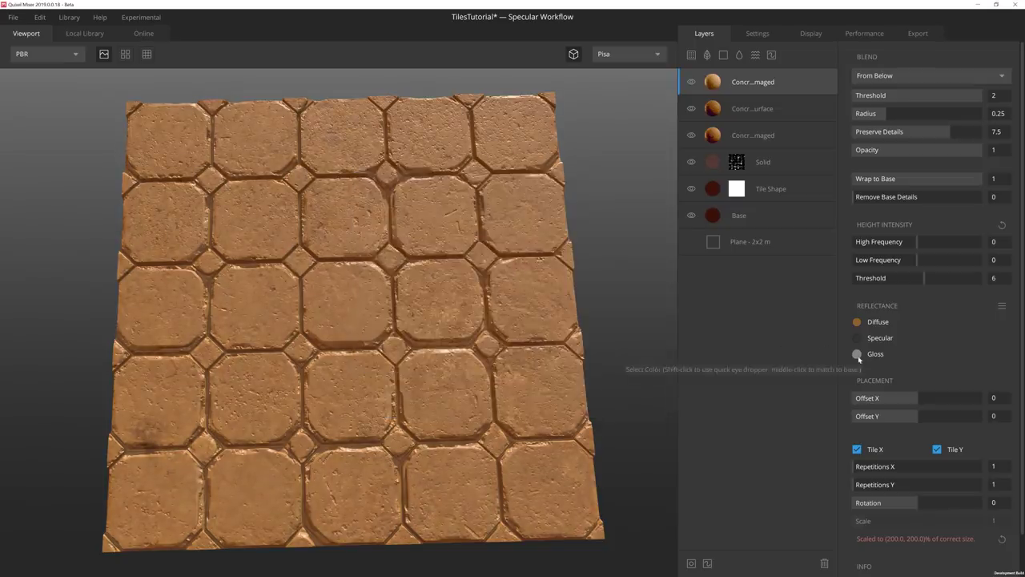
Darken the duplicated concrete layer's gloss color to 474747.
left_click(857, 354)
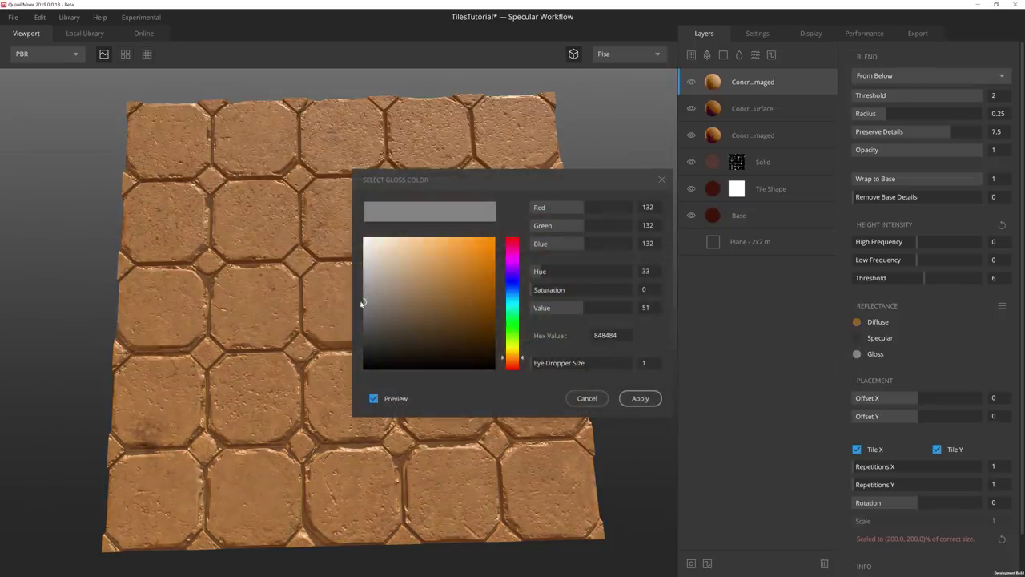
left_click_drag(362, 303, 358, 334)
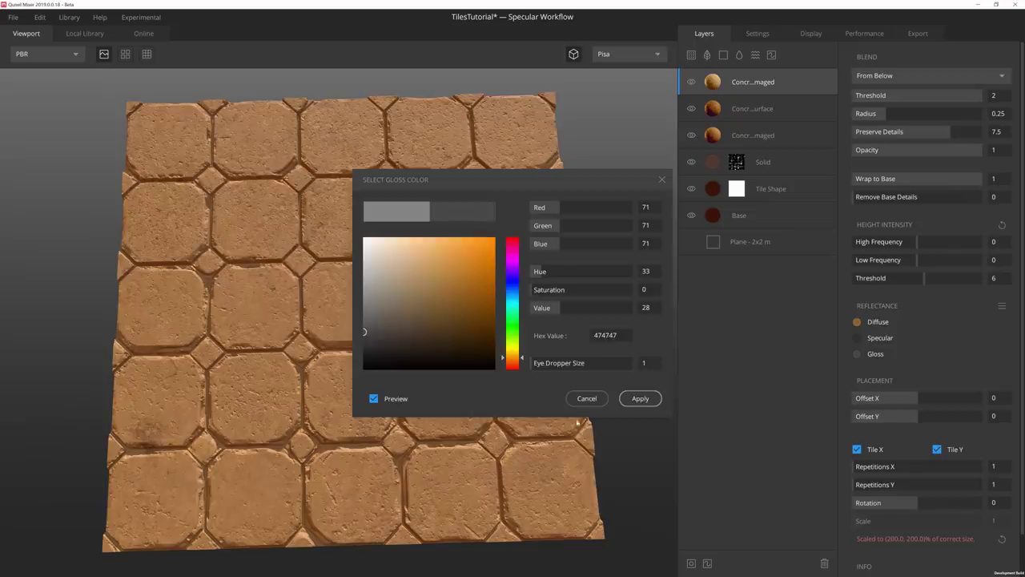
left_click(640, 398)
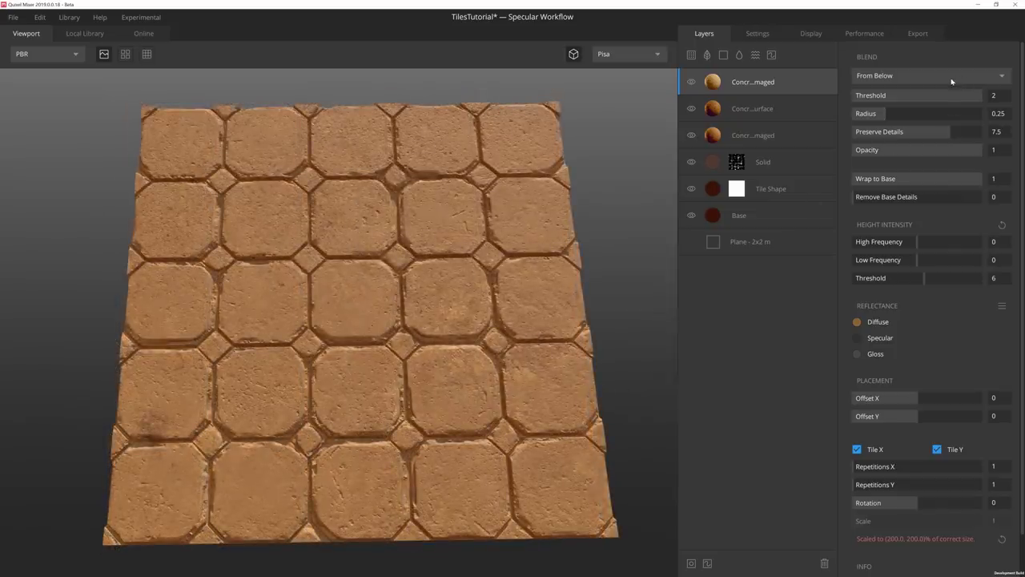
Blend the duplicated concrete layer From Above with Threshold -0.506, Radius 0.218, Preserve Details 2.282 and Opacity 0.854.
left_click(951, 77)
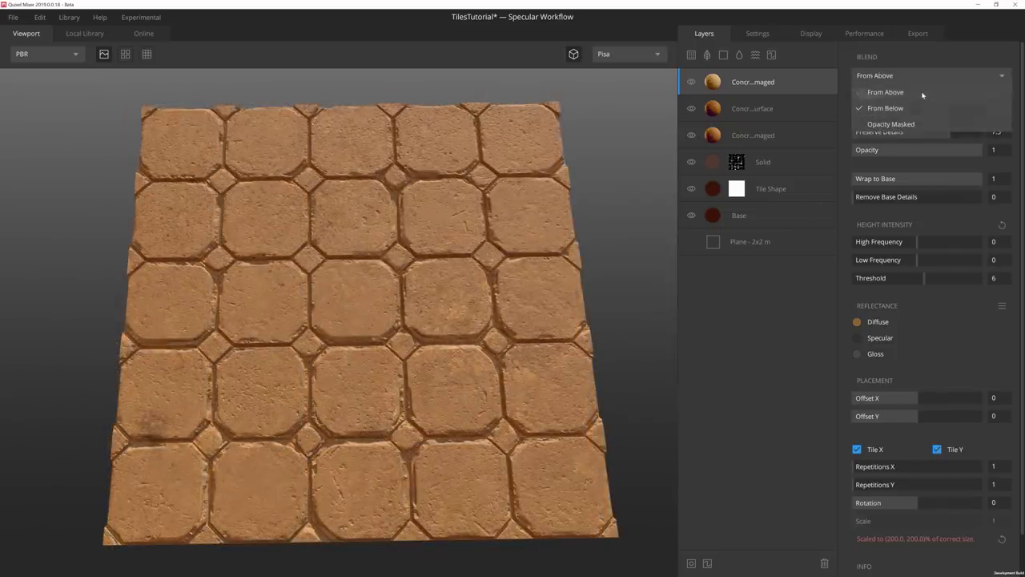
left_click(923, 93)
left_click_drag(957, 96, 883, 135)
mouse_move(981, 153)
left_mouse_down()
mouse_move(954, 151)
mouse_move(963, 152)
left_mouse_up()
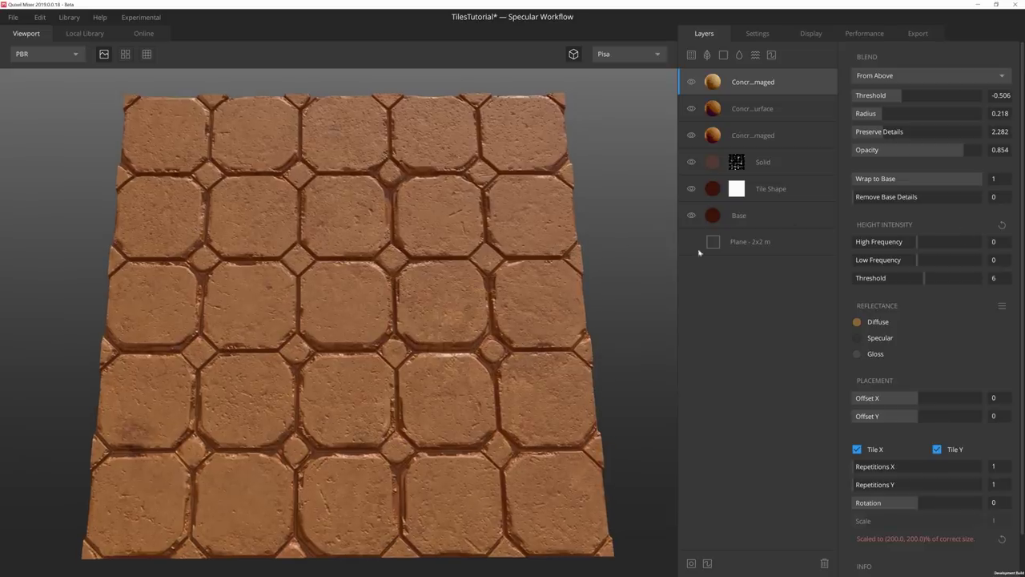
Add a mask with a Perlin noise component to the top damaged concrete layer.
left_click(691, 564)
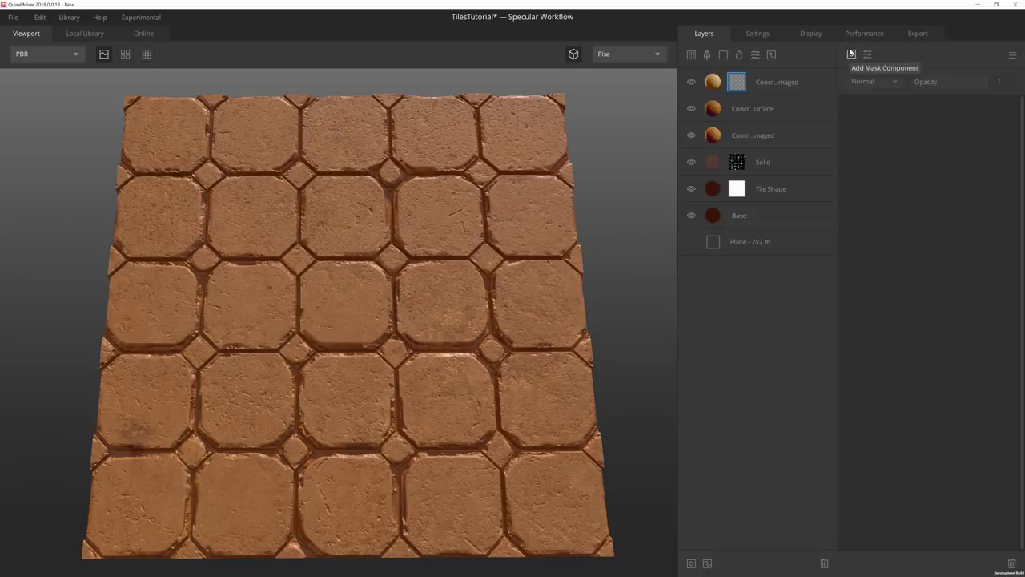
left_click(851, 54)
mouse_move(854, 101)
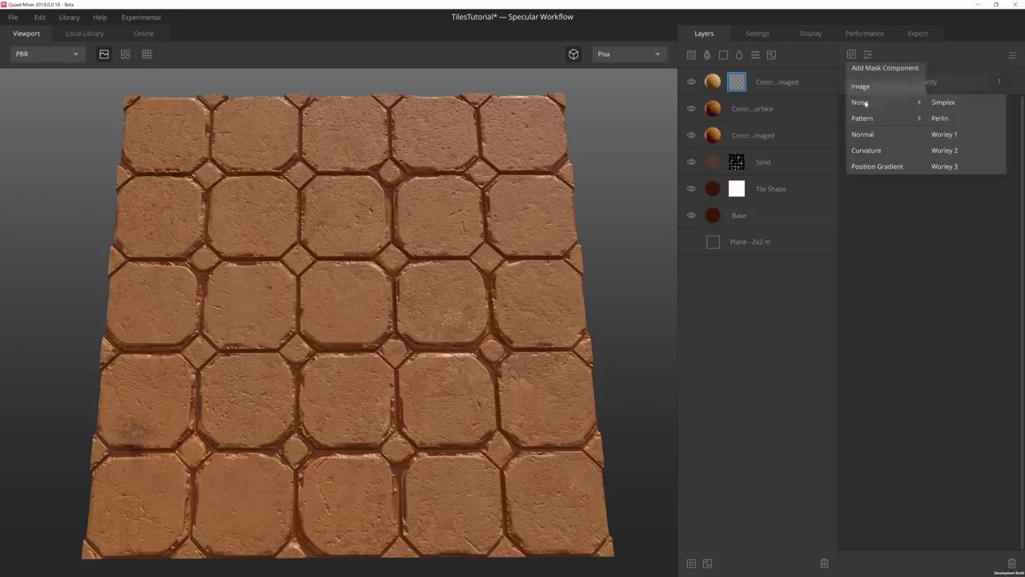
left_click(946, 118)
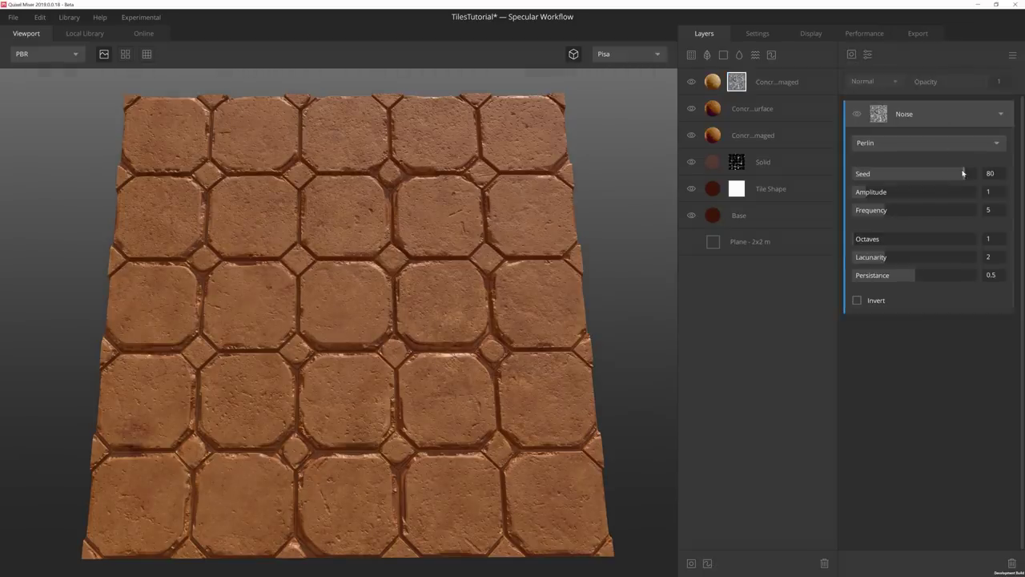
Set the Perlin noise mask's Seed to 52, Amplitude to 4.7 and Frequency to 1.
left_click_drag(963, 175, 946, 175)
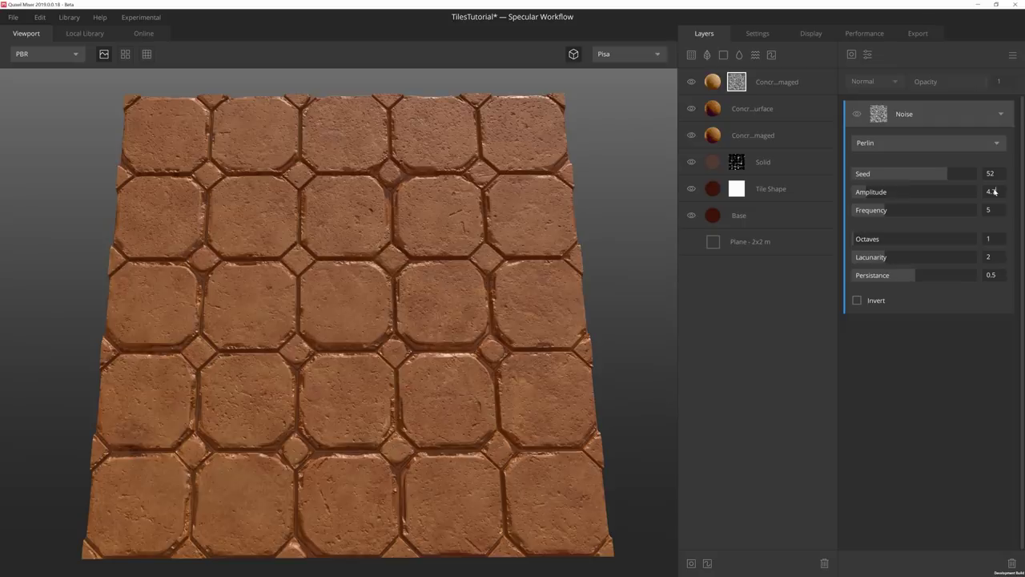
key("Return")
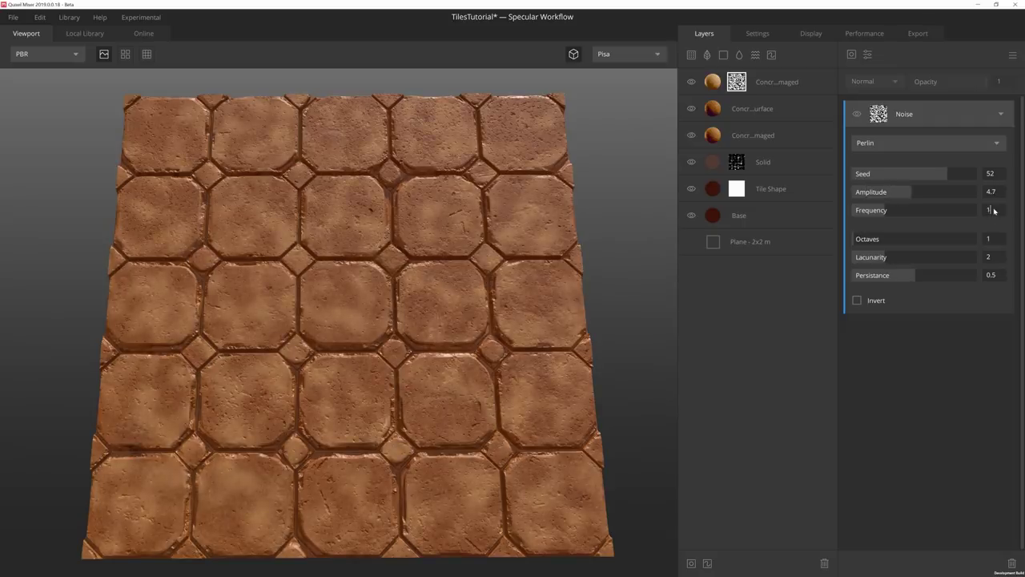
key("Return")
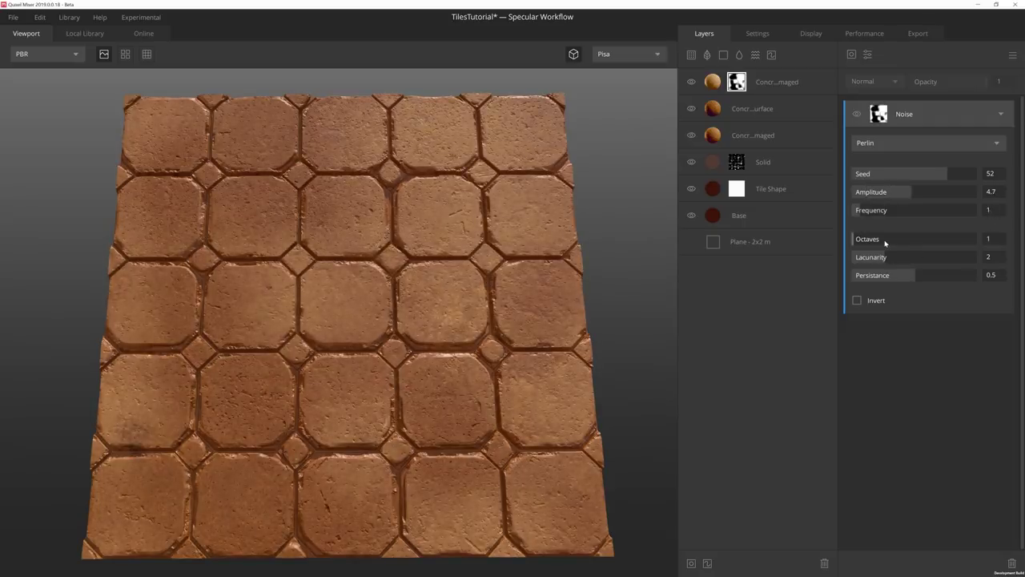
Set the Perlin noise mask's Octaves to 3 and add a Brightness/Contrast modifier above the noise.
left_click_drag(861, 242, 881, 241)
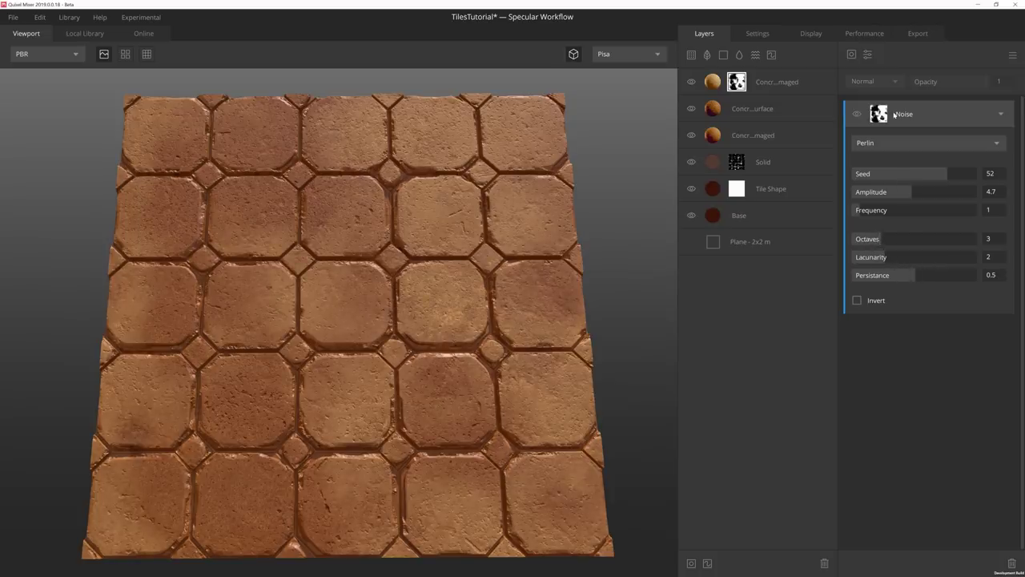
left_click(869, 57)
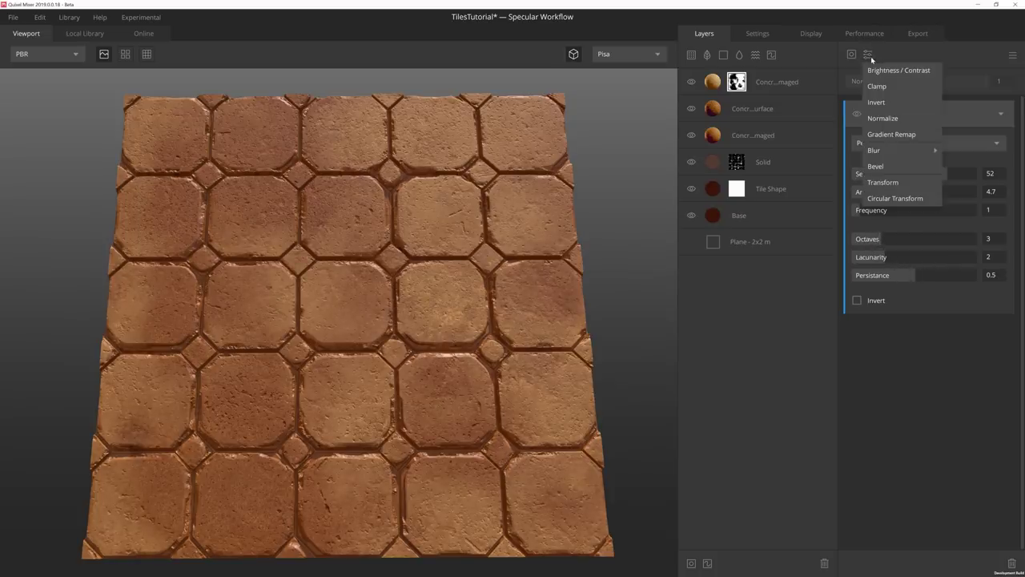
left_click(881, 71)
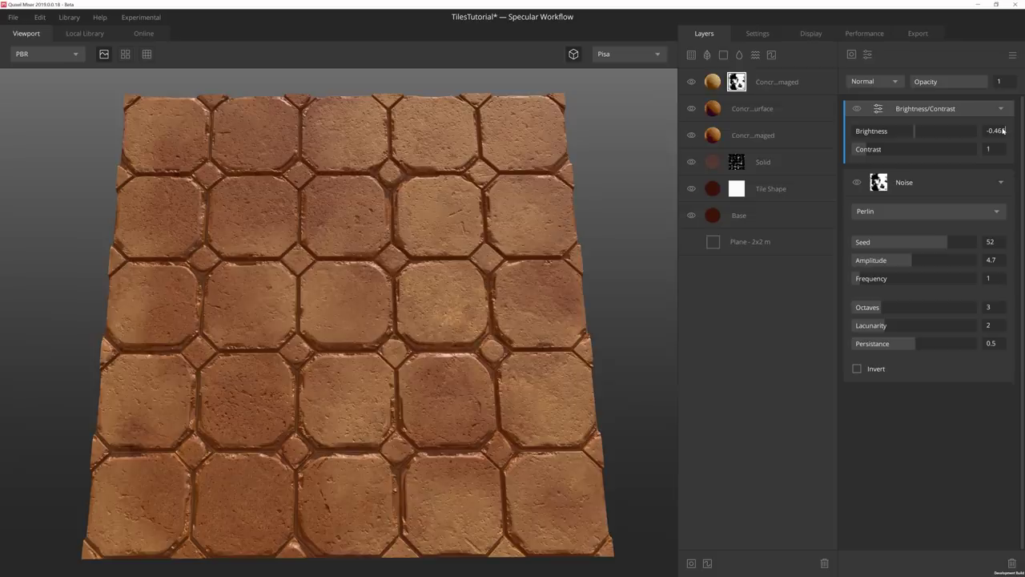
Set the noise mask's Brightness/Contrast modifier to Brightness -0.465 and Contrast 0.775.
key("Return")
left_click(996, 150)
type(".765")
key("Return")
left_click_drag(344, 269, 428, 262)
scroll(325, 302, "down", 5)
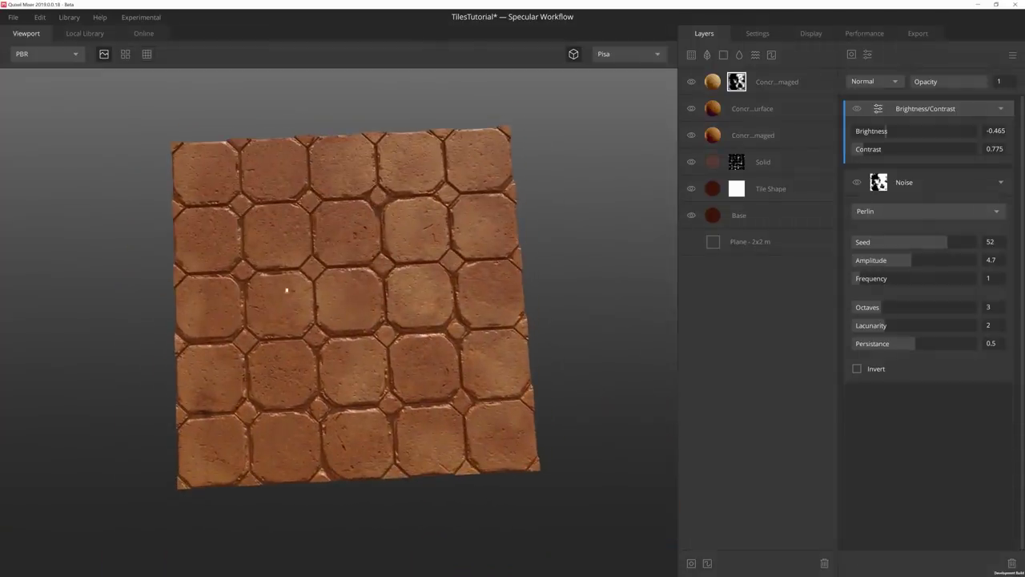
left_click_drag(503, 245, 503, 305)
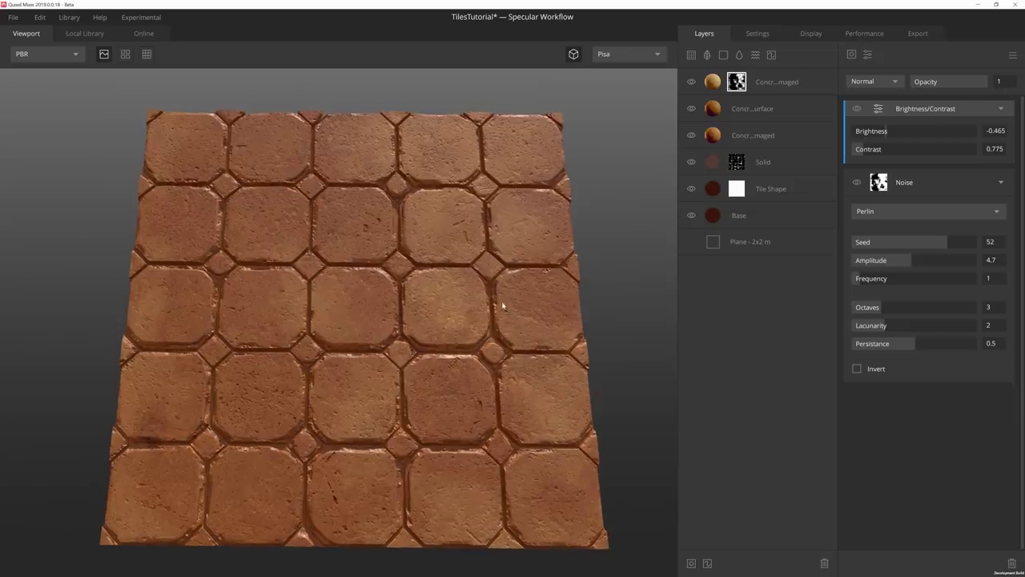
Add a Solid layer above the masked damaged concrete layer and set its diffuse color to 4C3229.
left_click(720, 86)
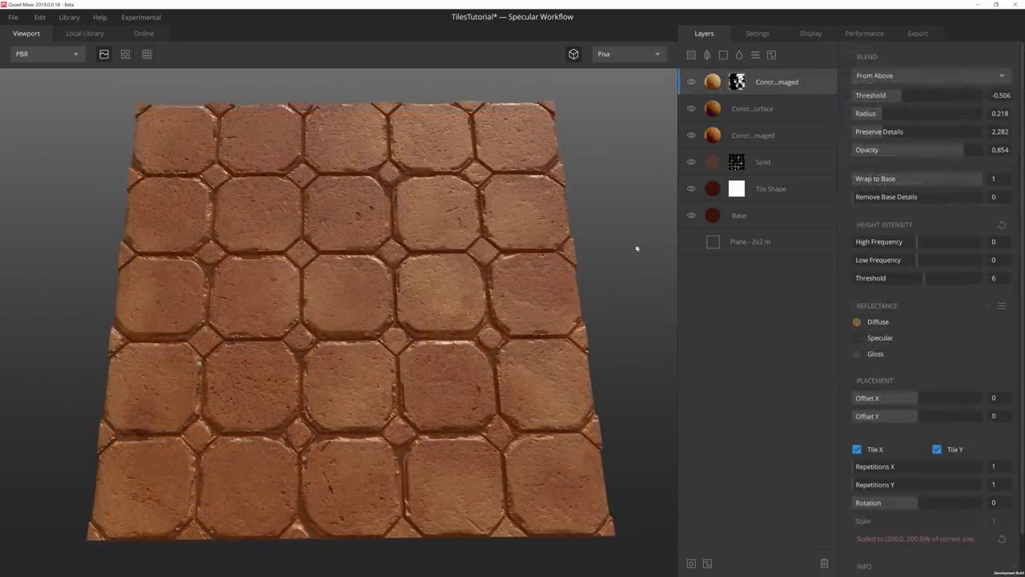
left_click(724, 54)
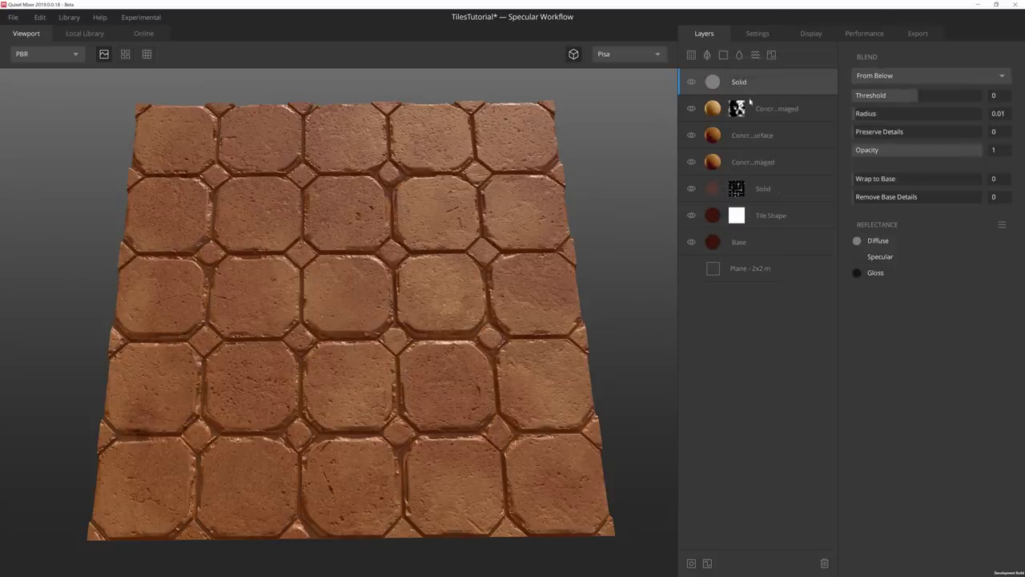
left_click(858, 241)
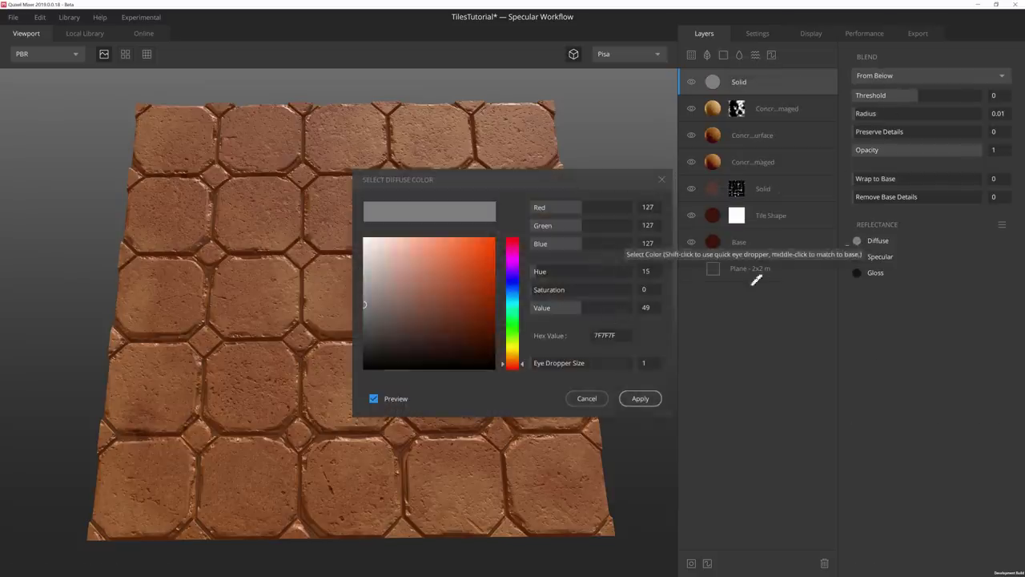
left_click(620, 337)
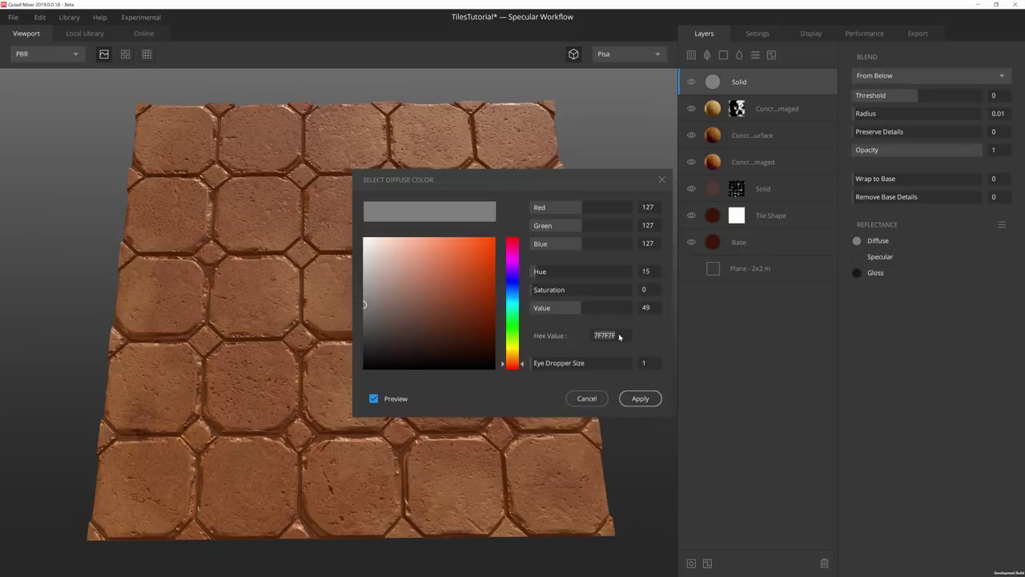
key("ctrl+v")
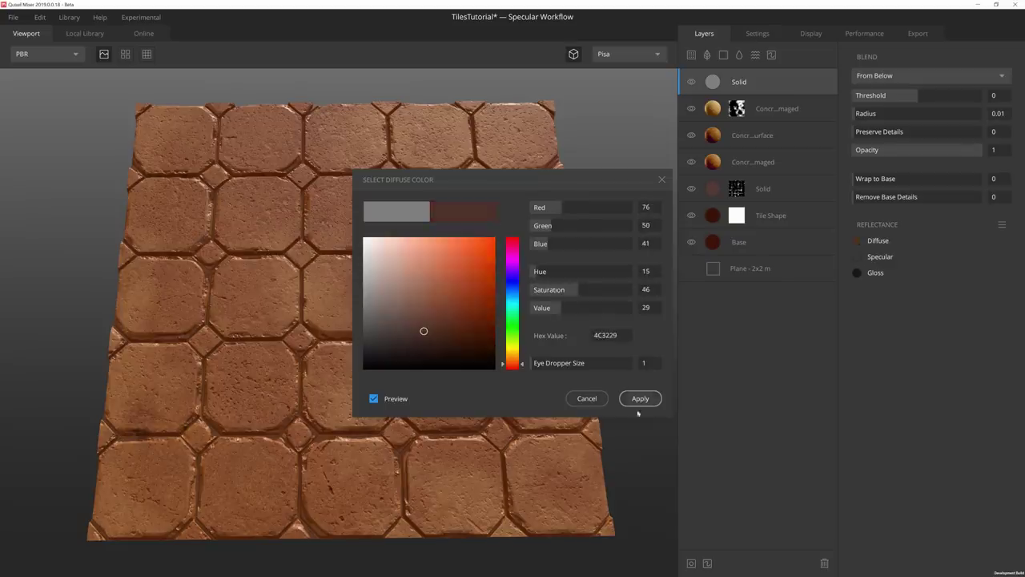
left_click(641, 398)
Set the new Solid layer's gloss color to 000000 and blend it From Above with Threshold 2 and Wrap to Base 1.
left_click(857, 273)
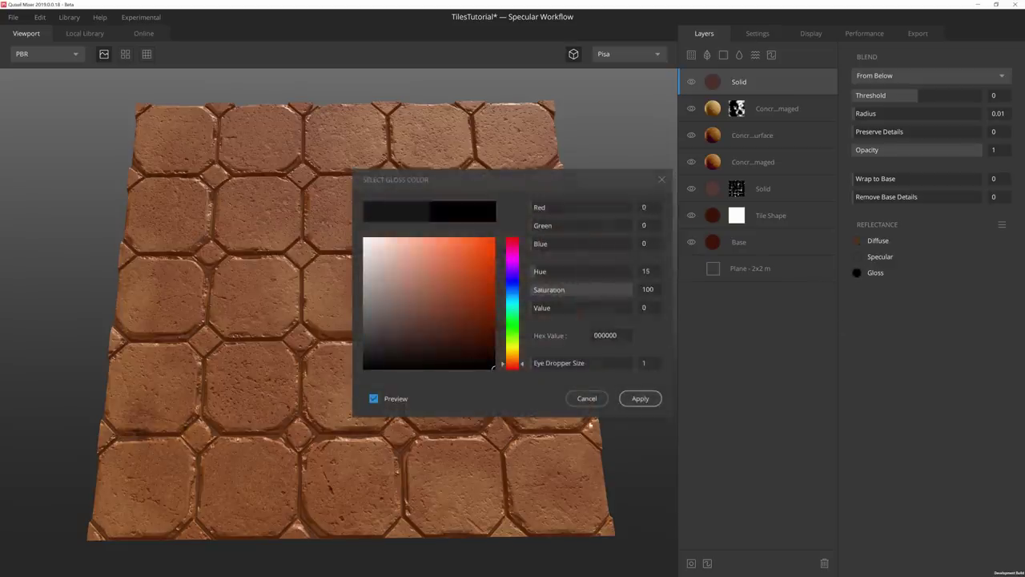
left_click(643, 398)
left_click(943, 78)
left_click(925, 95)
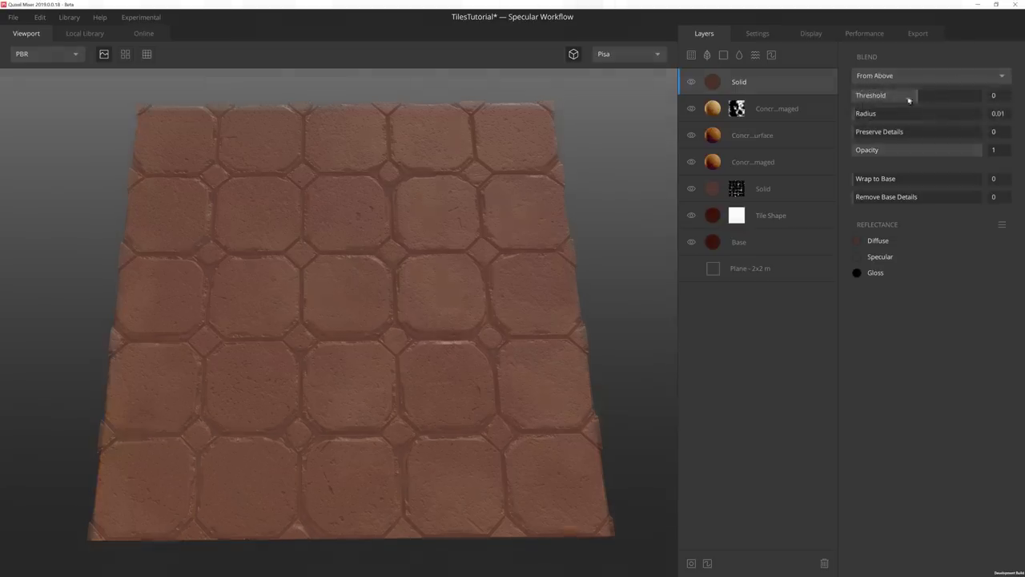
left_click_drag(898, 96, 1009, 101)
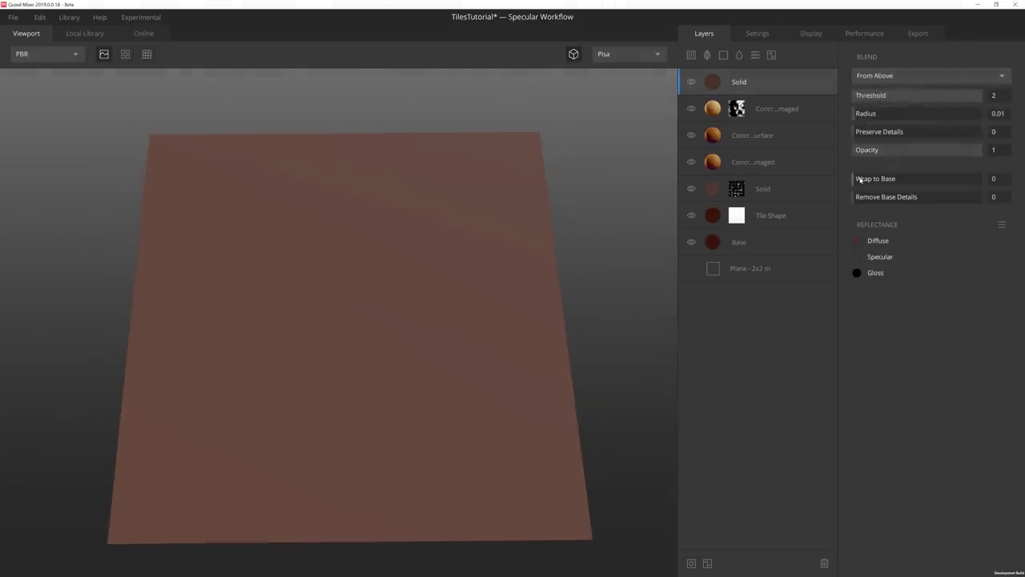
left_click_drag(858, 177, 1002, 193)
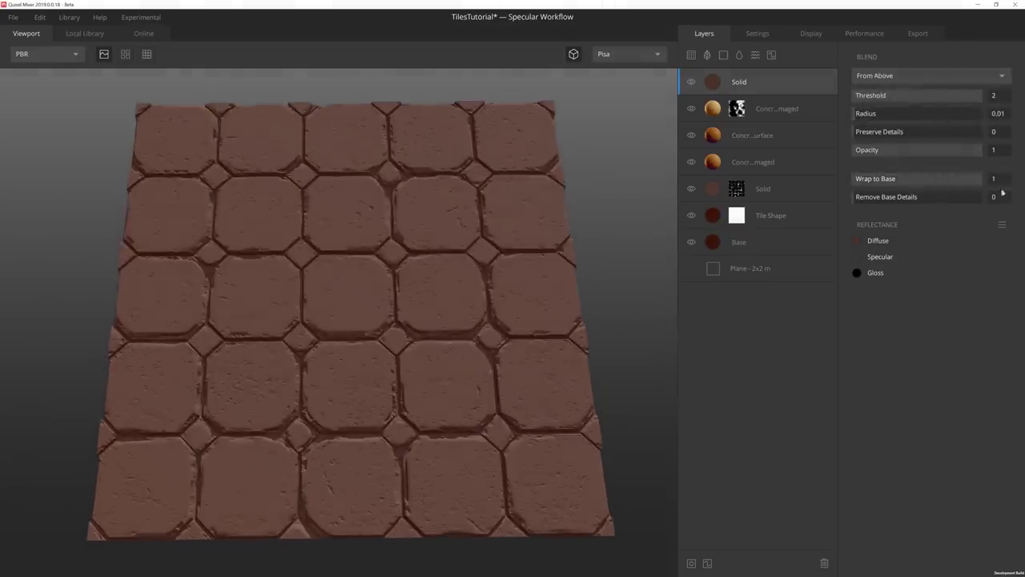
Add a mask with a Normal component to the top Solid layer.
left_click(692, 563)
left_click(857, 69)
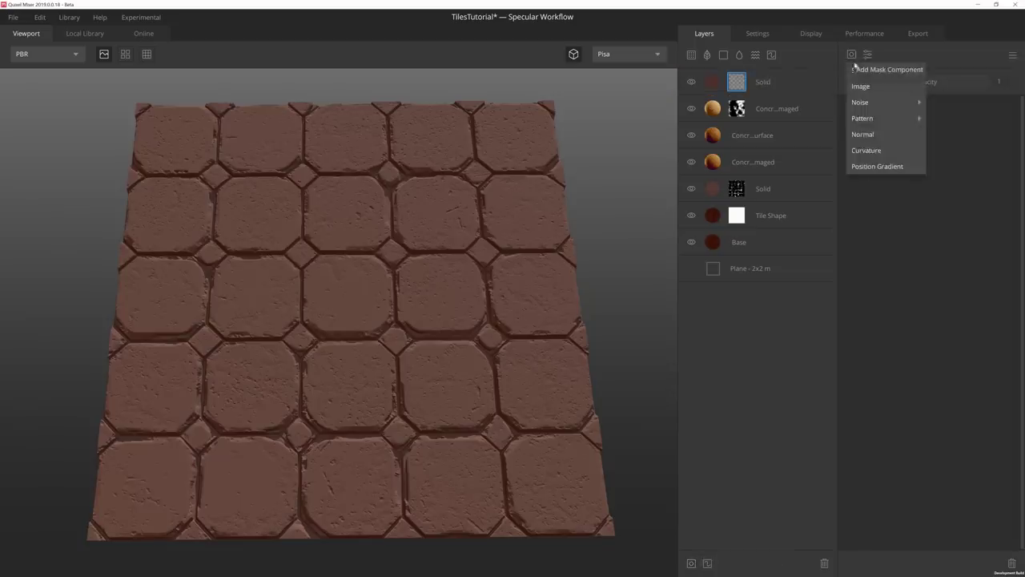
left_click(883, 135)
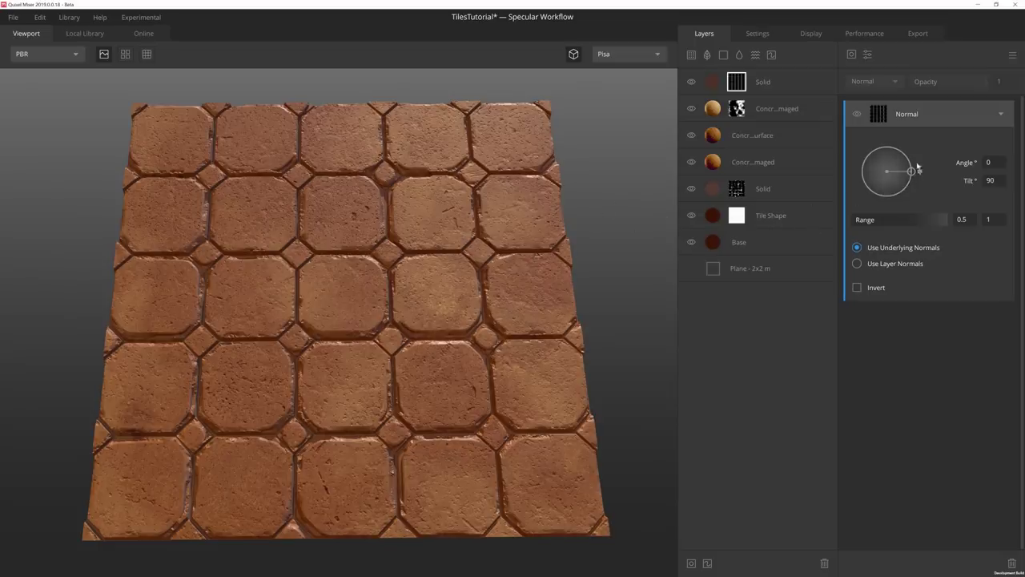
Set the Normal mask component to Angle 69.05, Tilt 42.61 and Range 0.843 to 0.946.
middle_click_drag(591, 200, 589, 200)
key("m")
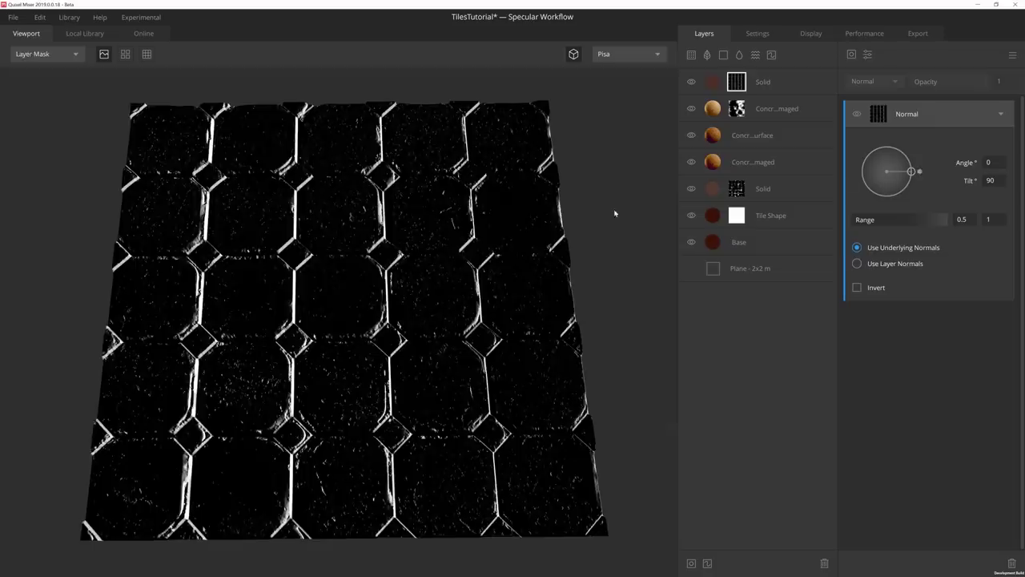
mouse_move(923, 169)
left_mouse_down()
mouse_move(902, 137)
mouse_move(866, 139)
mouse_move(854, 173)
mouse_move(877, 206)
mouse_move(907, 201)
mouse_move(920, 178)
mouse_move(905, 143)
mouse_move(891, 161)
left_mouse_up()
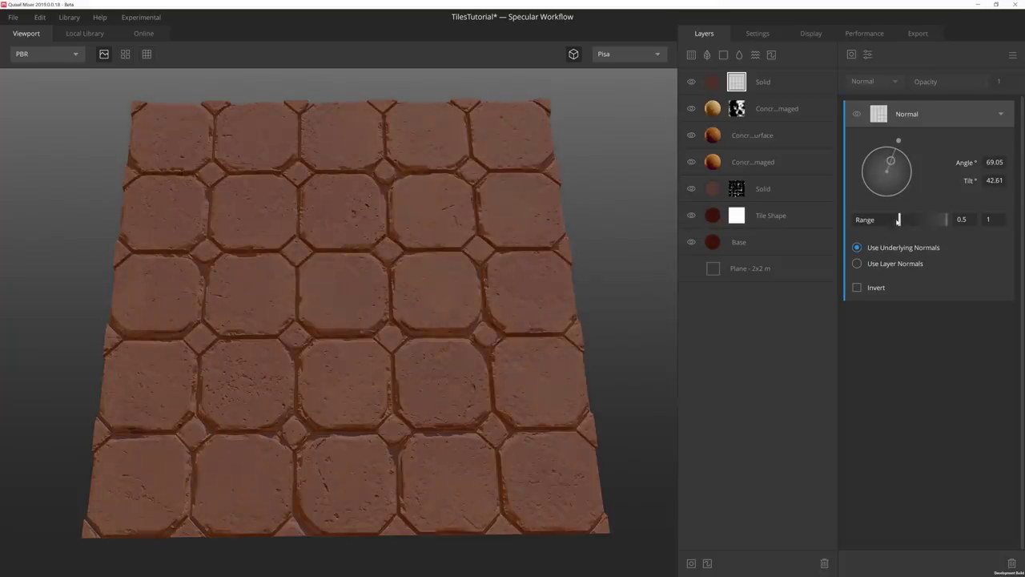
left_click_drag(906, 221, 943, 219)
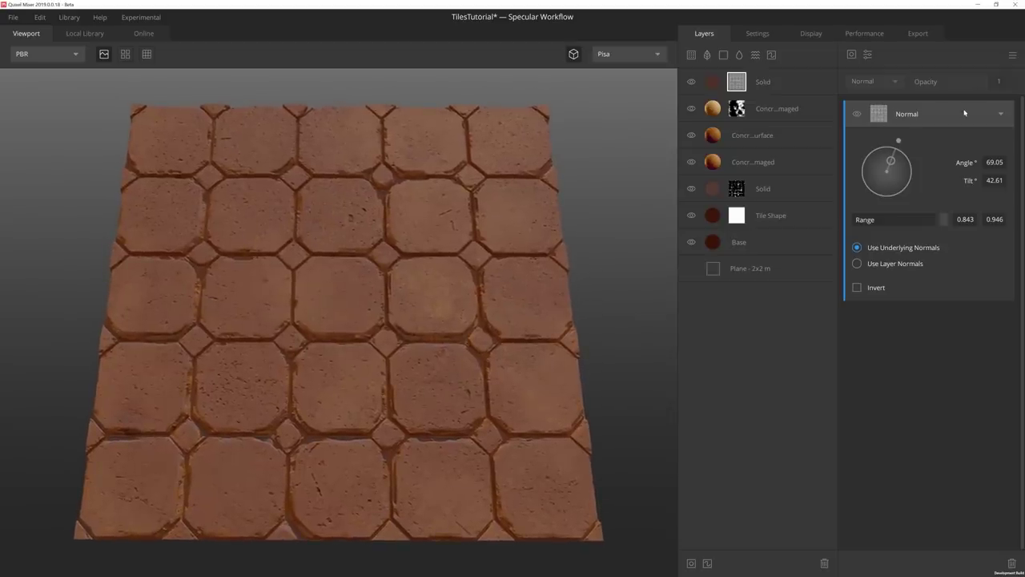
Duplicate the Normal mask component, set the copy to Angle -132.9 and Tilt 60.06, and blend it with Add.
key("ctrl+d")
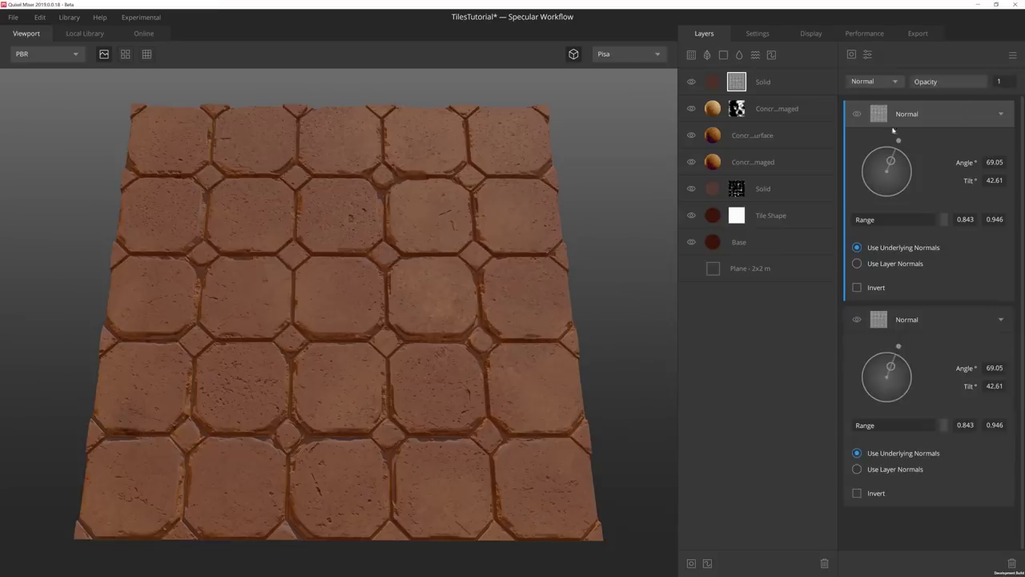
mouse_move(898, 141)
left_mouse_down()
mouse_move(915, 185)
mouse_move(889, 206)
mouse_move(860, 207)
mouse_move(876, 180)
left_mouse_up()
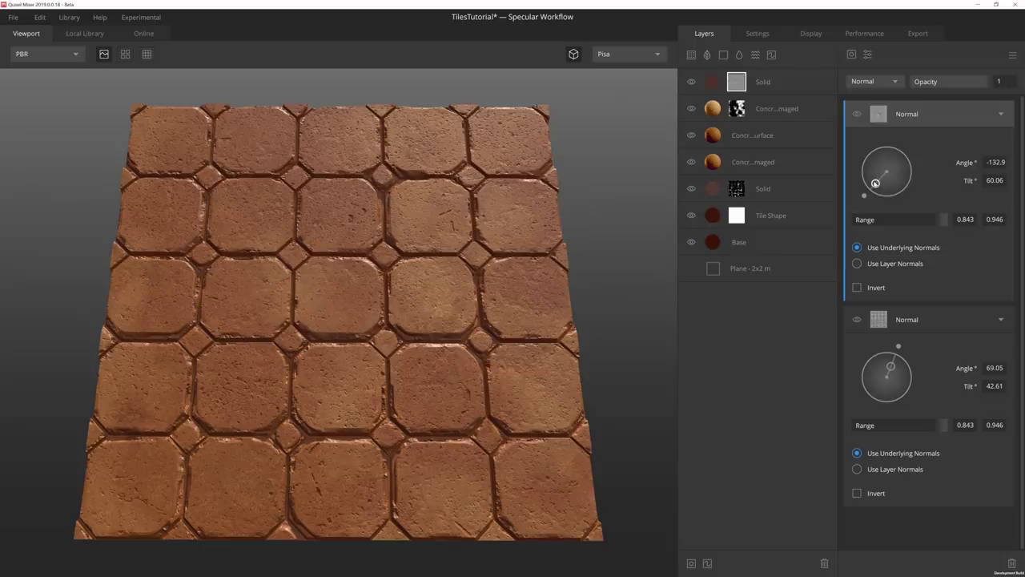
left_click(885, 82)
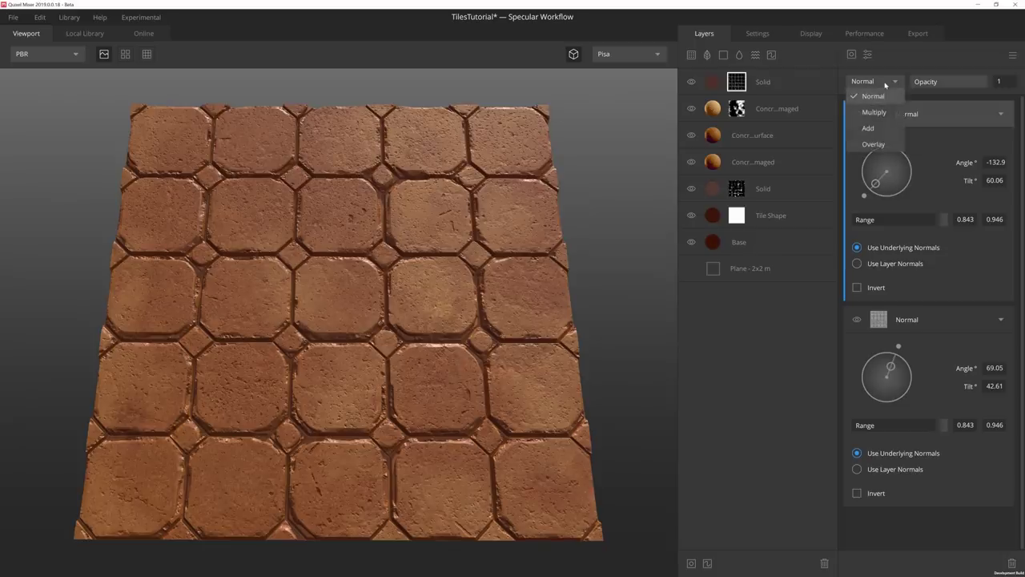
left_click(881, 128)
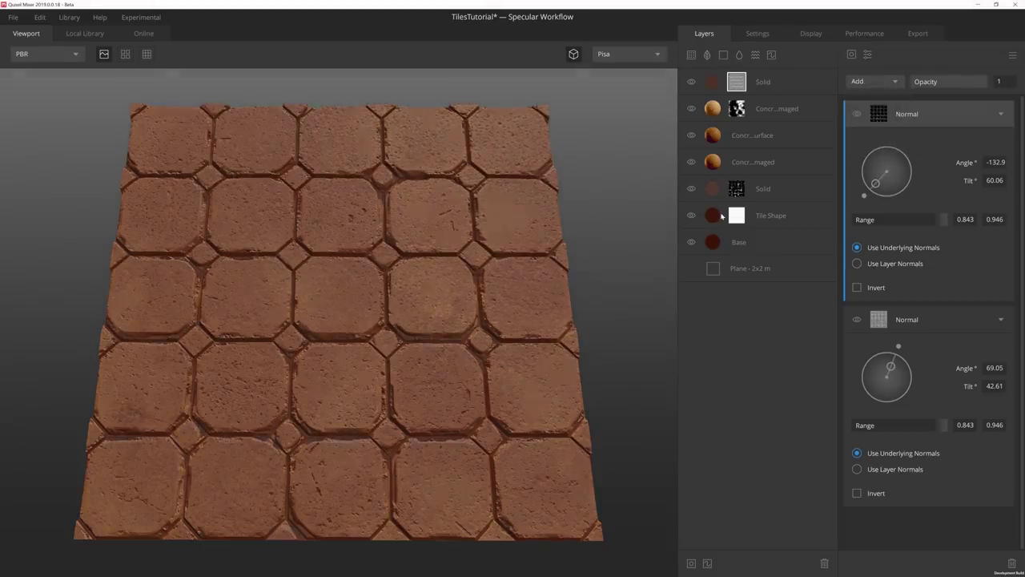
Add a Brightness/Contrast modifier above the two Normal components with Brightness -0.324 and Contrast 3.896.
left_click(867, 56)
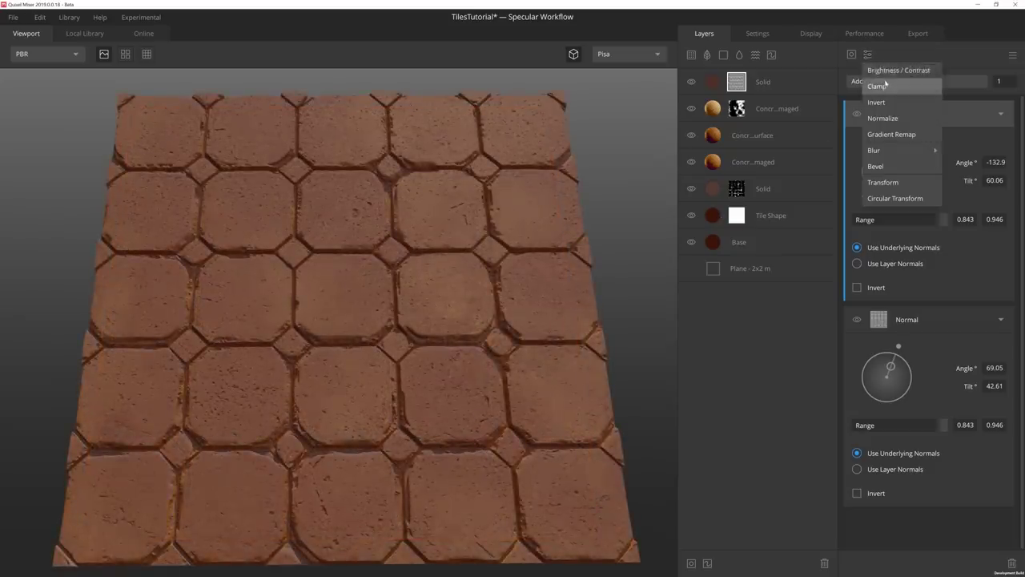
left_click(888, 71)
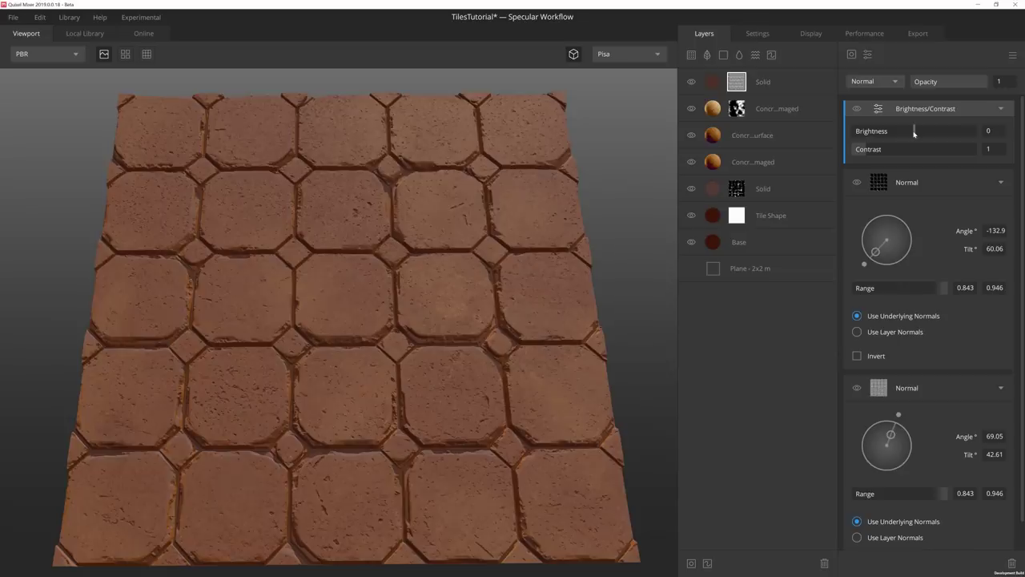
left_click_drag(914, 134, 894, 133)
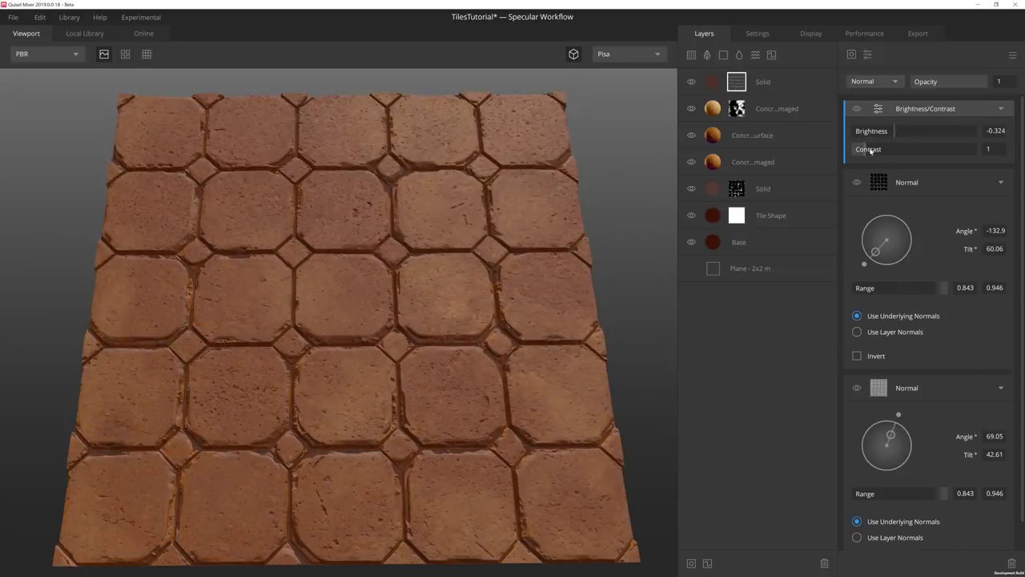
left_click_drag(868, 150, 901, 149)
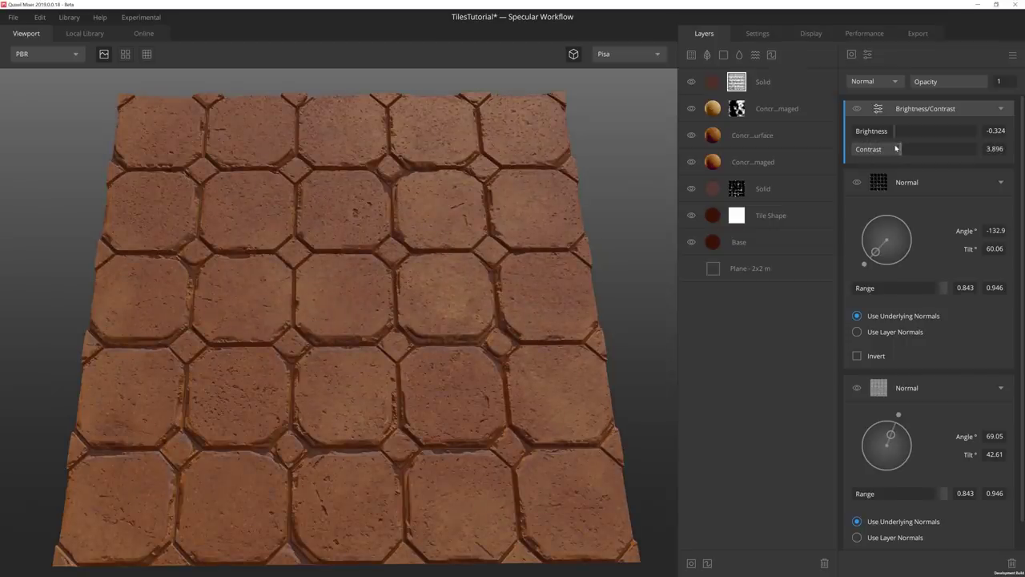
left_click_drag(583, 283, 390, 348)
scroll(559, 297, "down", 2)
left_click_drag(404, 408, 388, 368)
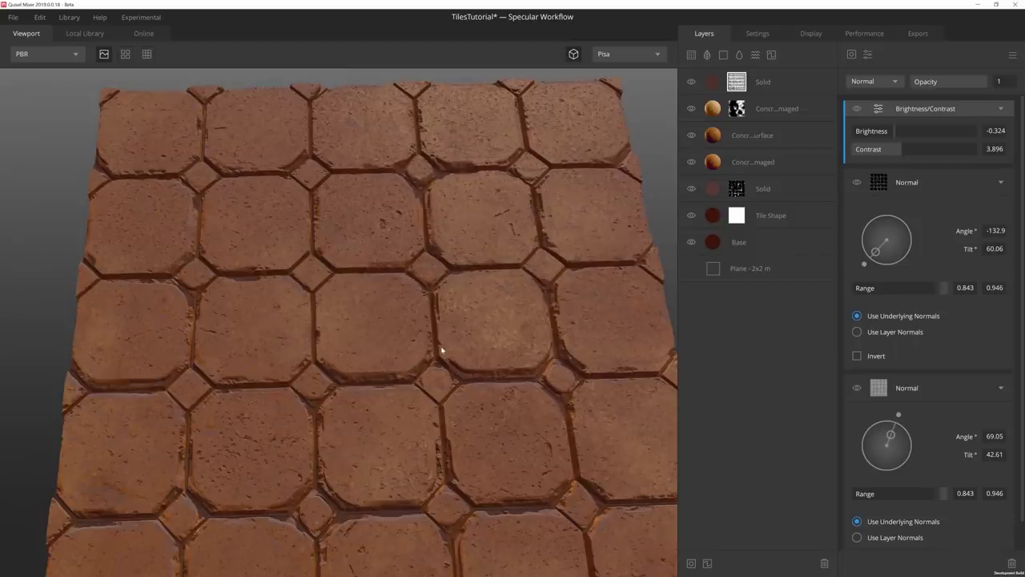
Add a Bevel modifier on top of the Solid layer's mask stack with Width 0.155 and Opacity 0.524.
left_click(867, 54)
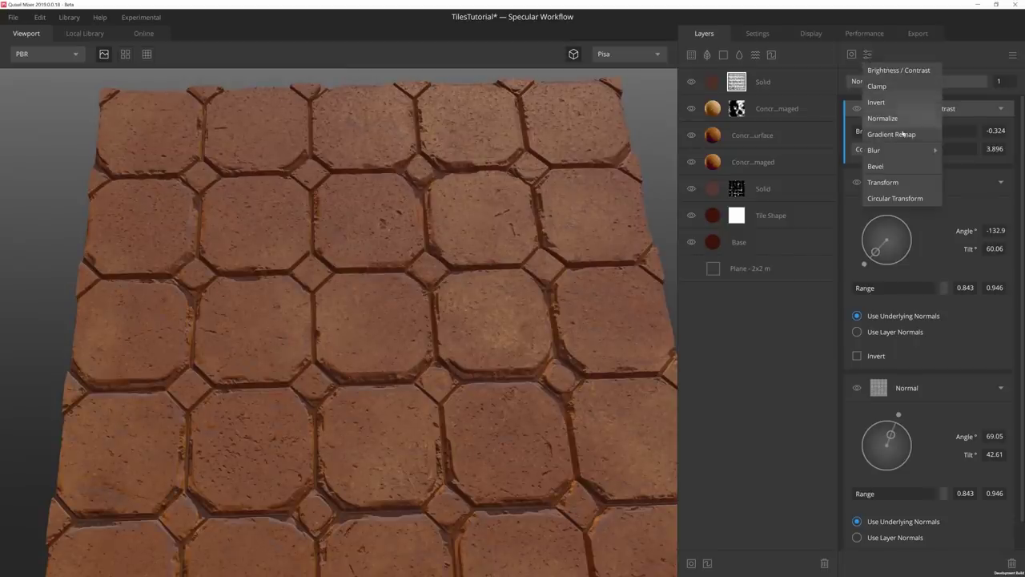
left_click(877, 166)
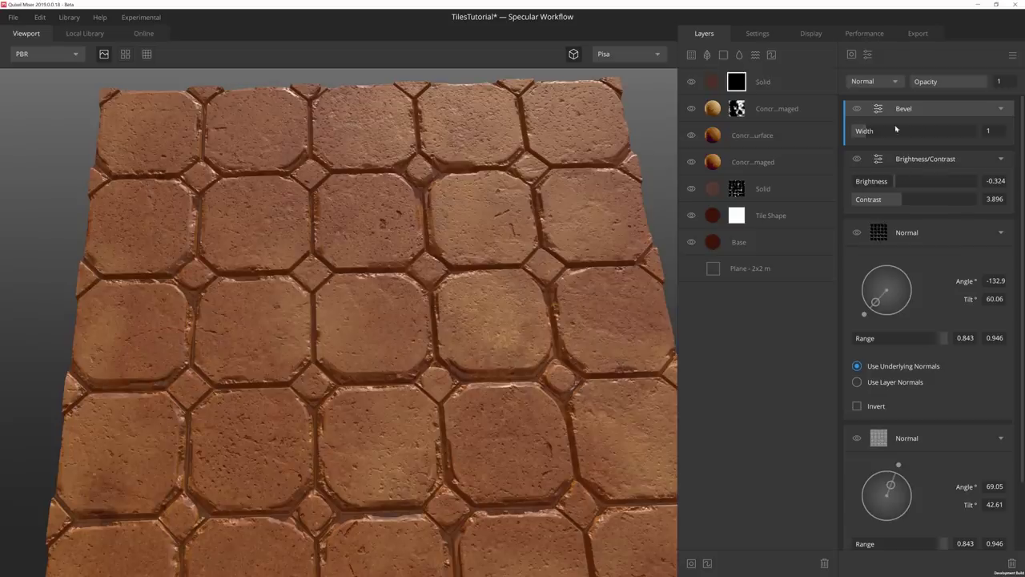
left_click(997, 131)
type(".155")
key("Return")
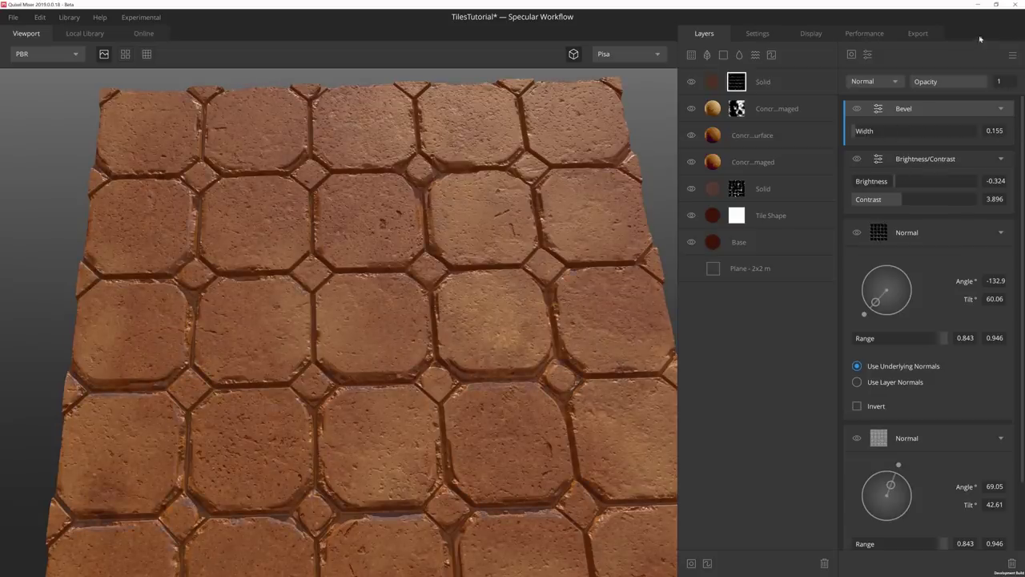
left_click_drag(975, 86, 954, 83)
scroll(409, 303, "down", 4)
left_click_drag(409, 303, 385, 329)
middle_click_drag(467, 387, 457, 400)
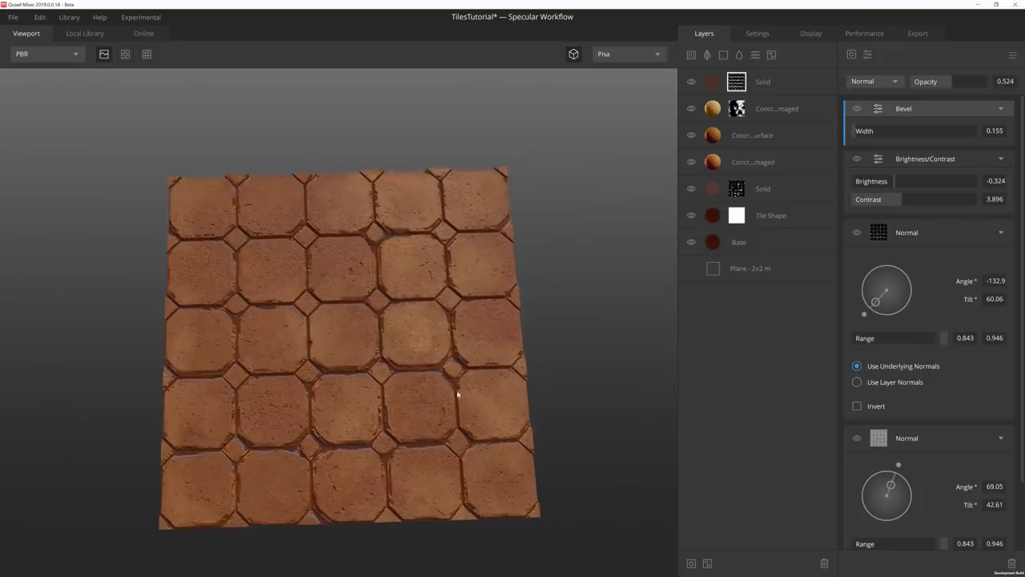
scroll(459, 386, "up", 2)
middle_click_drag(465, 363, 462, 350)
Add the Thai Beach Sand 2x2 M surface from the local library as a layer above the top Solid layer.
left_click(789, 80)
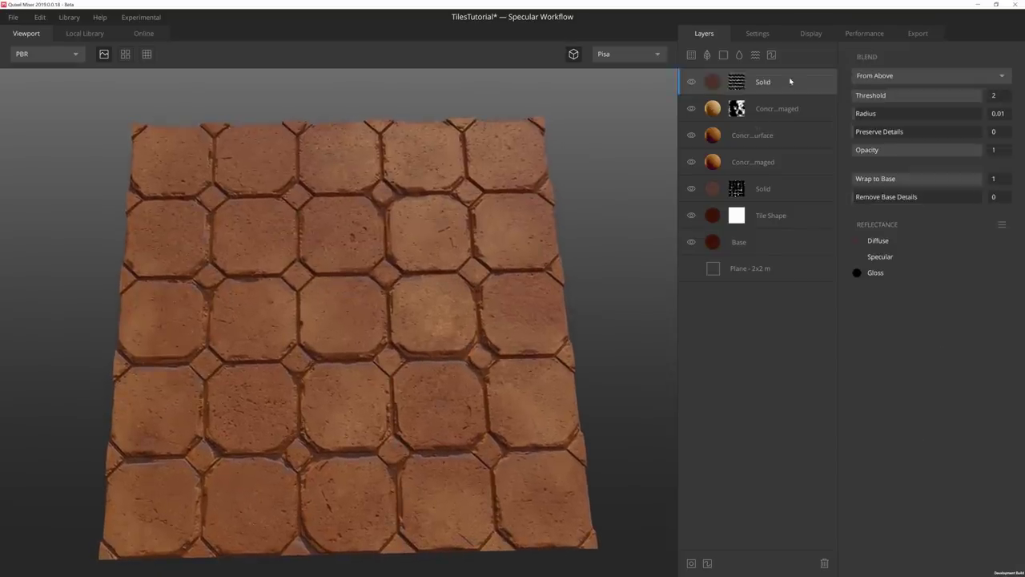
left_click(694, 55)
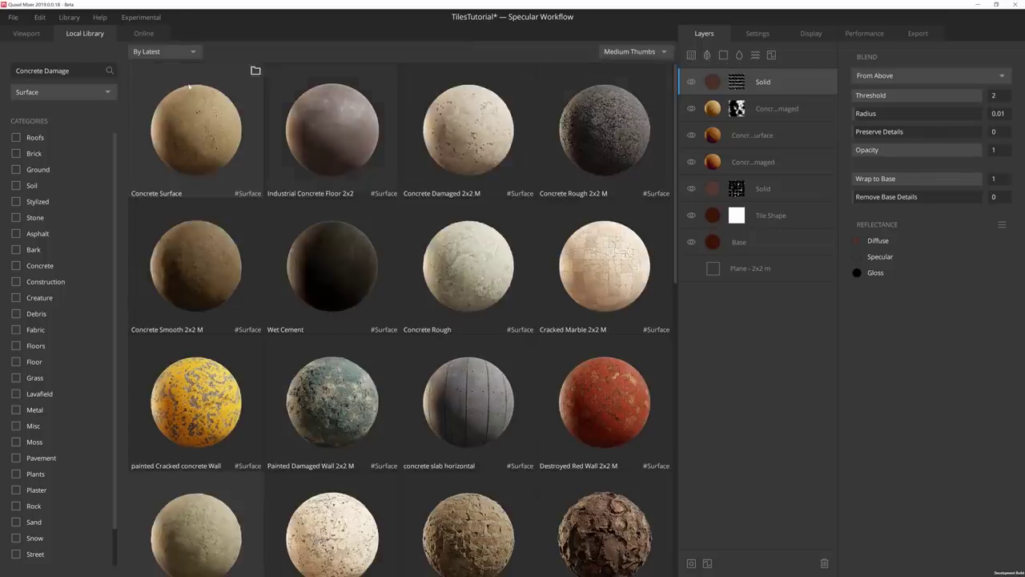
triple_click(64, 71)
key("BackSpace")
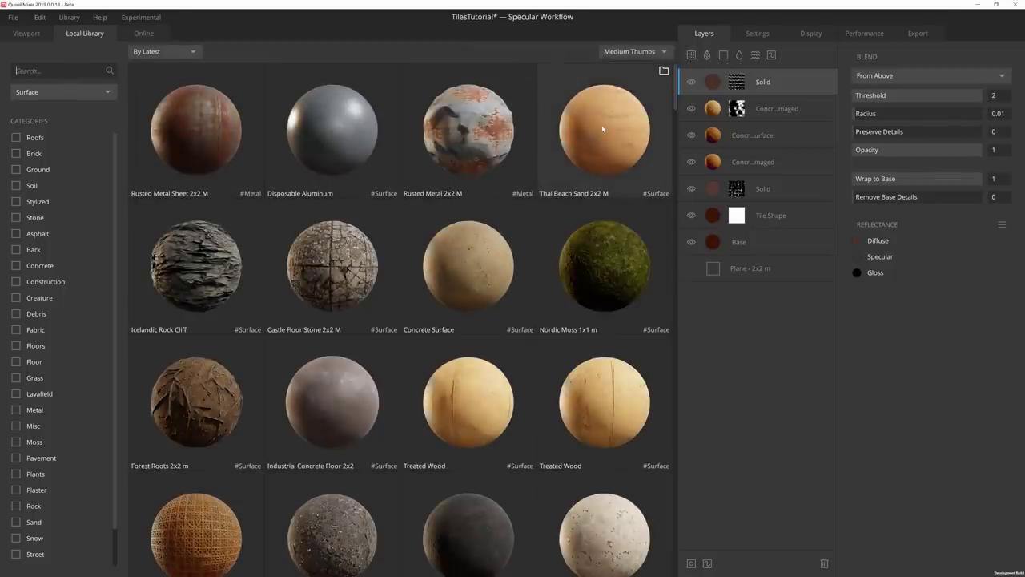
left_click(603, 128)
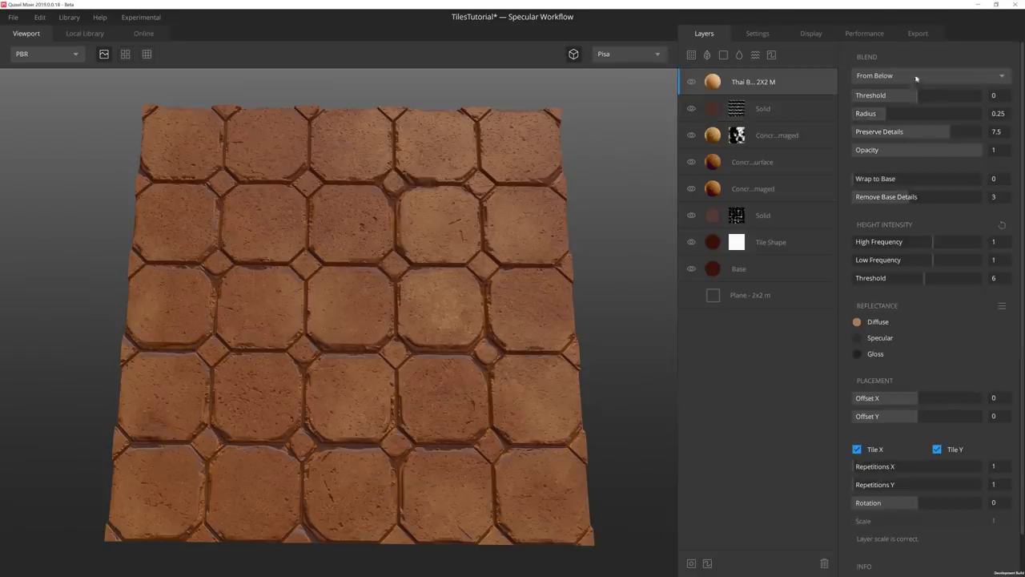
Set the sand layer's blend to Threshold 0.506, Radius 0.134, Wrap to Base 0.603 and Remove Base Details 6.
left_click_drag(918, 96, 869, 113)
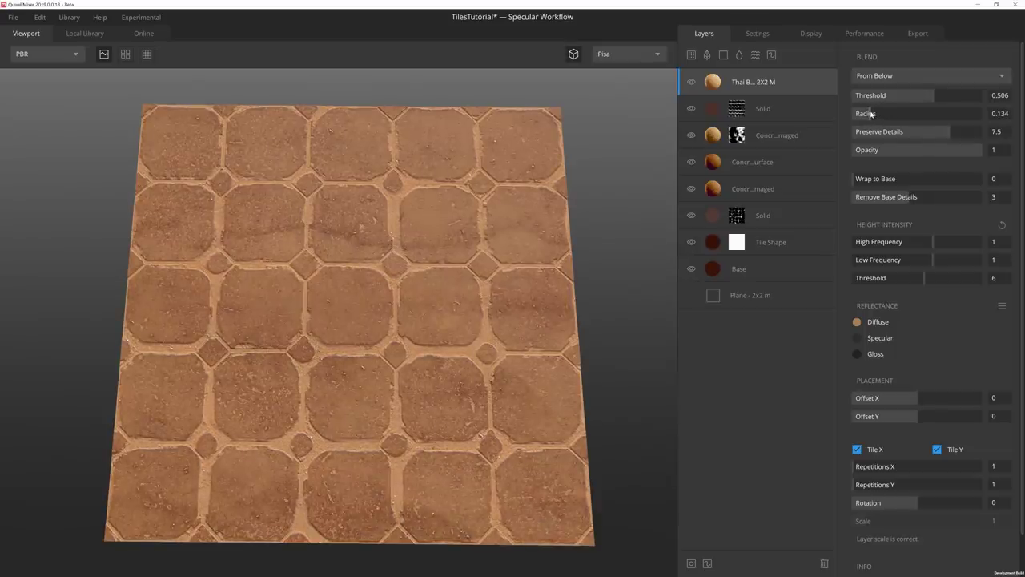
left_click_drag(874, 178, 931, 179)
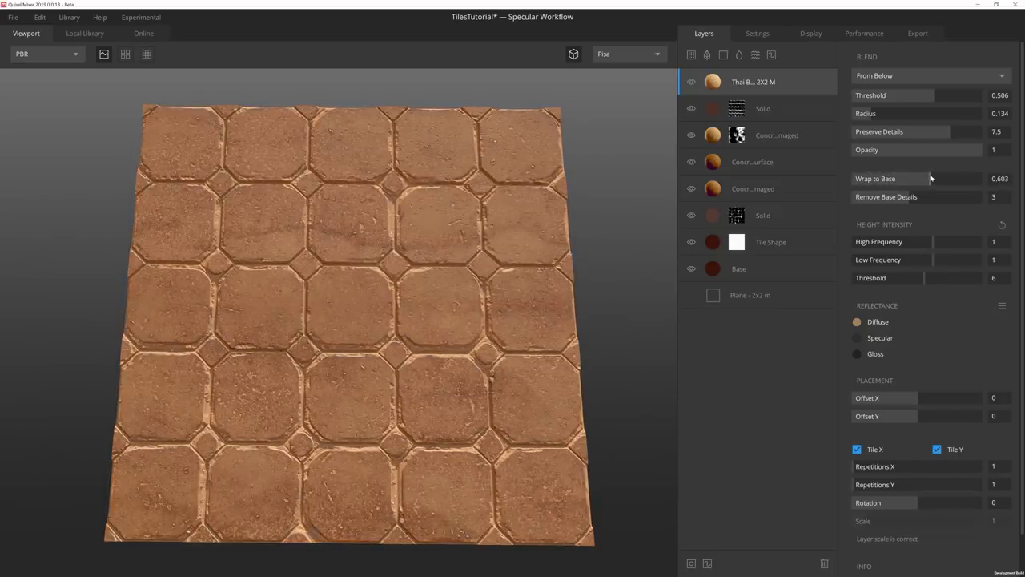
scroll(417, 245, "up", 3)
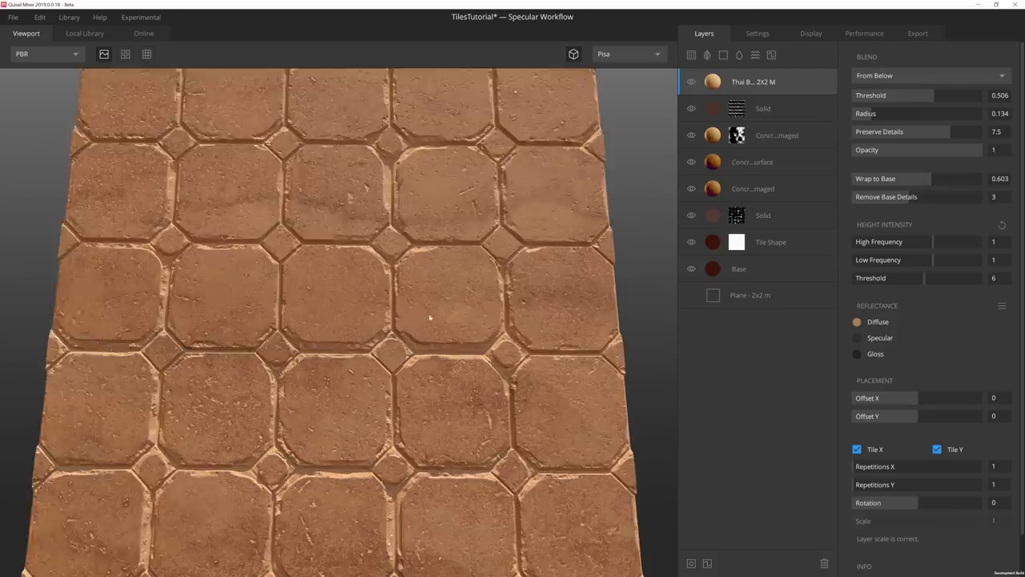
left_click_drag(427, 248, 429, 292, "alt")
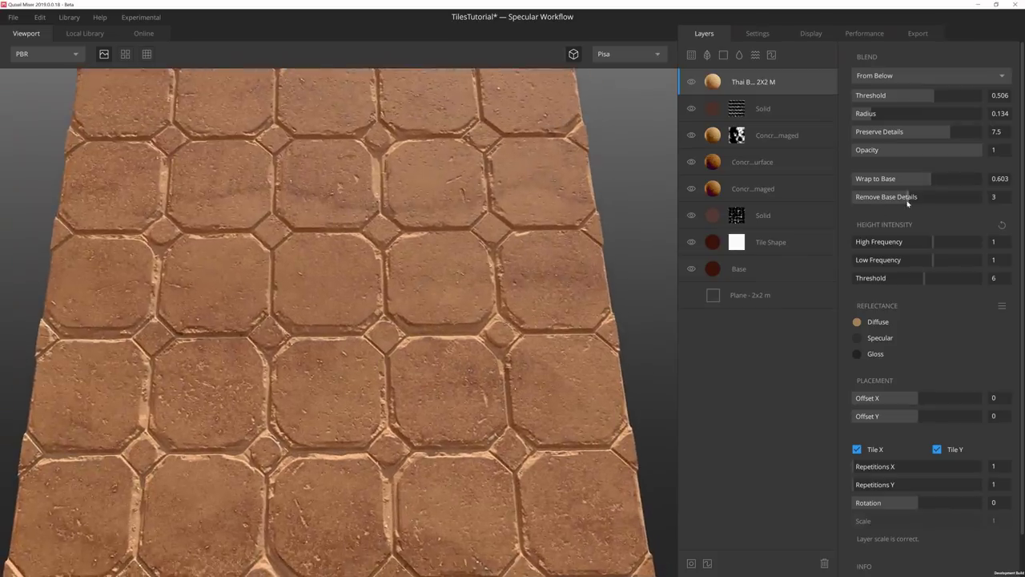
left_click_drag(913, 198, 963, 197)
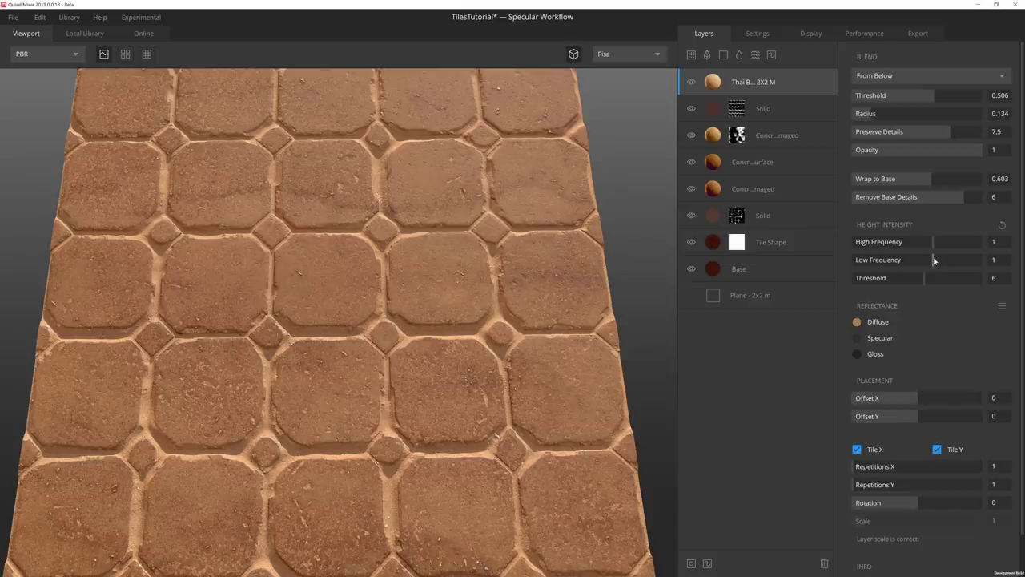
Set the sand layer's Low Frequency height intensity to 4.
left_click_drag(933, 260, 981, 259)
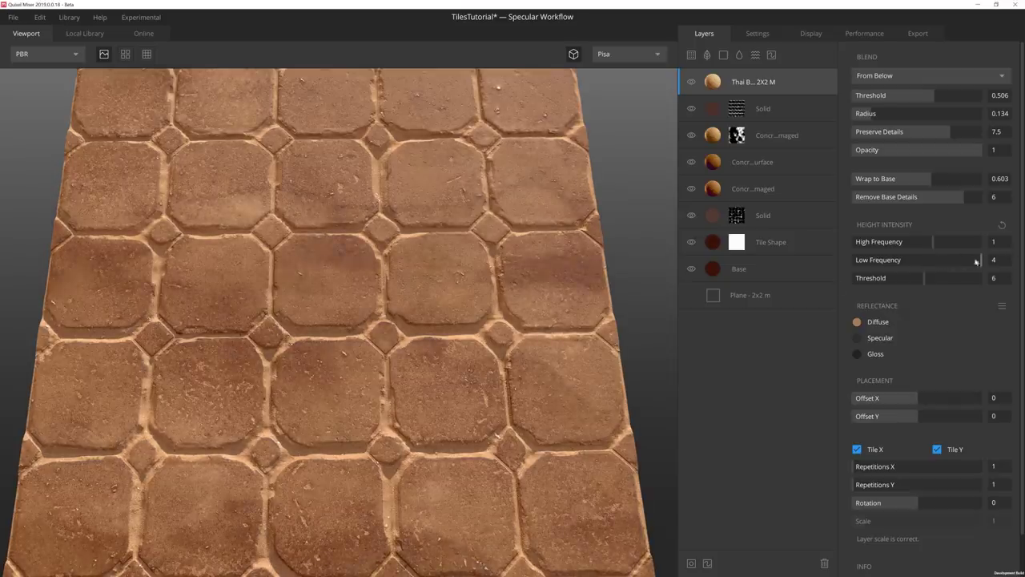
scroll(537, 272, "down", 3)
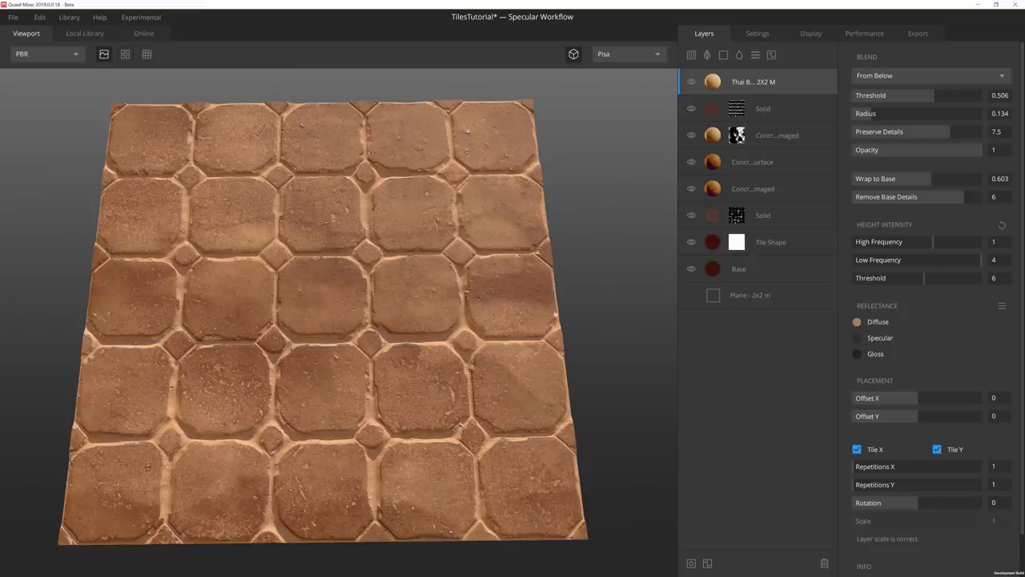
mouse_move(994, 261)
left_mouse_down()
mouse_move(939, 261)
mouse_move(981, 261)
left_mouse_up()
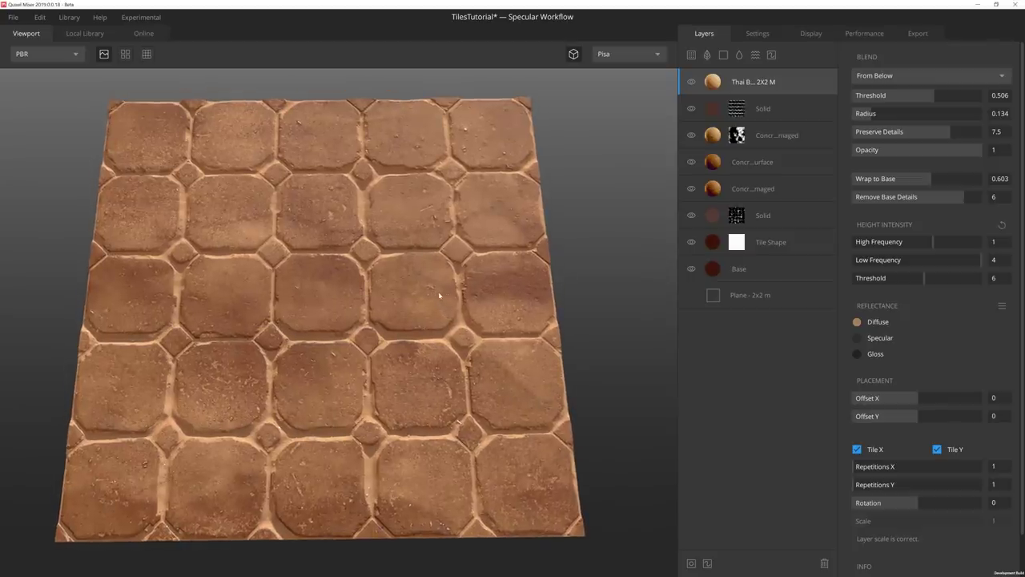
Recolor the sand layer with Diffuse hex 4F402D and Gloss hex 30302F.
left_click(857, 322)
type("4F402D")
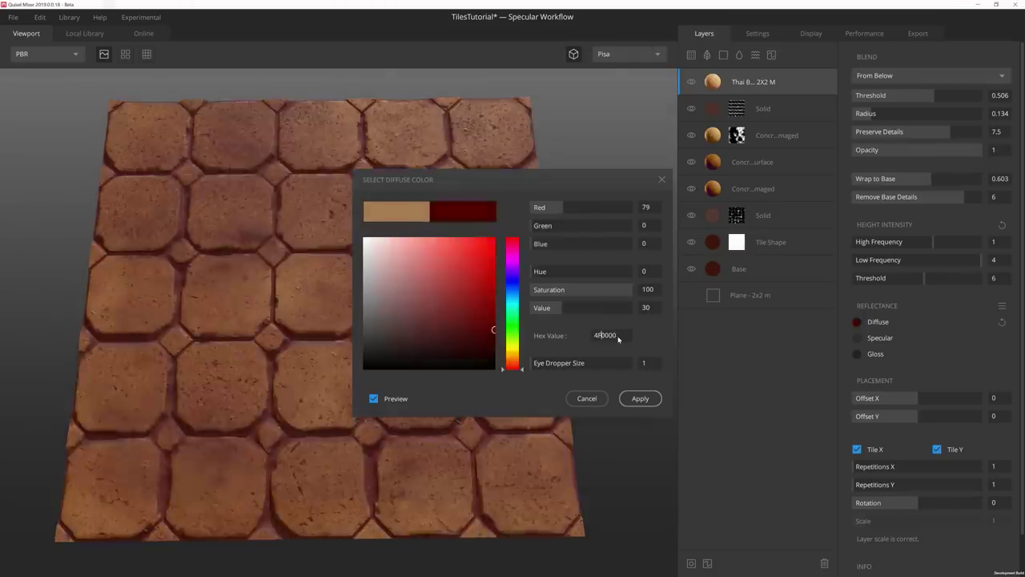
left_click(641, 398)
left_click(857, 353)
left_click(365, 346)
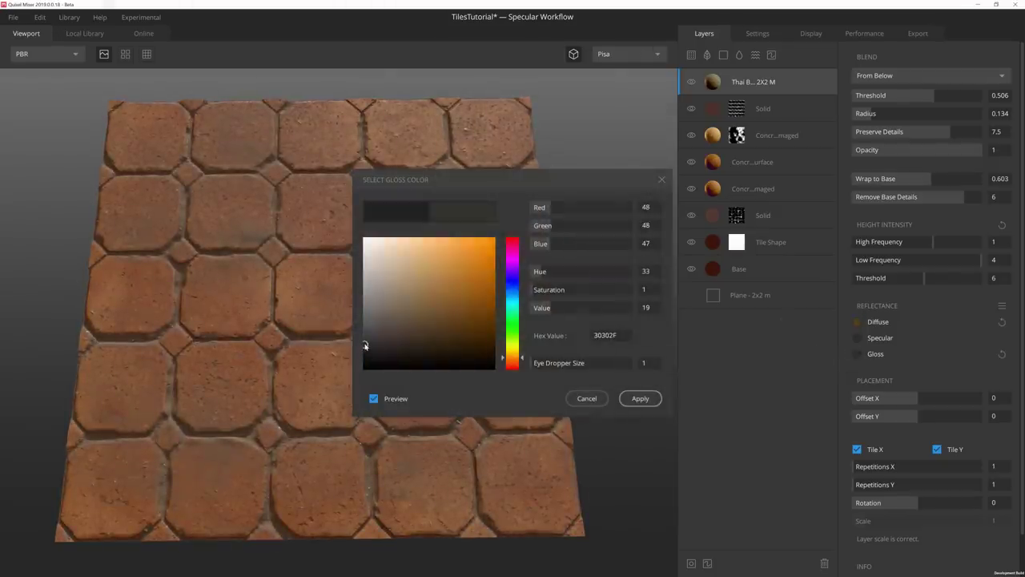
left_click(638, 398)
Add a mask to the sand layer with an inverted Curvature component that uses the underlying normals.
left_click_drag(444, 359, 408, 304)
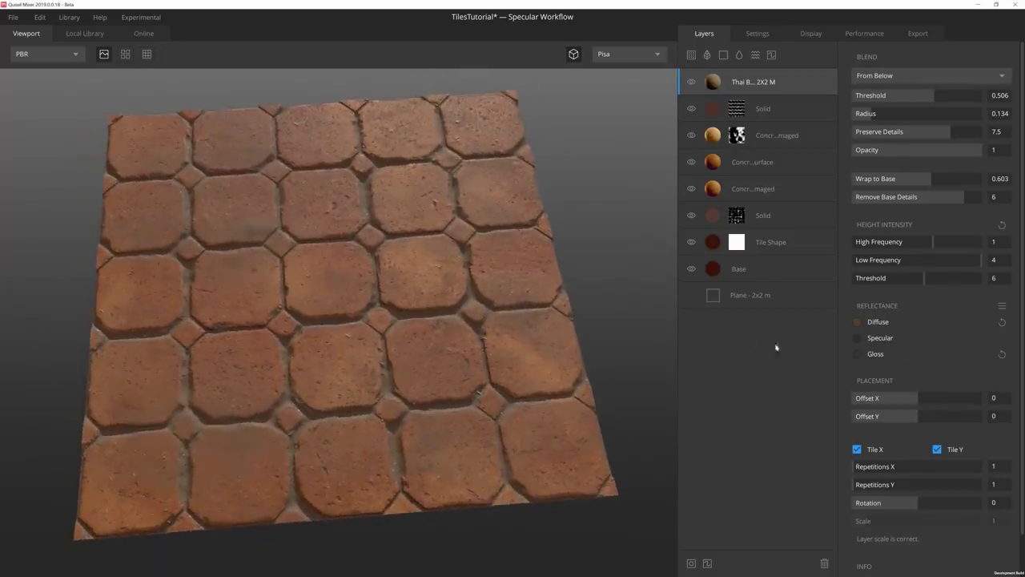
left_click(691, 563)
left_click(852, 54)
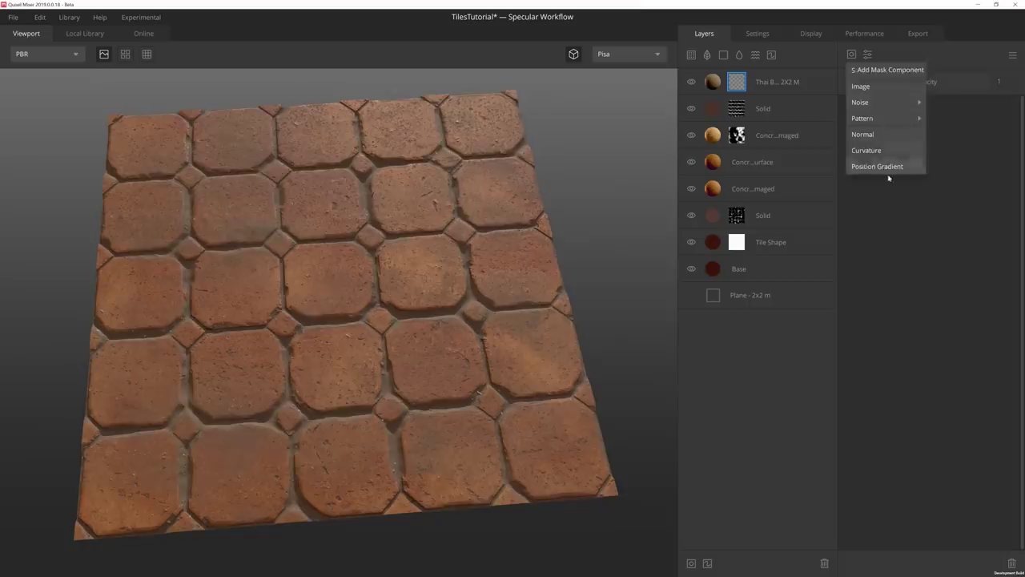
left_click(880, 150)
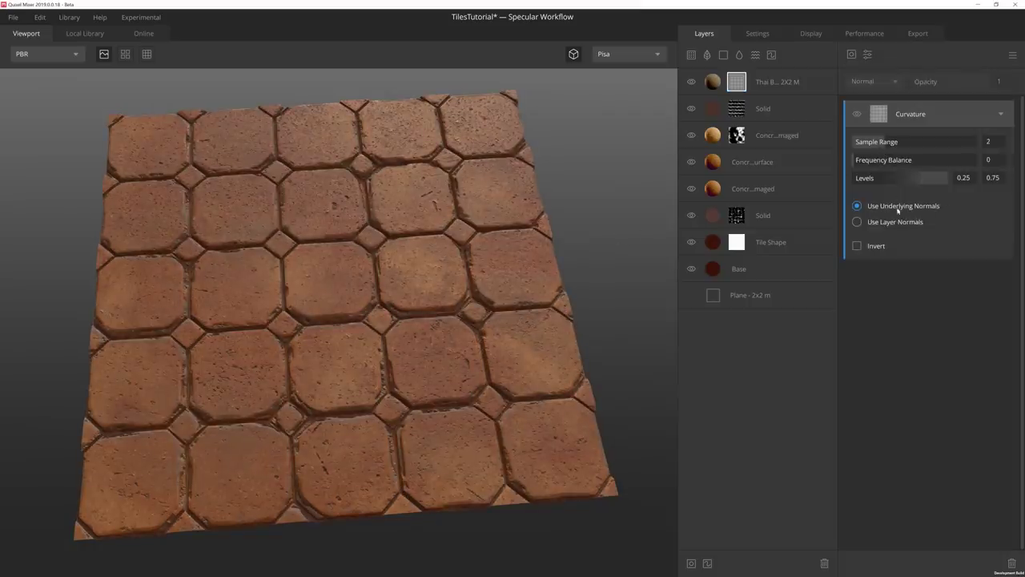
left_click(863, 246)
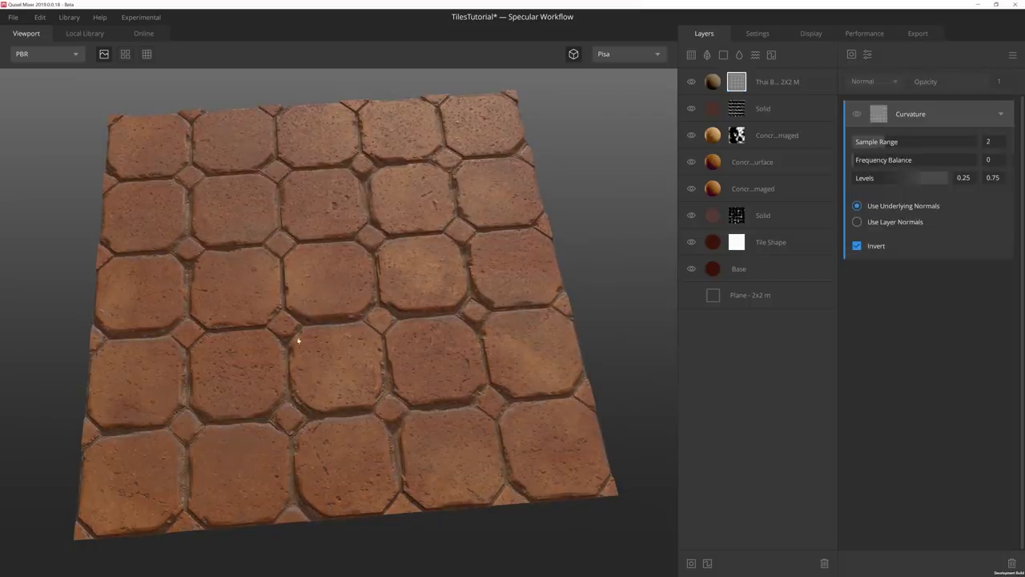
Set the Curvature component's Levels to 0.514 and 0.613.
scroll(295, 412, "up", 5)
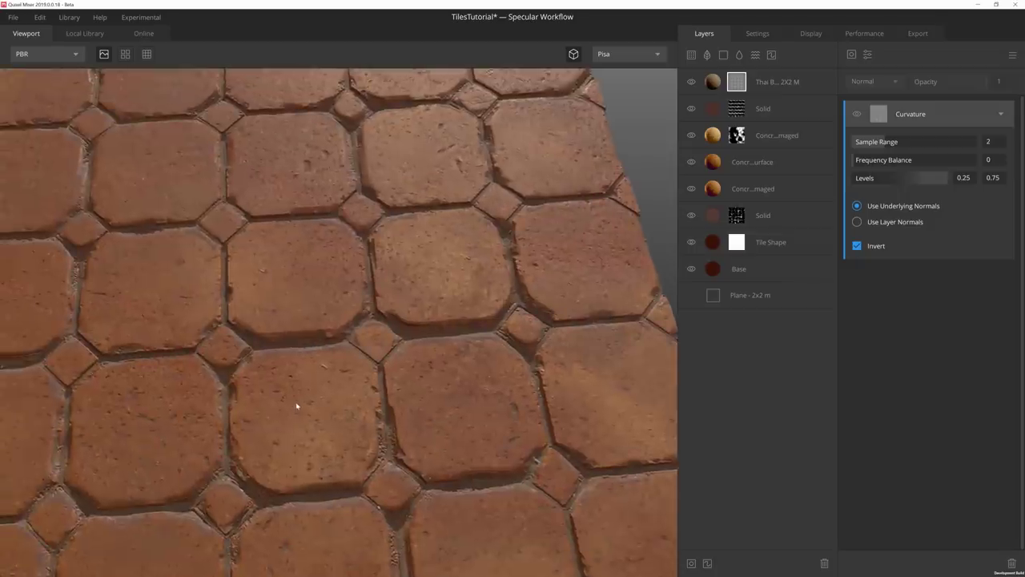
left_click_drag(875, 178, 912, 178)
left_click_drag(545, 309, 379, 284)
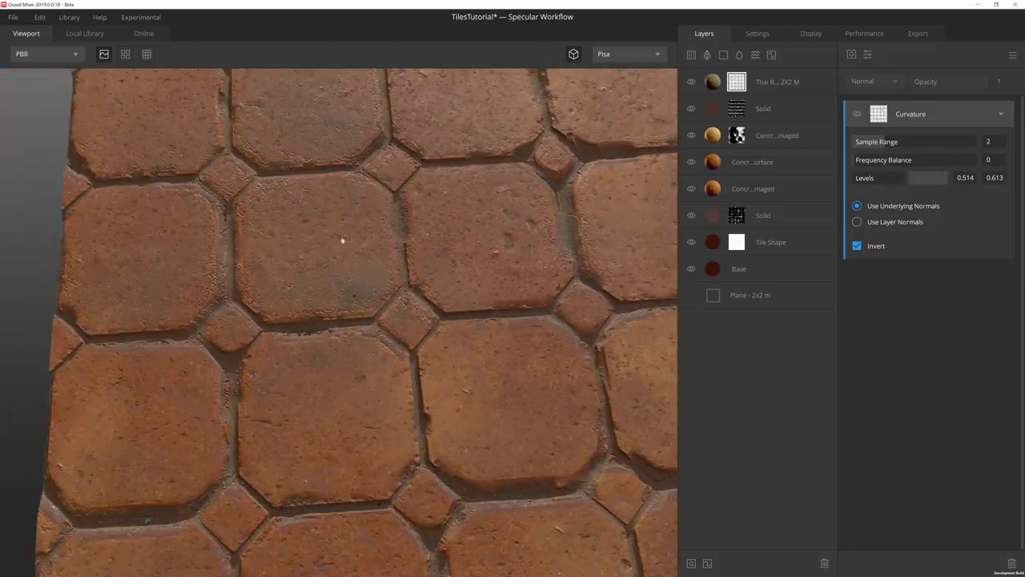
Add a Gaussian Blur modifier above the Curvature component in the sand layer's mask with Strength 0.034.
left_click(867, 53)
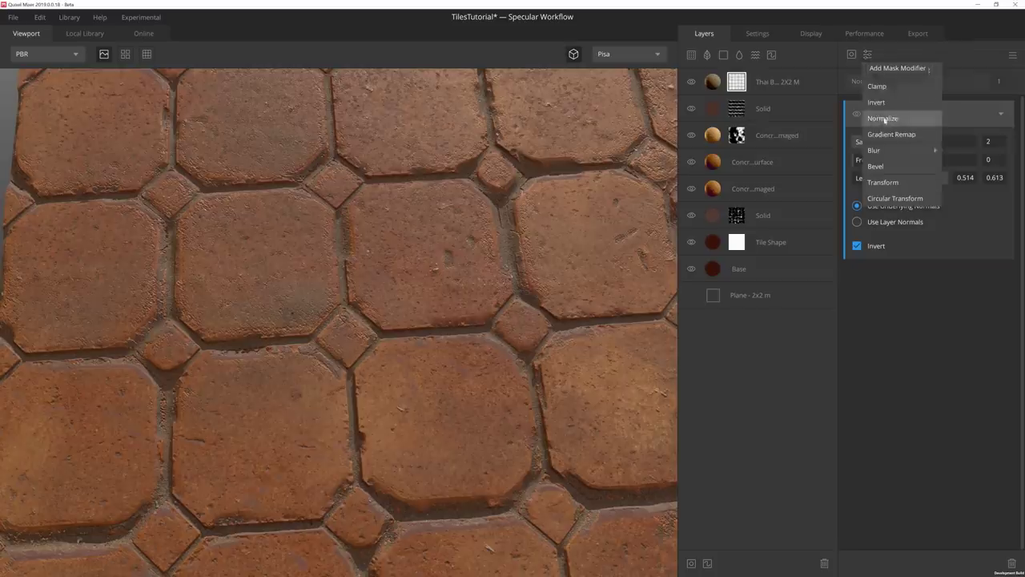
left_click(879, 150)
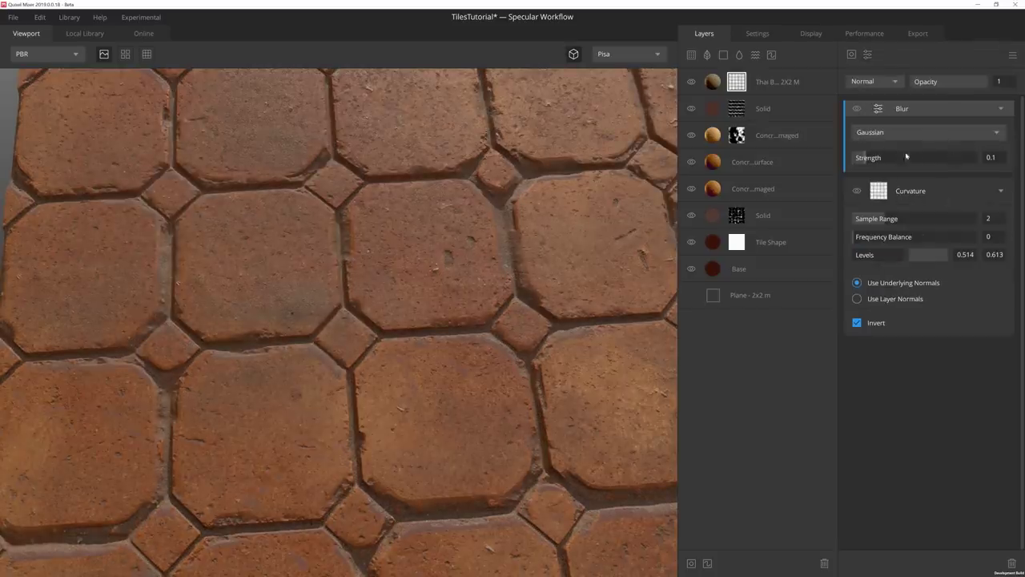
type("0..034")
key("Return")
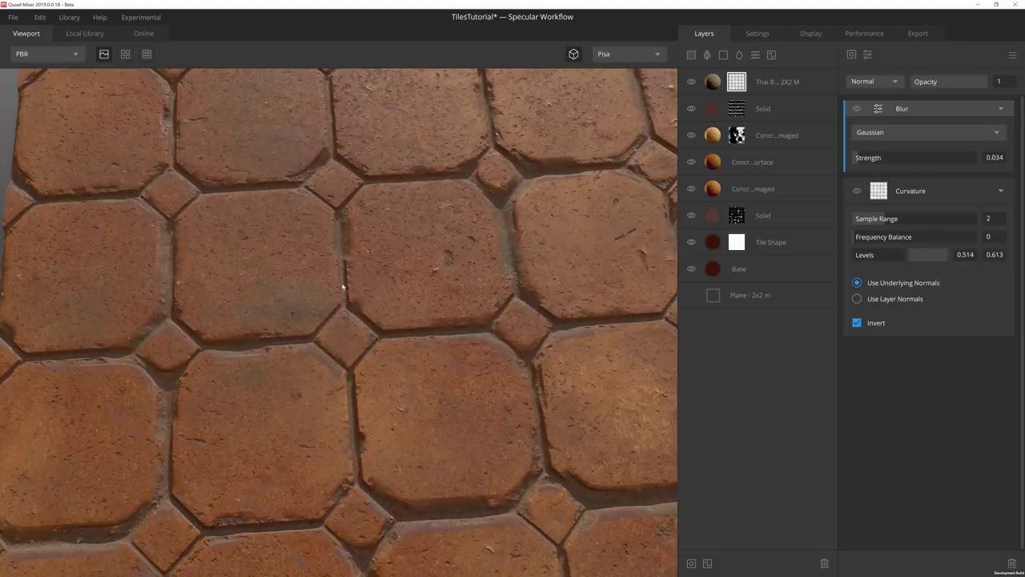
In the lower Solid layer's mask, change the Worley 1 Noise seed and set the Brightness/Contrast modifier's Brightness to 0.411.
scroll(321, 345, "up", 2)
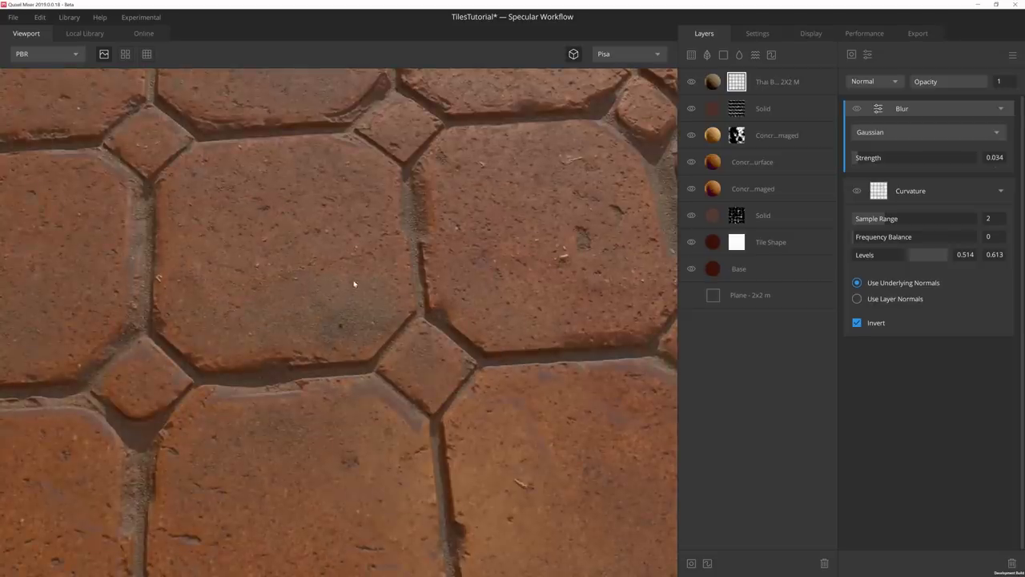
scroll(360, 321, "down", 5)
middle_click_drag(532, 453, 417, 361)
scroll(416, 371, "up", 3)
left_click_drag(416, 372, 439, 328)
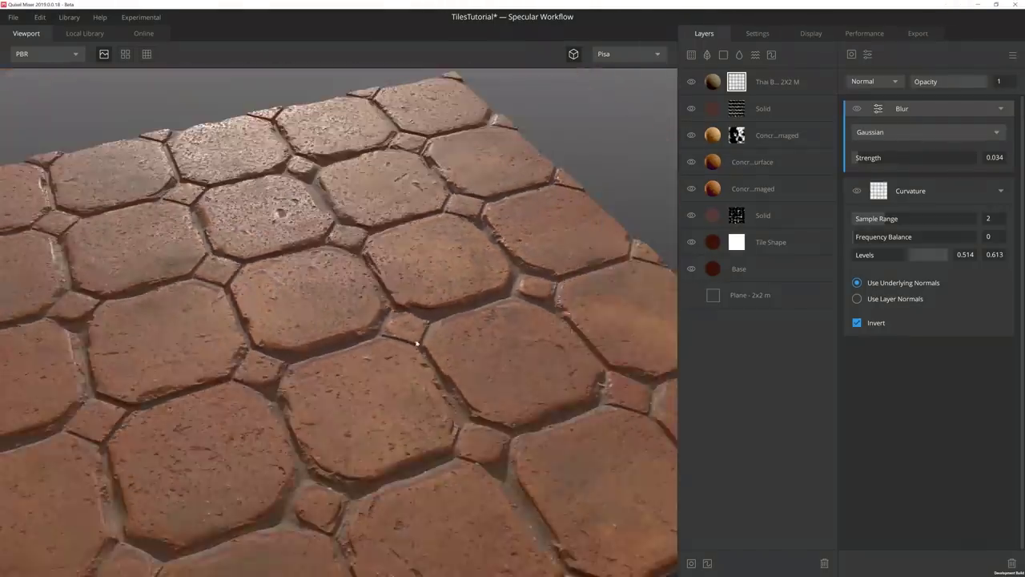
scroll(451, 270, "down", 3)
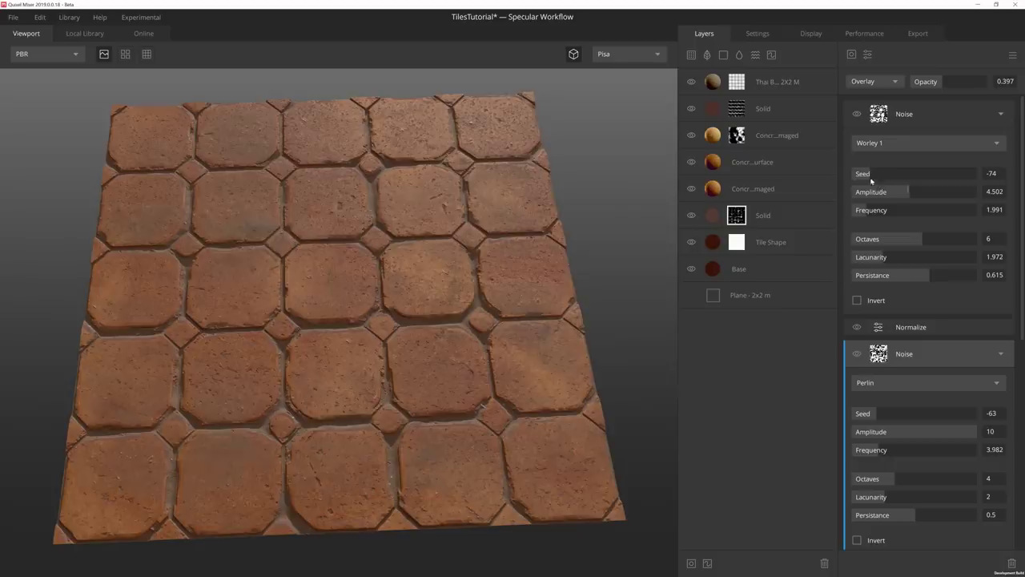
left_click_drag(886, 174, 899, 173)
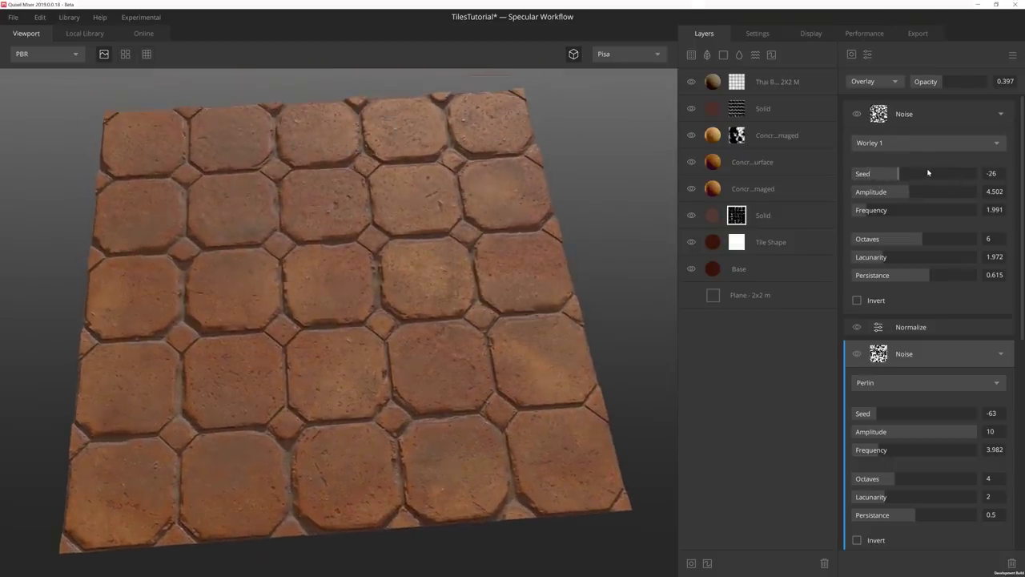
left_click(928, 173)
scroll(929, 238, "down", 5)
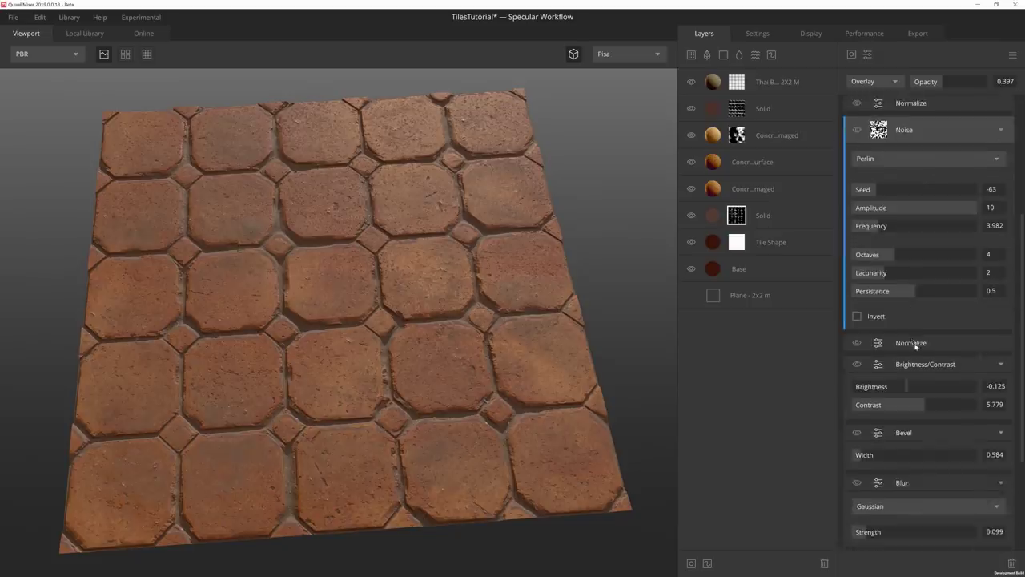
left_click_drag(927, 350, 938, 350)
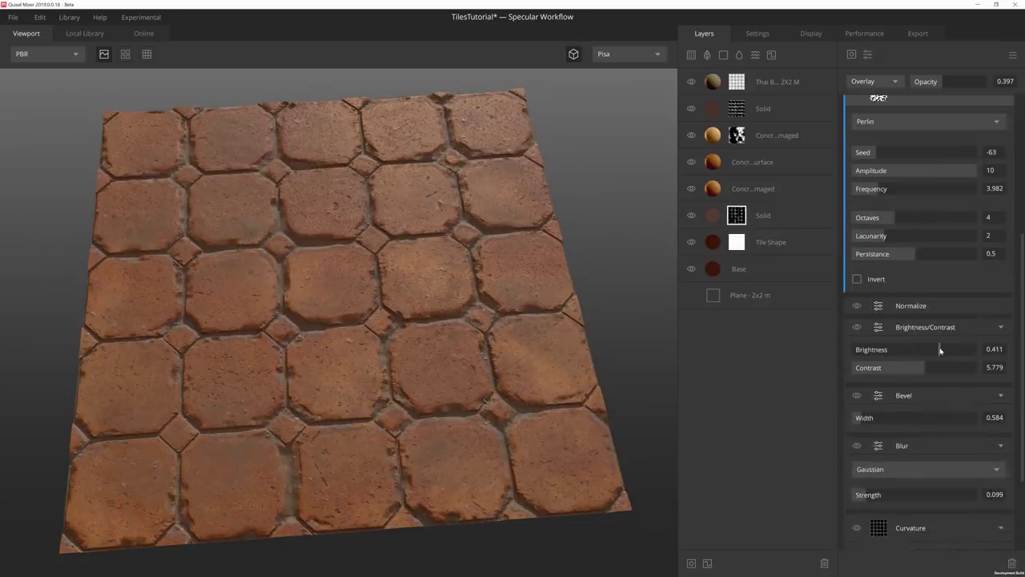